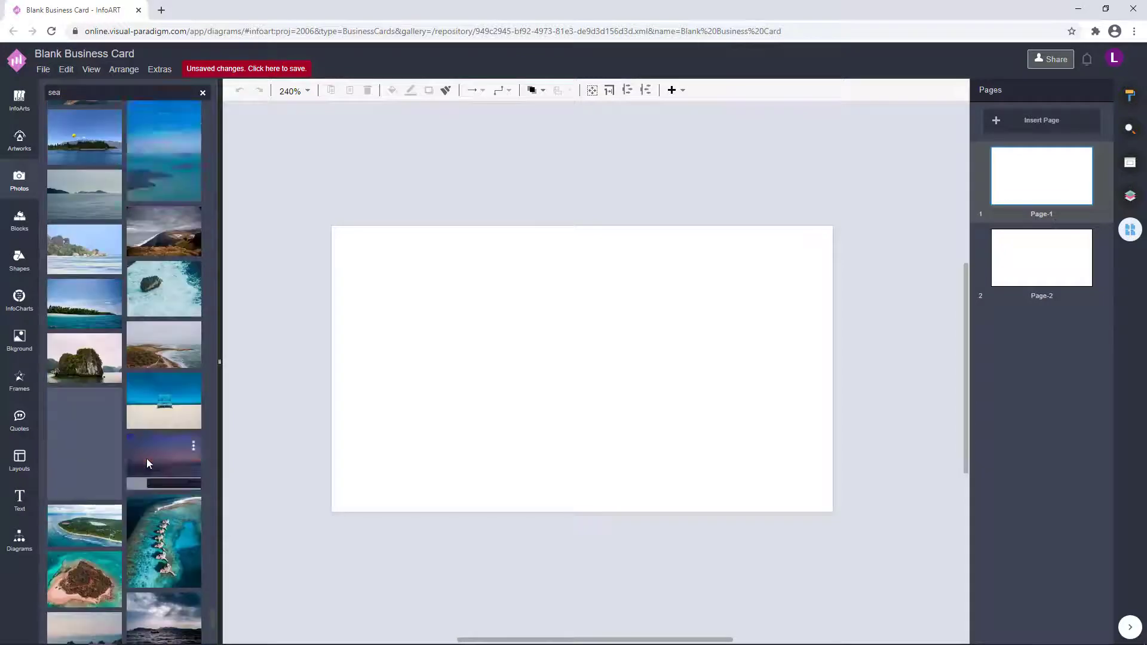
Browse the 'sea' photo results, then search the stock photos for 'ocean'.
scroll(146, 458, "down", 15)
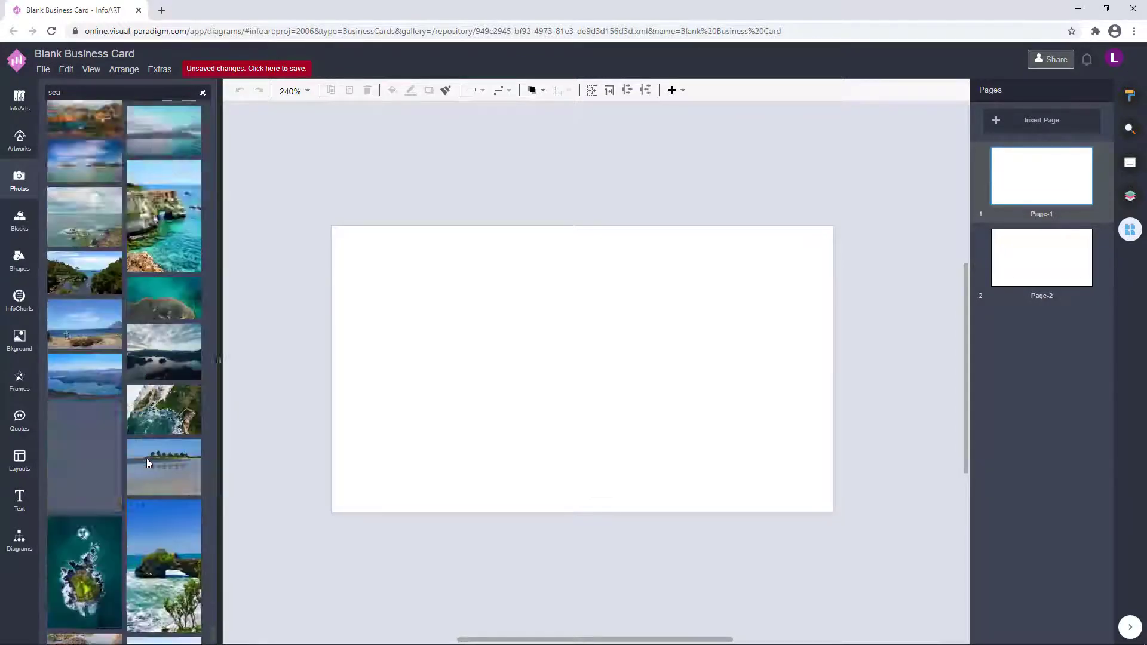
scroll(146, 458, "down", 12)
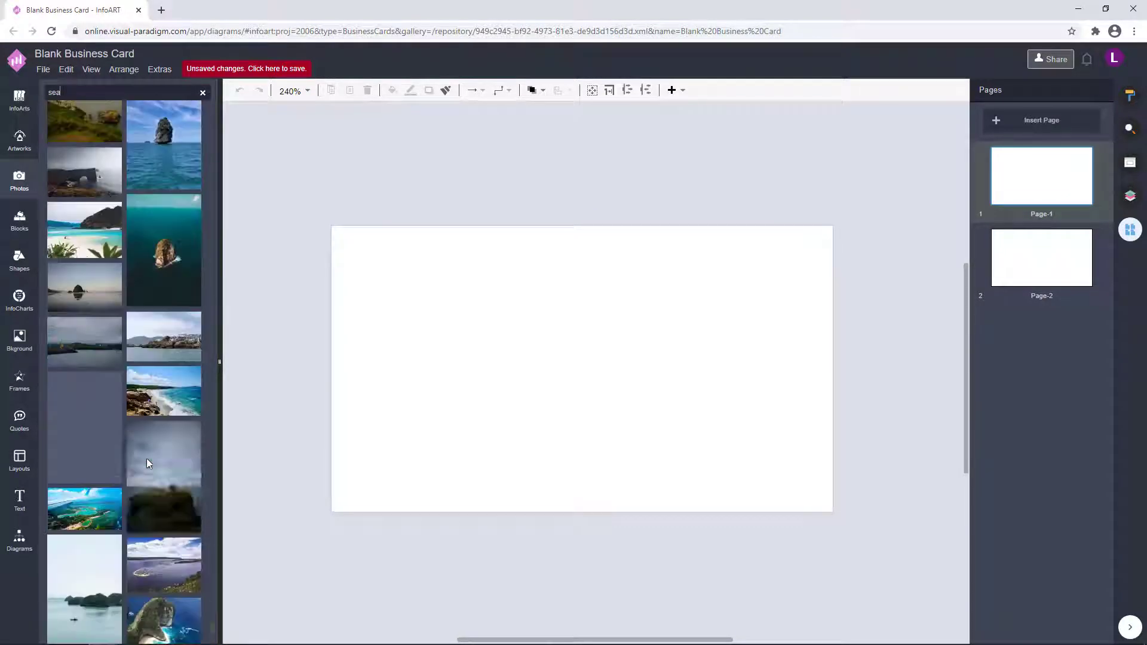
scroll(146, 458, "down", 15)
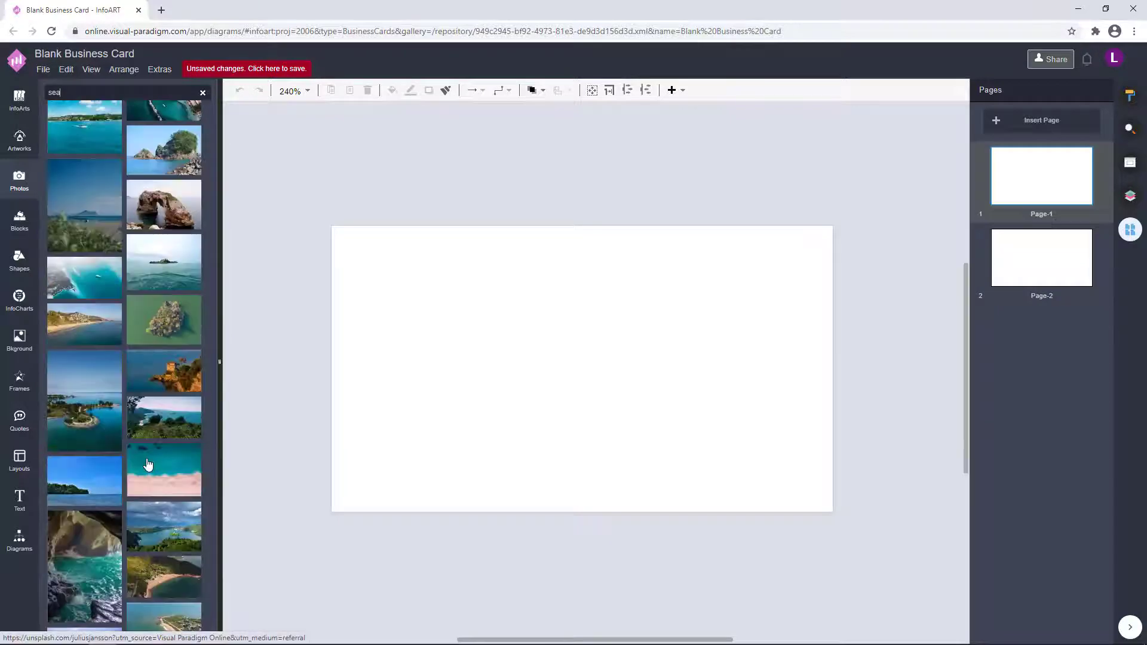
scroll(147, 459, "down", 15)
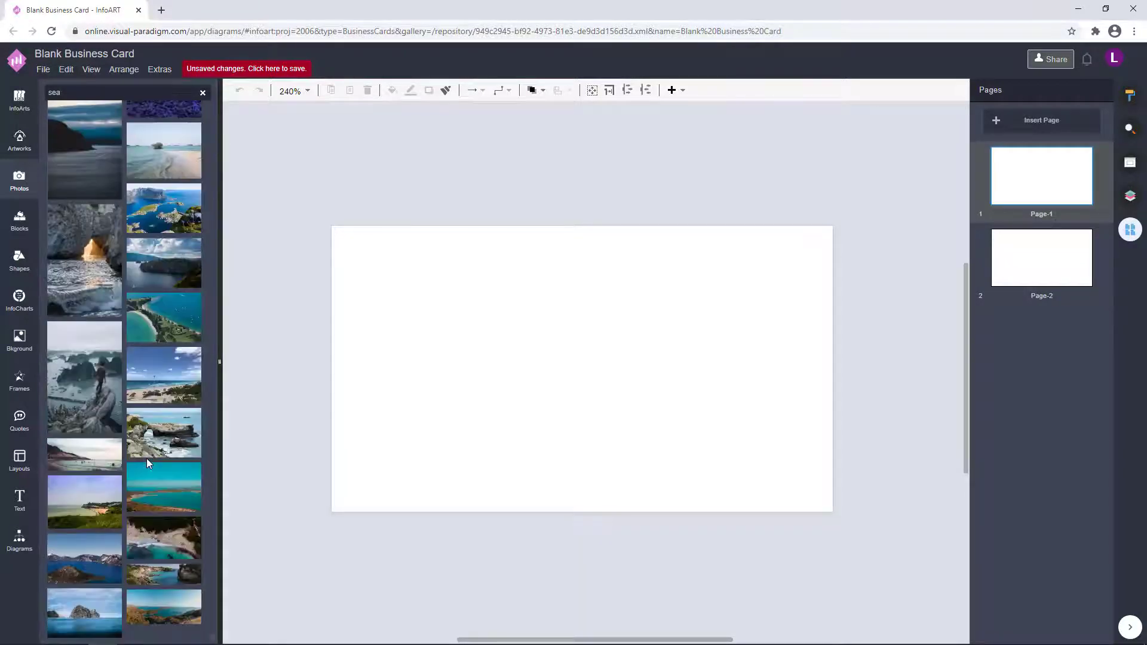
scroll(147, 459, "down", 10)
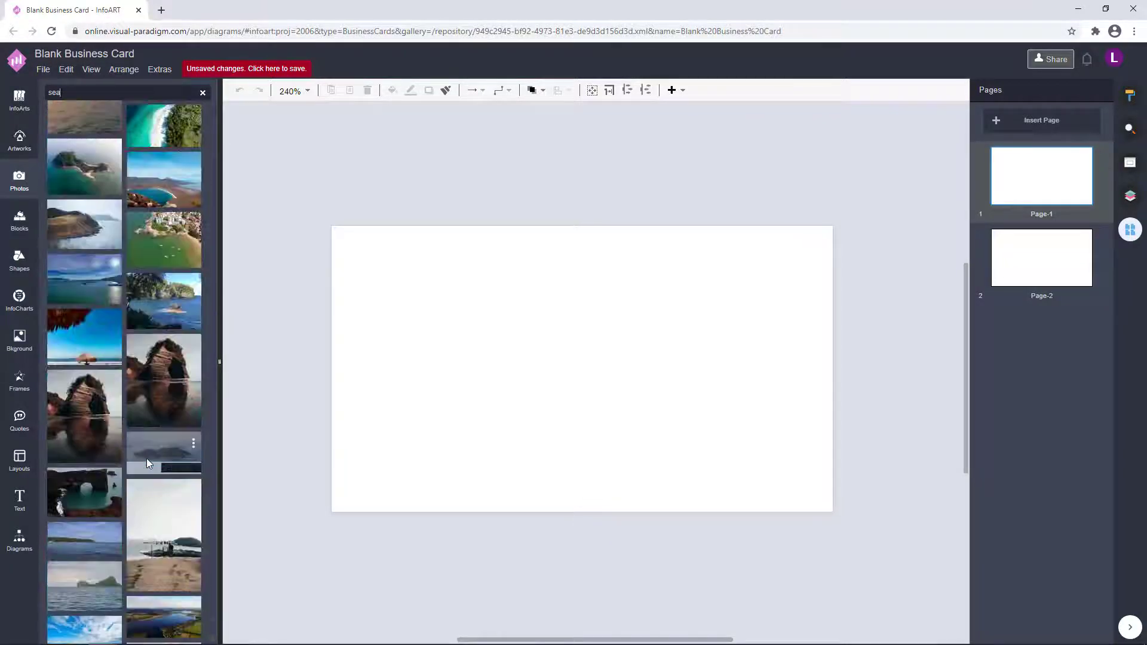
type("ocean")
key("Return")
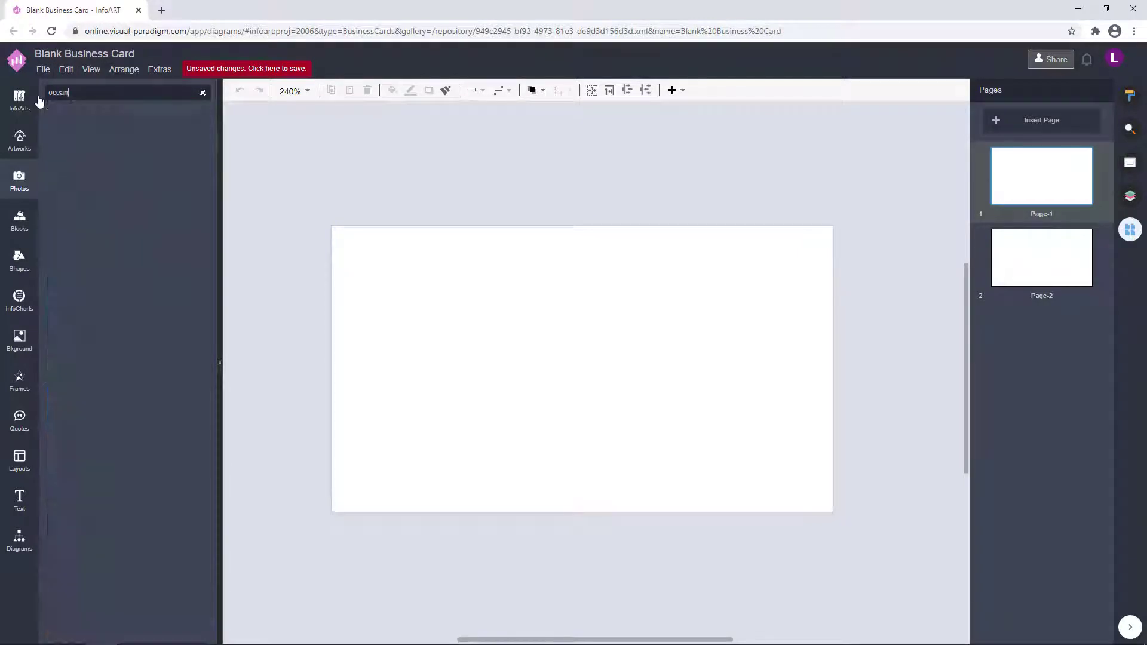
Drop the aerial ocean-wave photo onto Page-1 as the card's full background.
left_click_drag(165, 305, 360, 288)
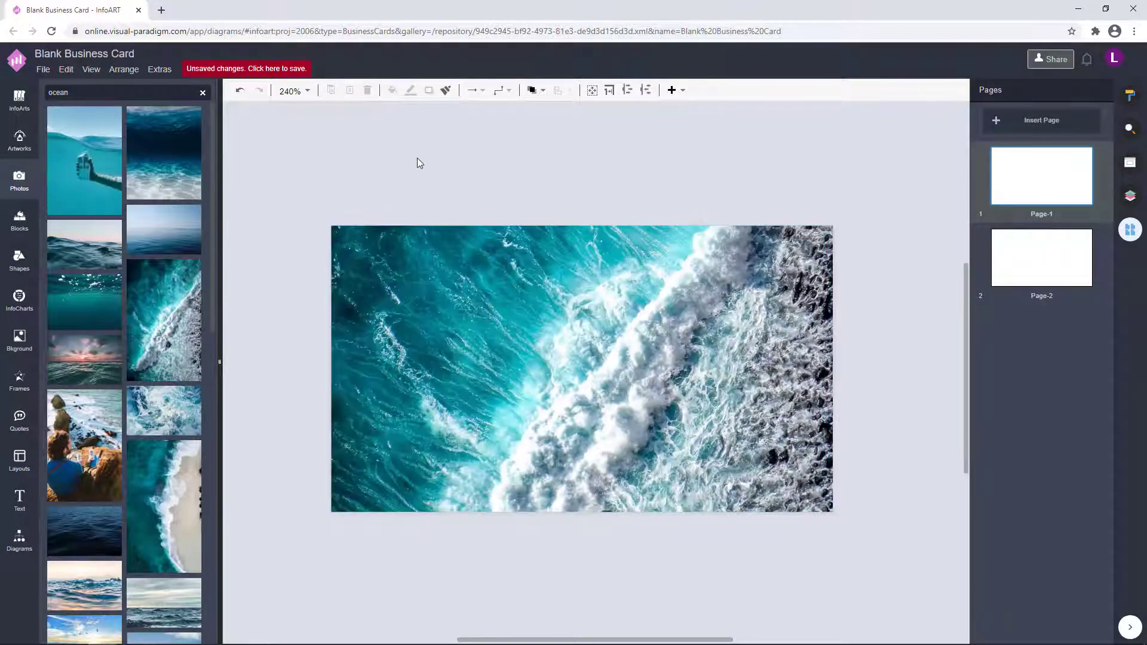
left_click(20, 539)
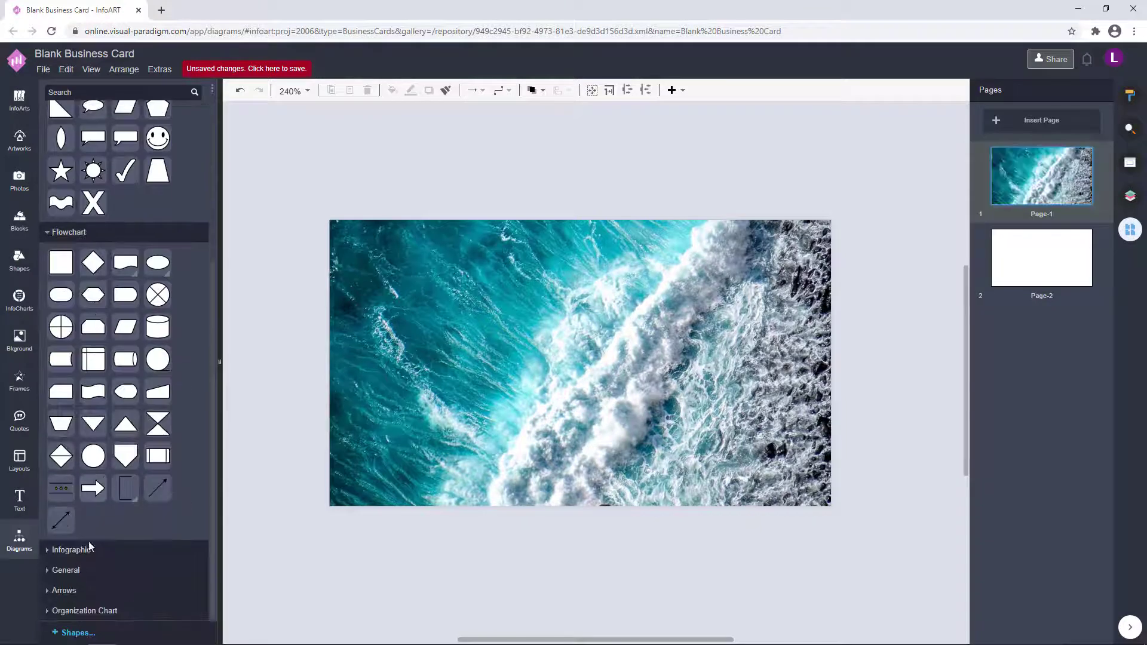
left_click(1020, 272)
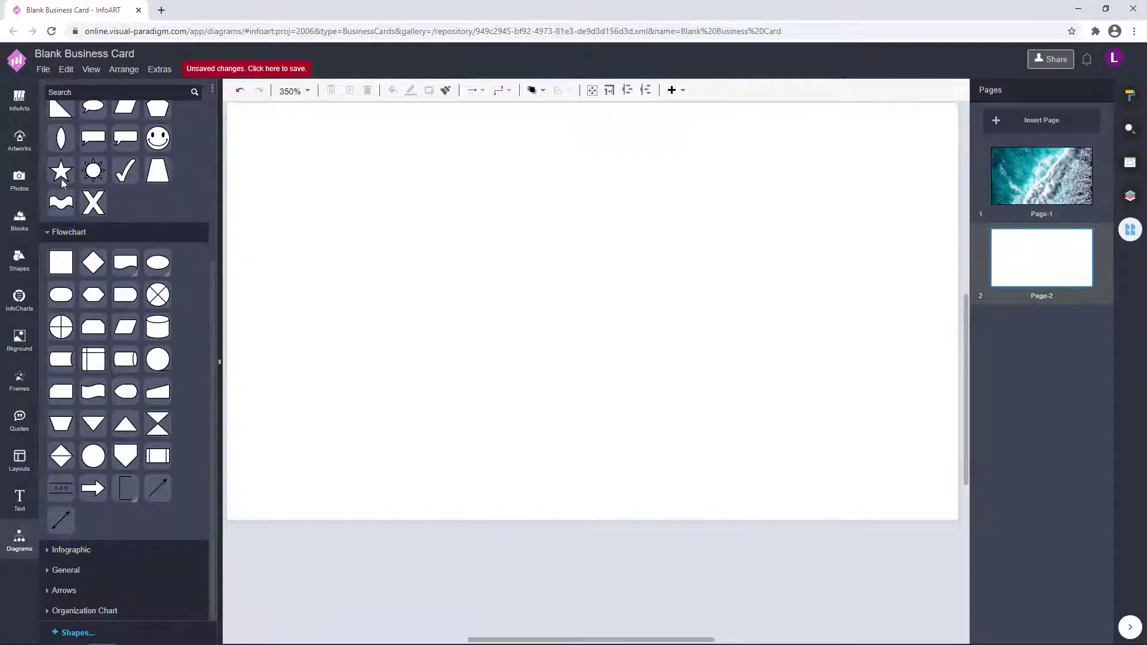
left_click(19, 179)
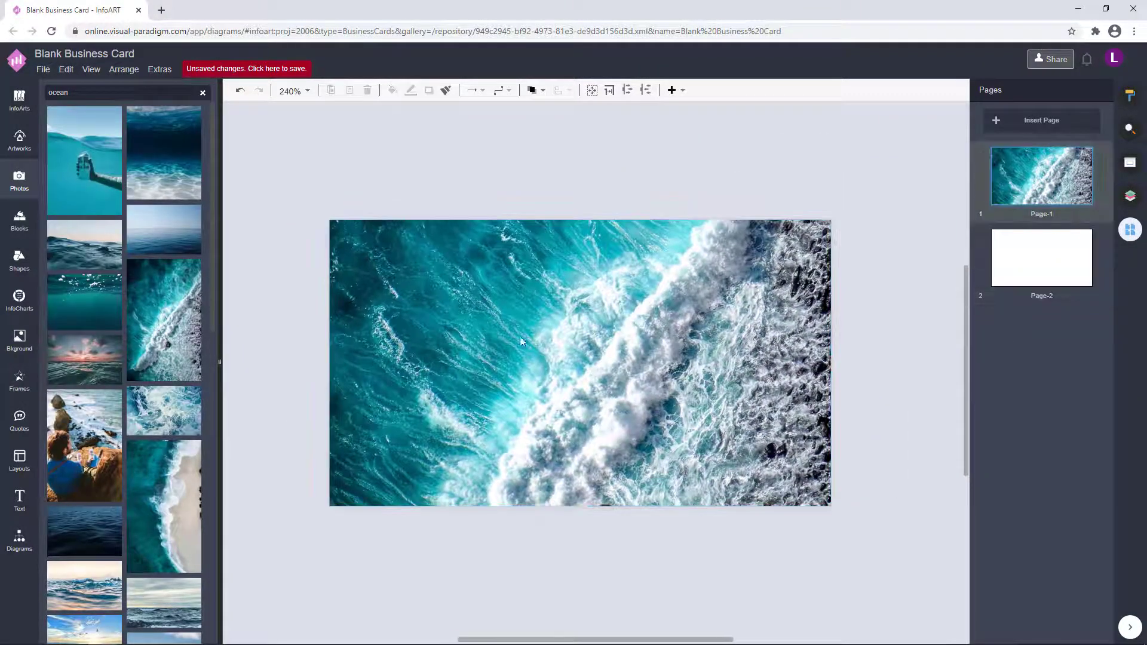
scroll(67, 572, "down", 1)
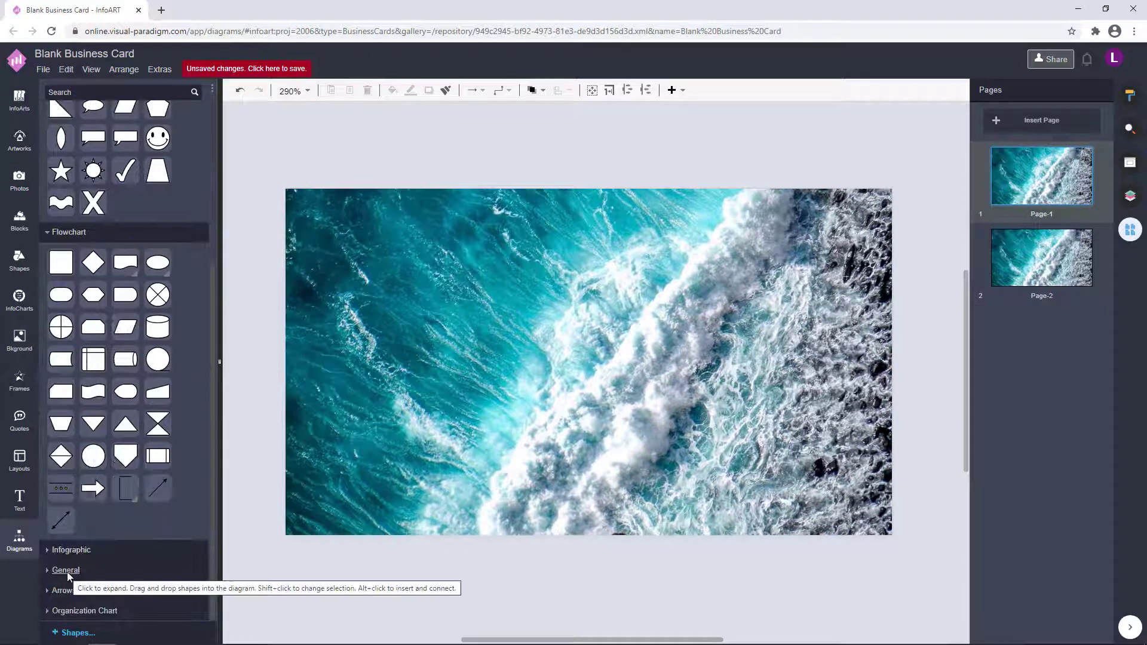
Add a Flowchart Preparation hexagon to the card, sized and centred on the photo.
mouse_move(94, 297)
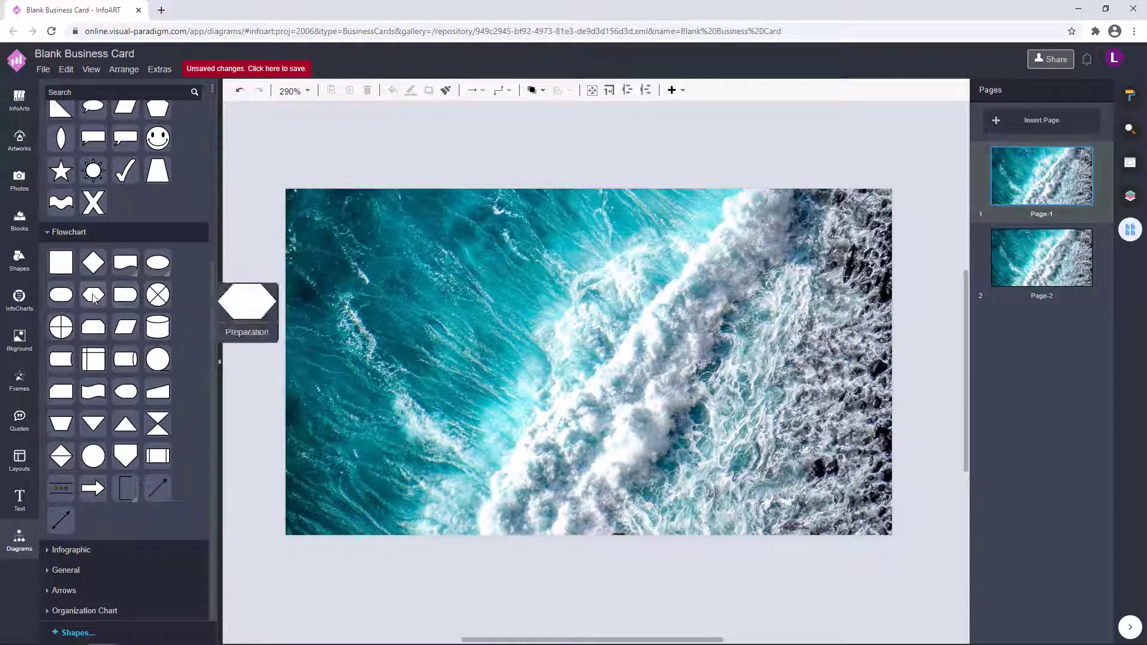
left_click_drag(93, 297, 461, 327)
left_click_drag(545, 327, 494, 321)
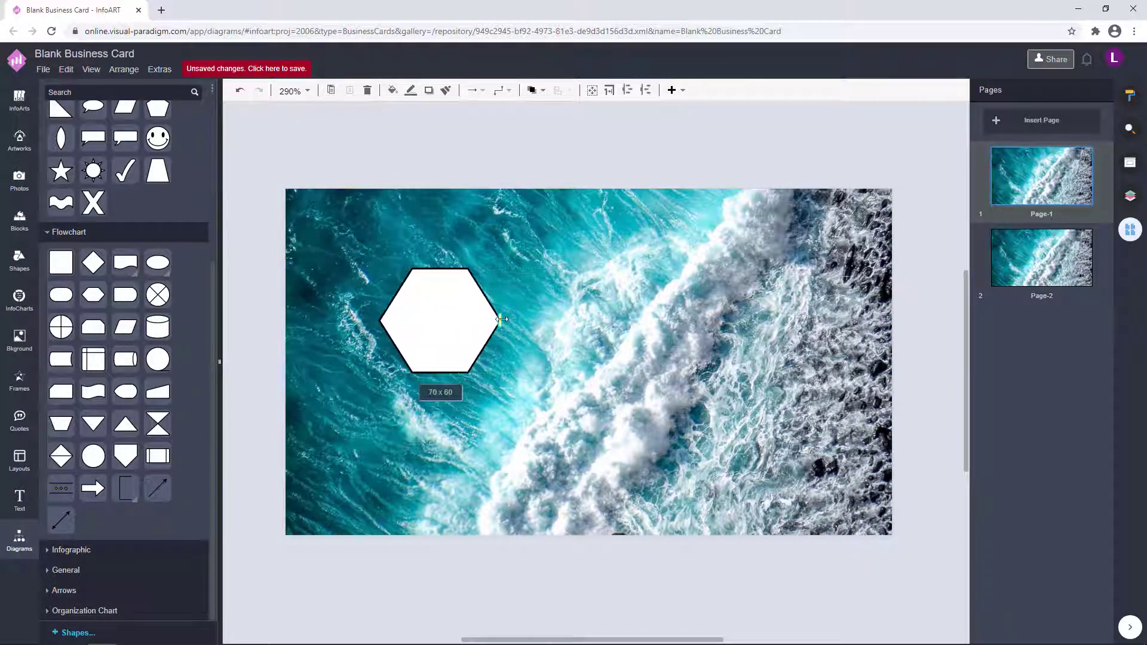
left_click_drag(494, 375, 599, 382)
left_click(630, 347)
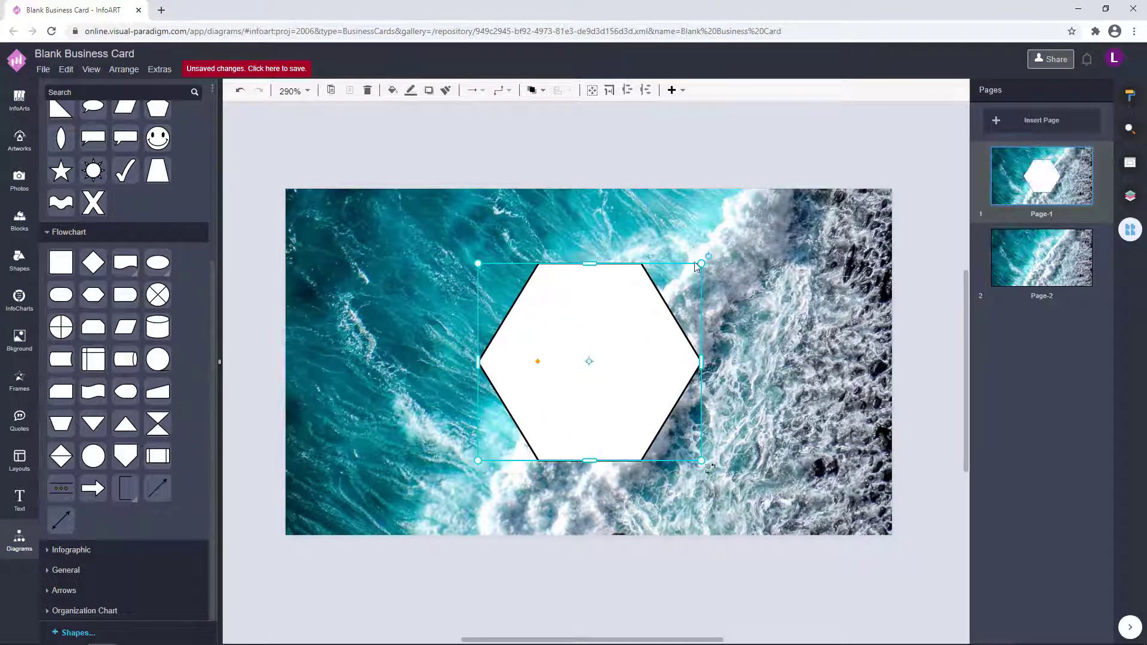
left_click_drag(702, 261, 632, 320)
left_click_drag(576, 407, 610, 375)
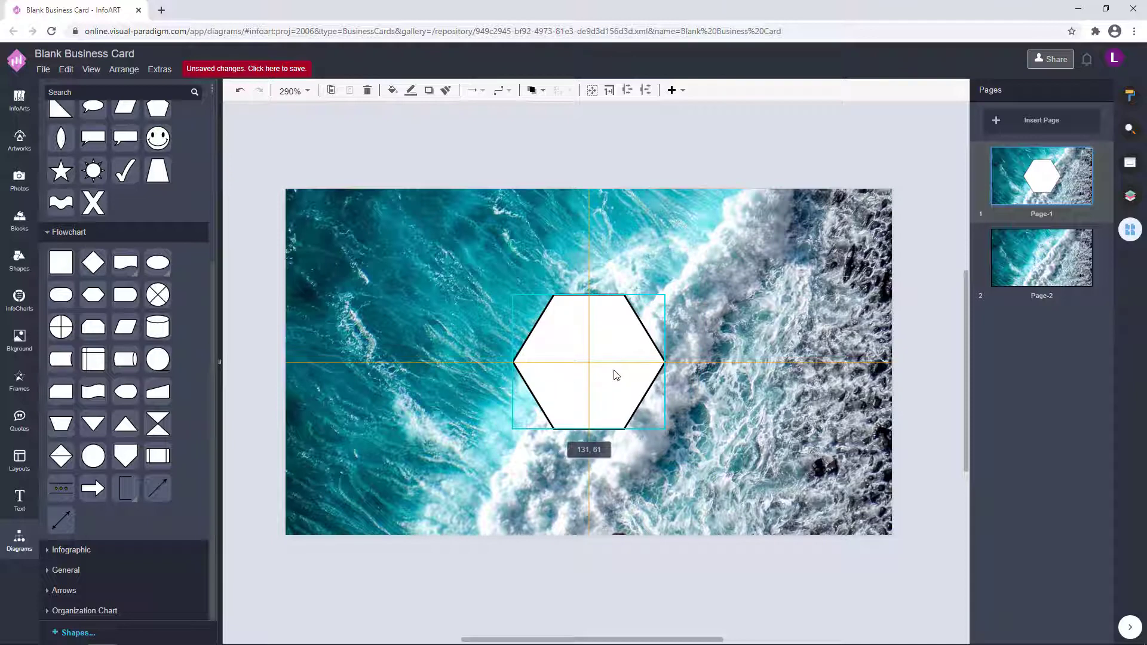
Fill the hexagon dark teal (031A29) and paste a duplicate of it.
left_click(1131, 97)
left_click(1088, 174)
left_click(1122, 246)
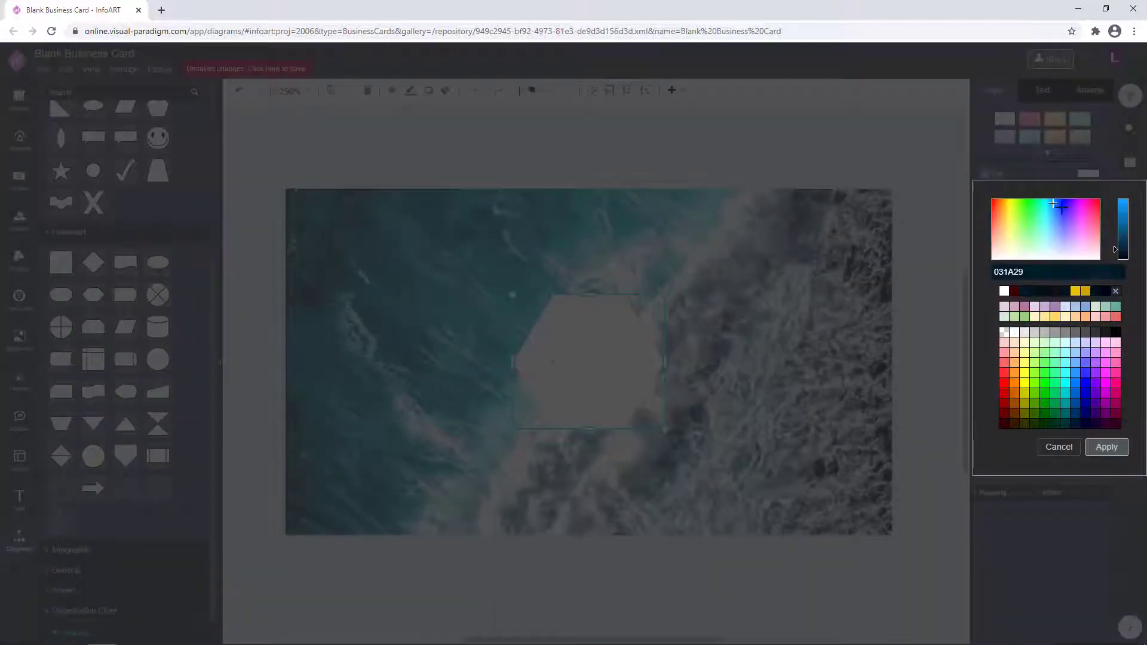
left_click(1106, 448)
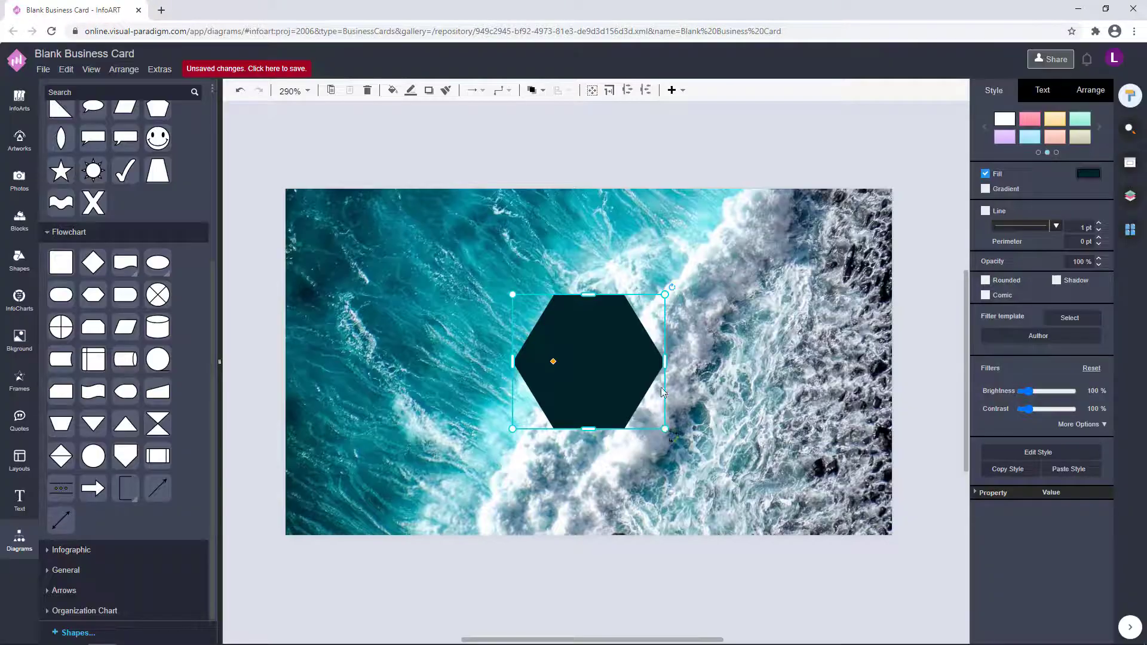
key("ctrl+c")
key("ctrl+v")
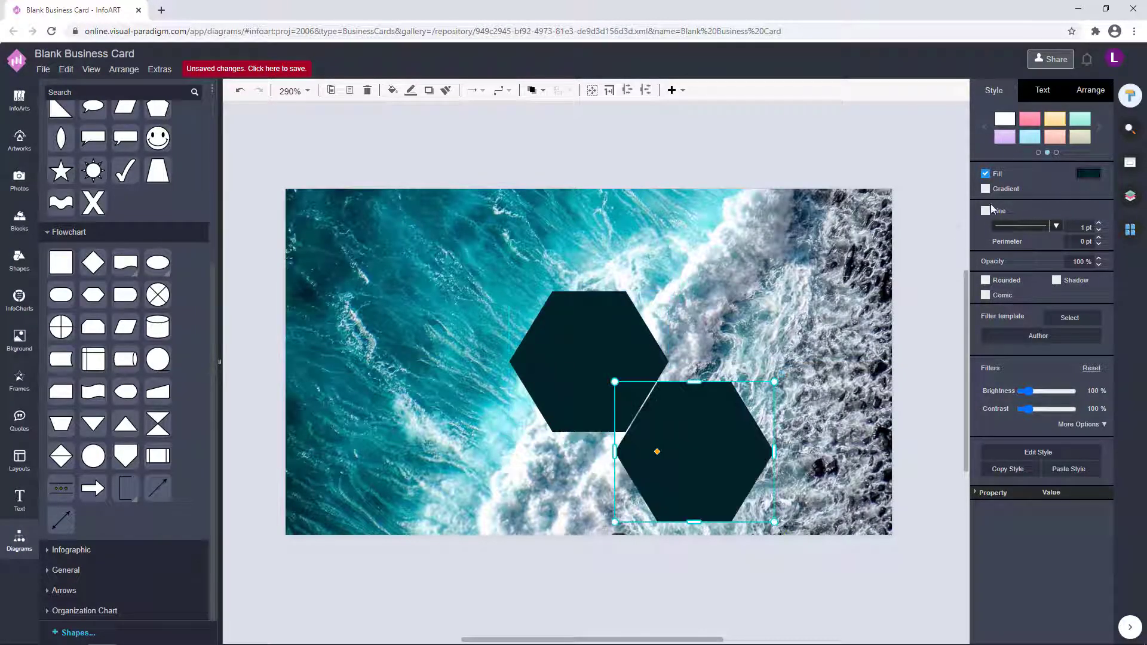
Turn the copy into an unfilled dark teal outline placed around the filled hexagon.
left_click(986, 175)
left_click(1089, 196)
left_click(1009, 313)
left_click(1107, 469)
left_click_drag(710, 437, 568, 302)
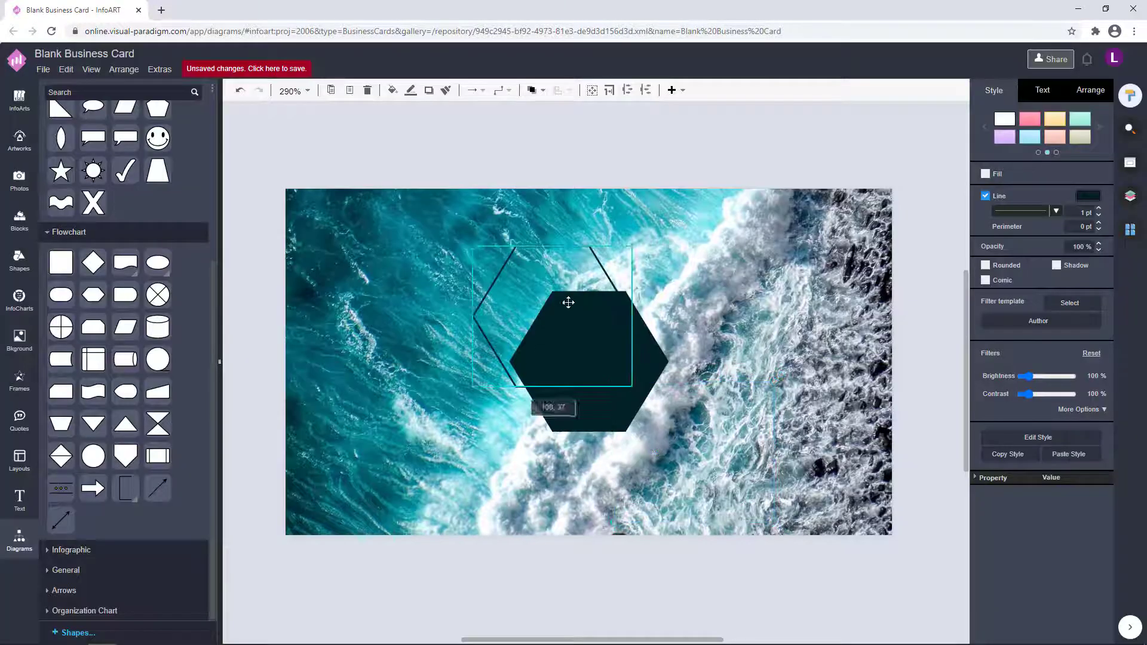
left_click_drag(631, 386, 642, 395)
left_click_drag(526, 310, 606, 391)
Select both hexagons together and centre them on the card.
left_click(579, 353)
left_click(535, 91)
left_click(560, 132)
left_click(597, 251)
left_click(809, 553)
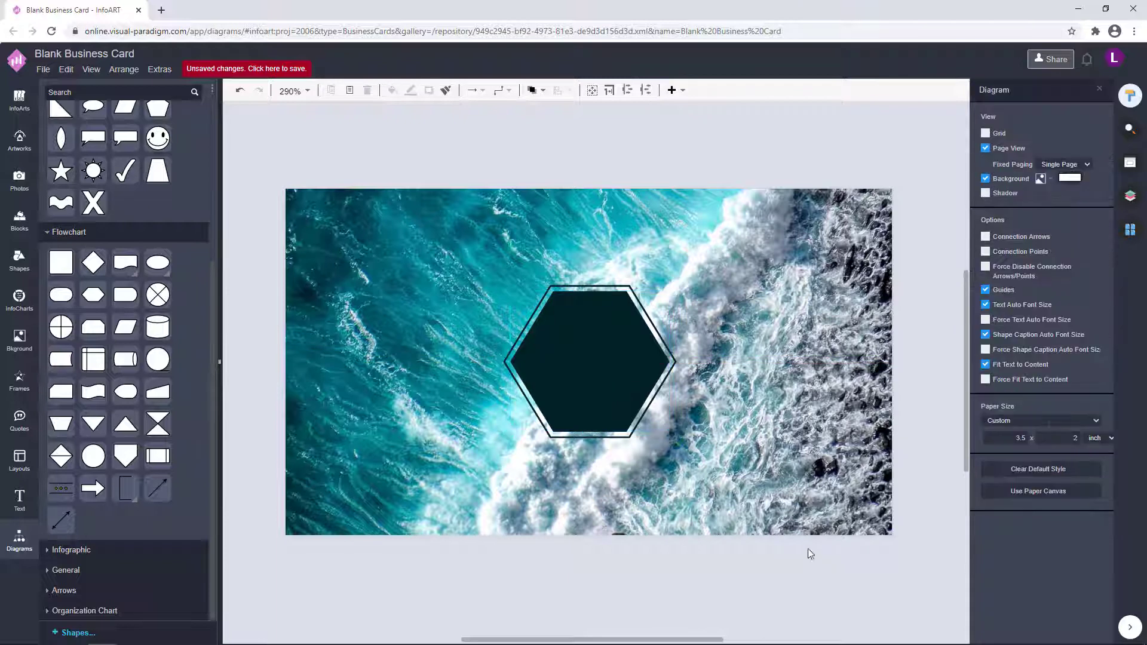
left_click_drag(815, 566, 386, 140)
left_click_drag(575, 350, 577, 352)
left_click(705, 364)
Set the outline to 2 pt and re-centre it around the filled hexagon.
left_click(673, 361)
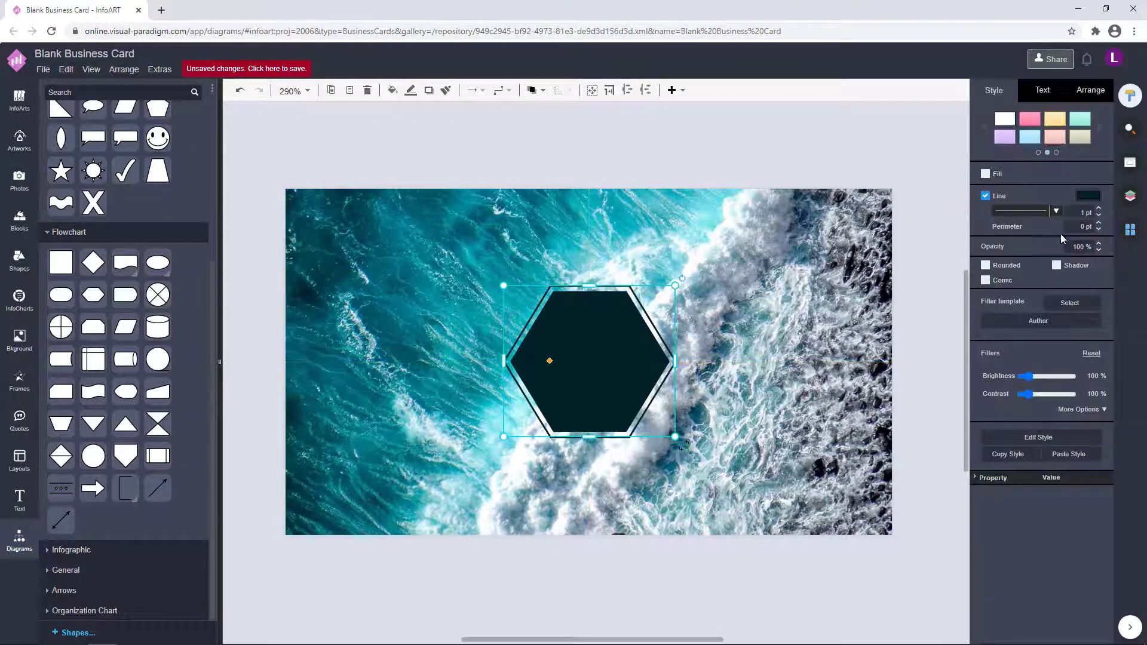
left_click(735, 329)
left_click(674, 363)
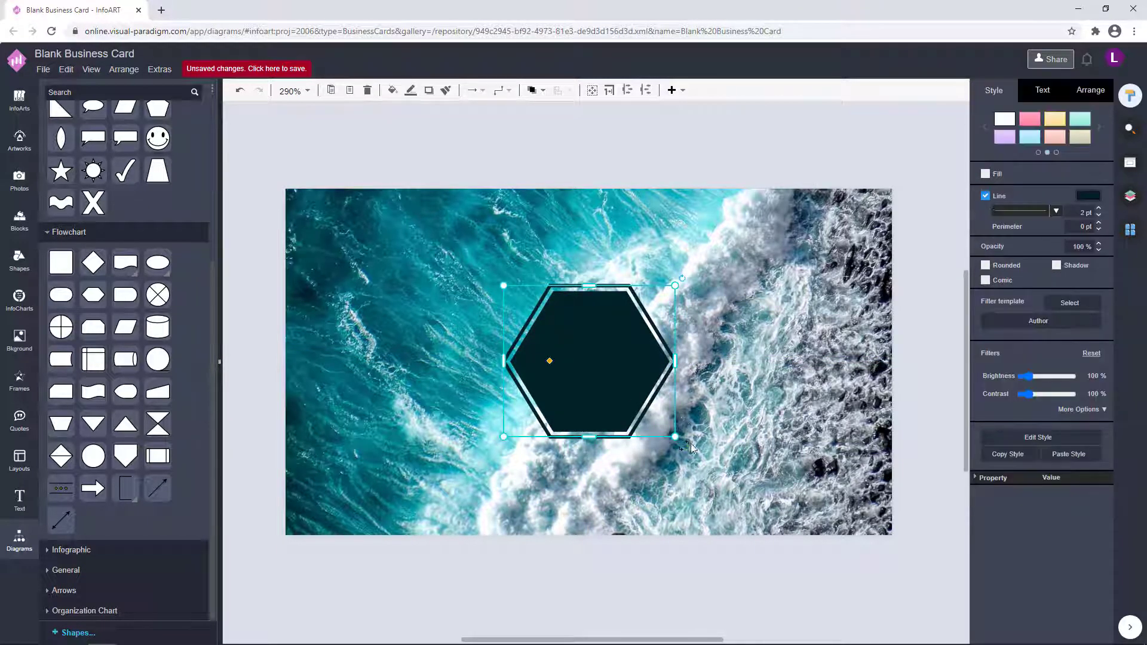
left_click_drag(676, 438, 683, 441)
left_click_drag(658, 323, 650, 326)
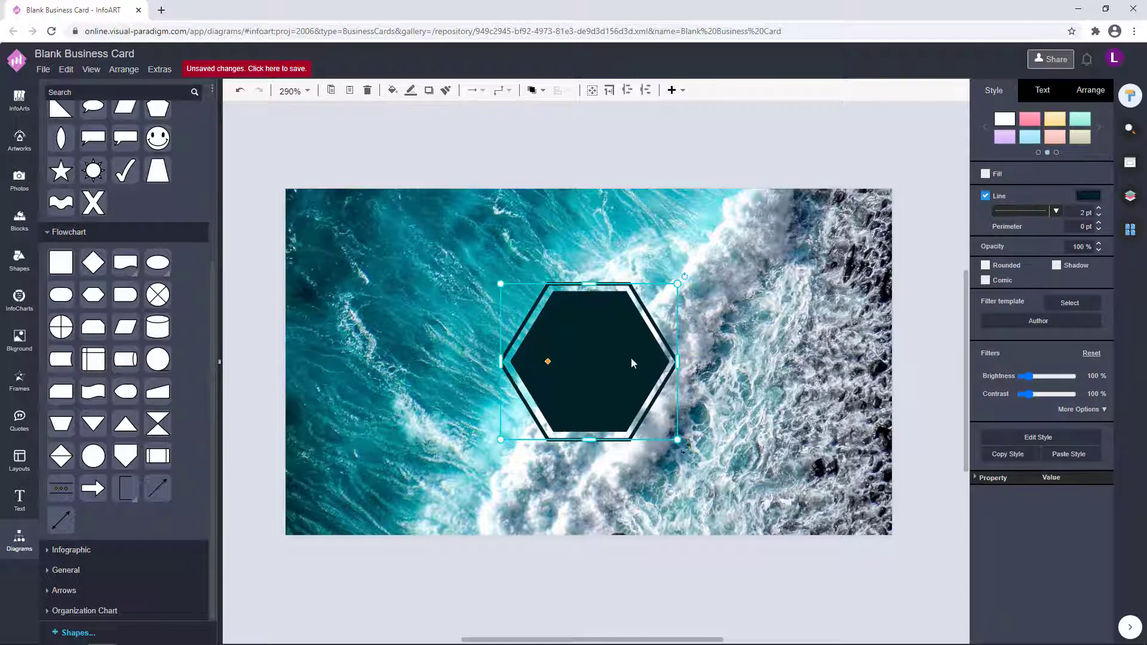
left_click_drag(573, 349, 572, 347)
left_click(721, 346)
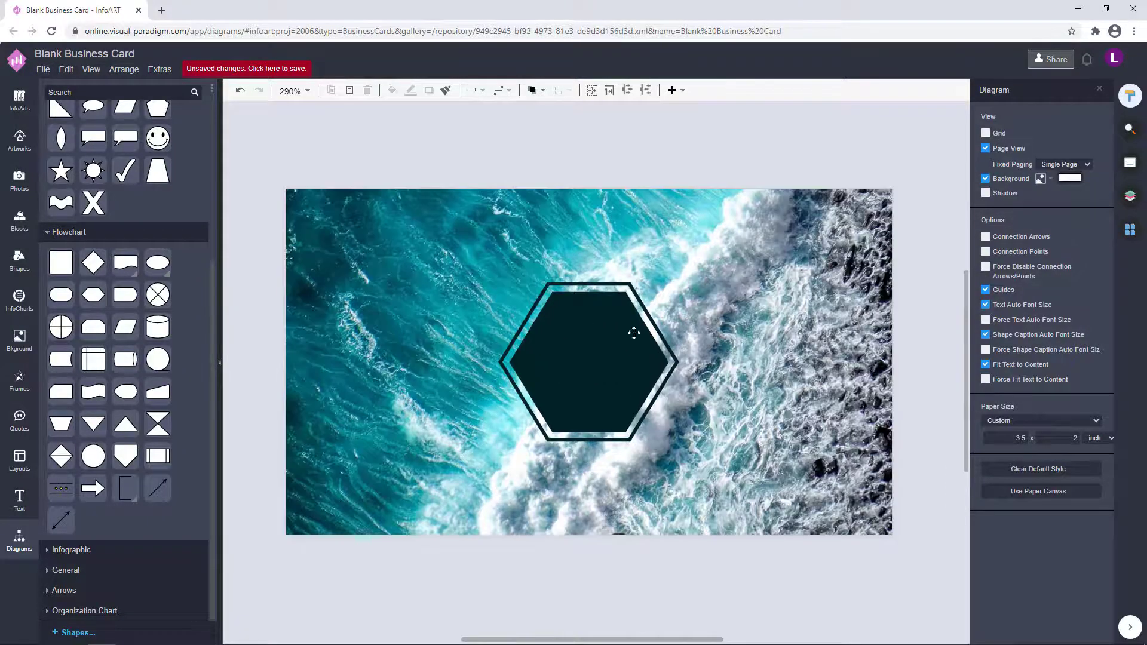
Reapply dark teal fill to the inner hexagon and dark teal (043038) to the outline.
left_click(634, 333)
left_click(1089, 180)
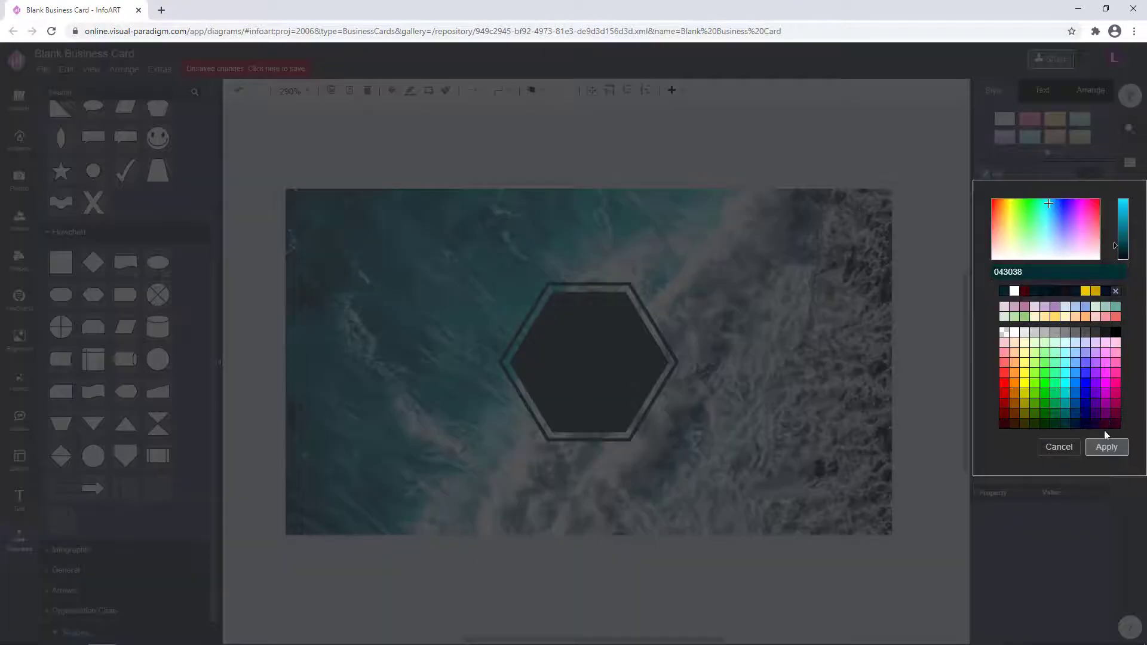
left_click(1105, 444)
left_click(738, 323)
left_click(650, 317)
left_click(1086, 197)
left_click(1002, 313)
left_click(1103, 465)
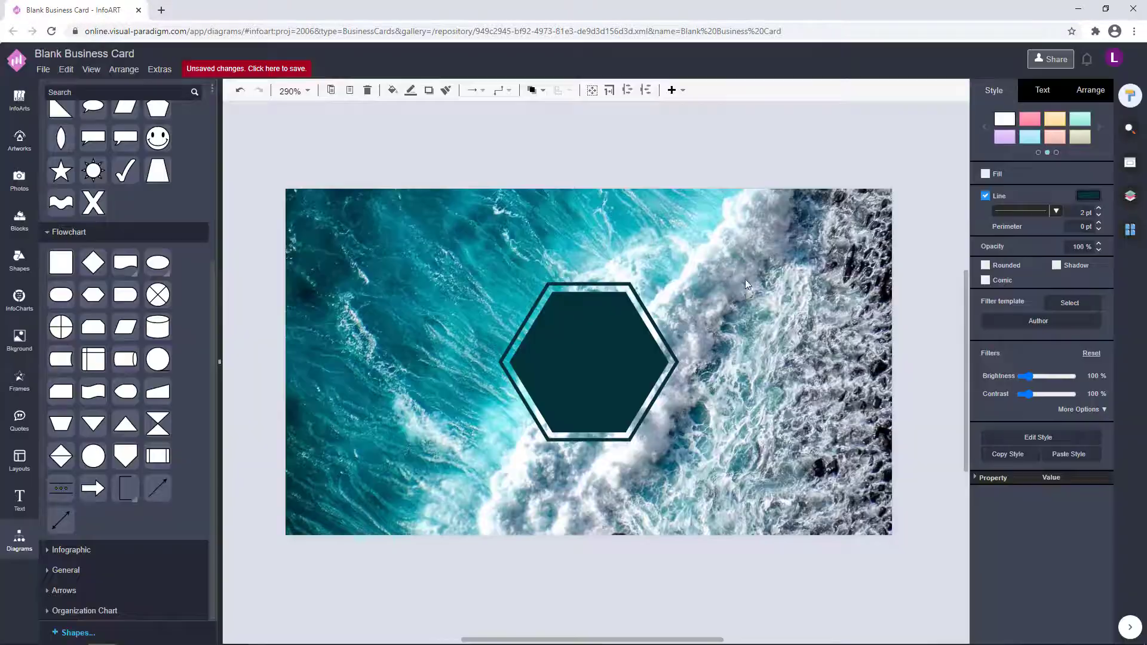
left_click(746, 285)
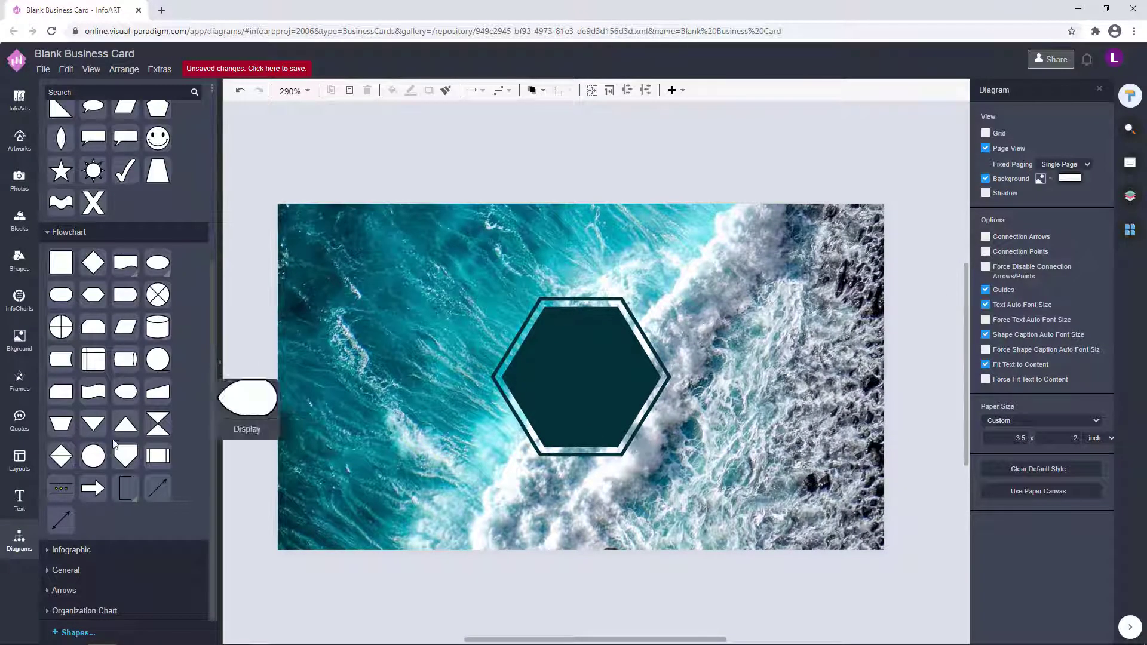
Draw a white diagonal line across the dark hexagon and drop a text box above the card.
left_click(66, 570)
scroll(62, 562, "down", 5)
left_click_drag(62, 562, 599, 364)
left_click(1088, 172)
left_click(604, 167)
left_click(749, 146)
left_click(590, 370)
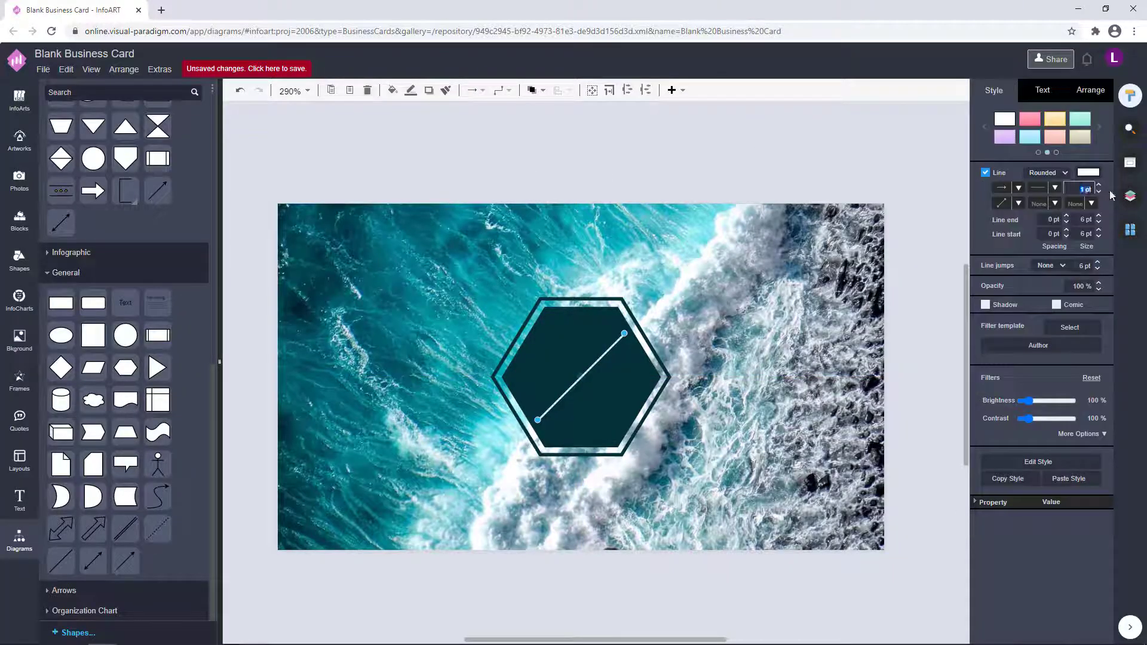
left_click(719, 174)
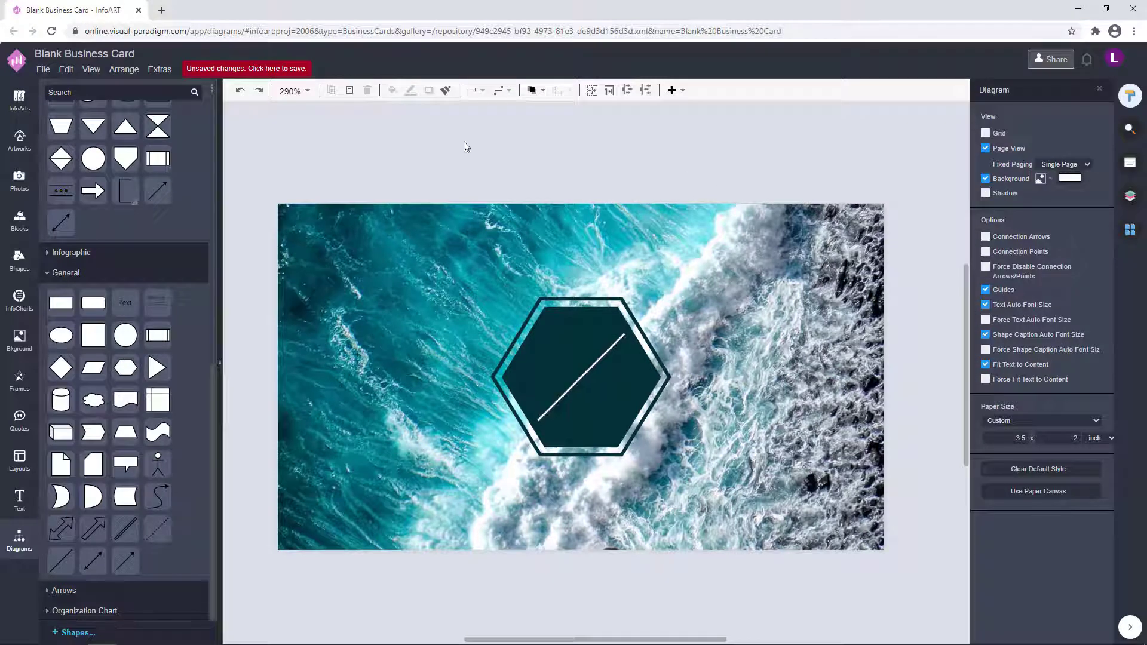
left_click(515, 170)
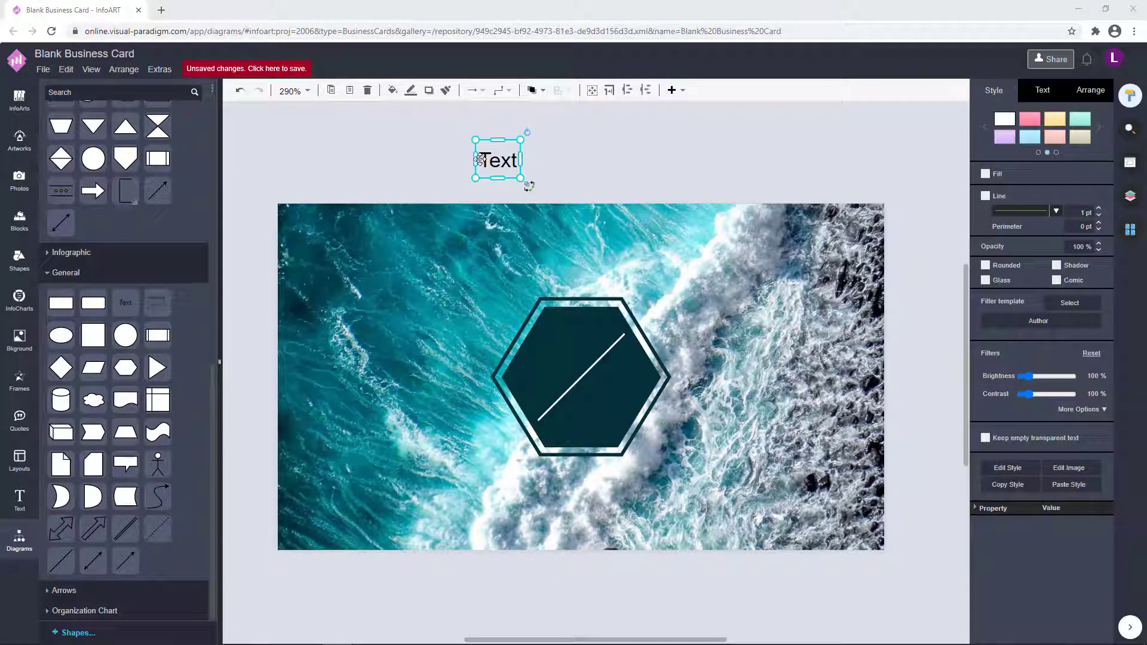
Make the text a white 'H' and place it in the hexagon's upper half.
double_click(504, 159)
left_click(553, 159)
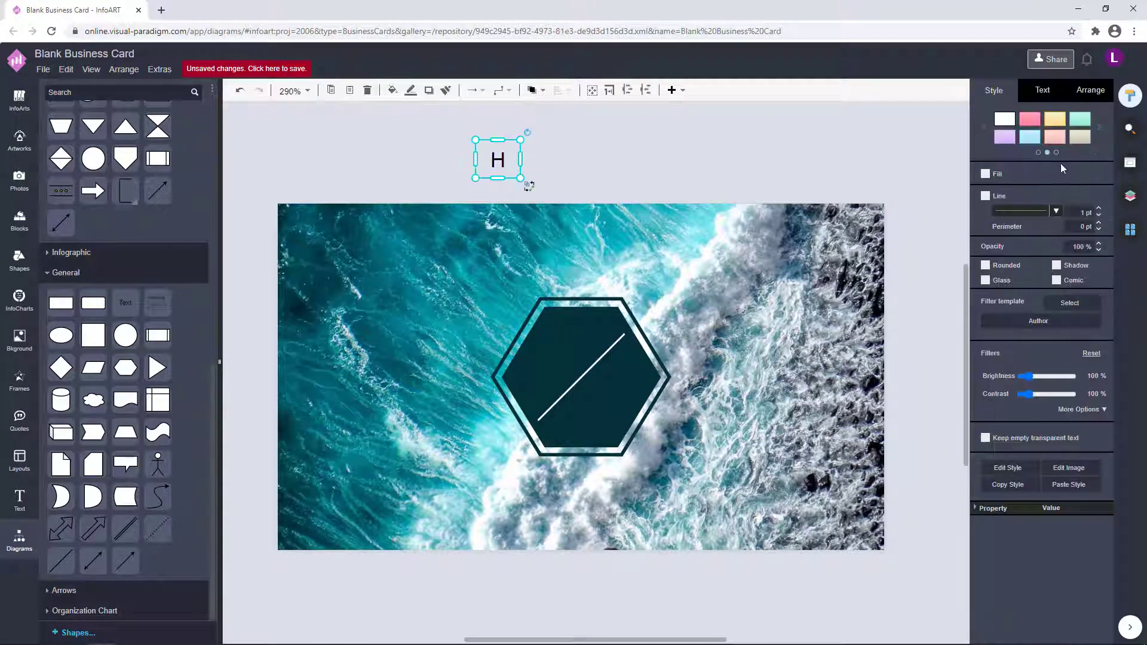
left_click(1043, 90)
left_click(1094, 226)
key("Return")
left_click_drag(508, 164, 558, 357)
left_click(662, 158)
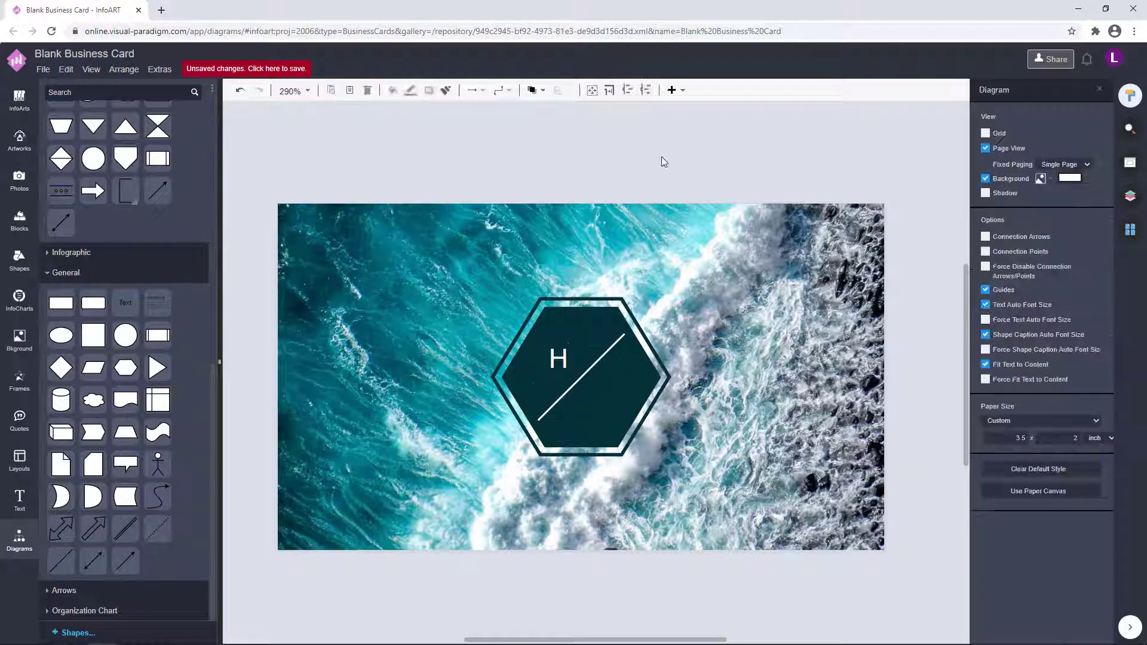
left_click(556, 357)
double_click(556, 358)
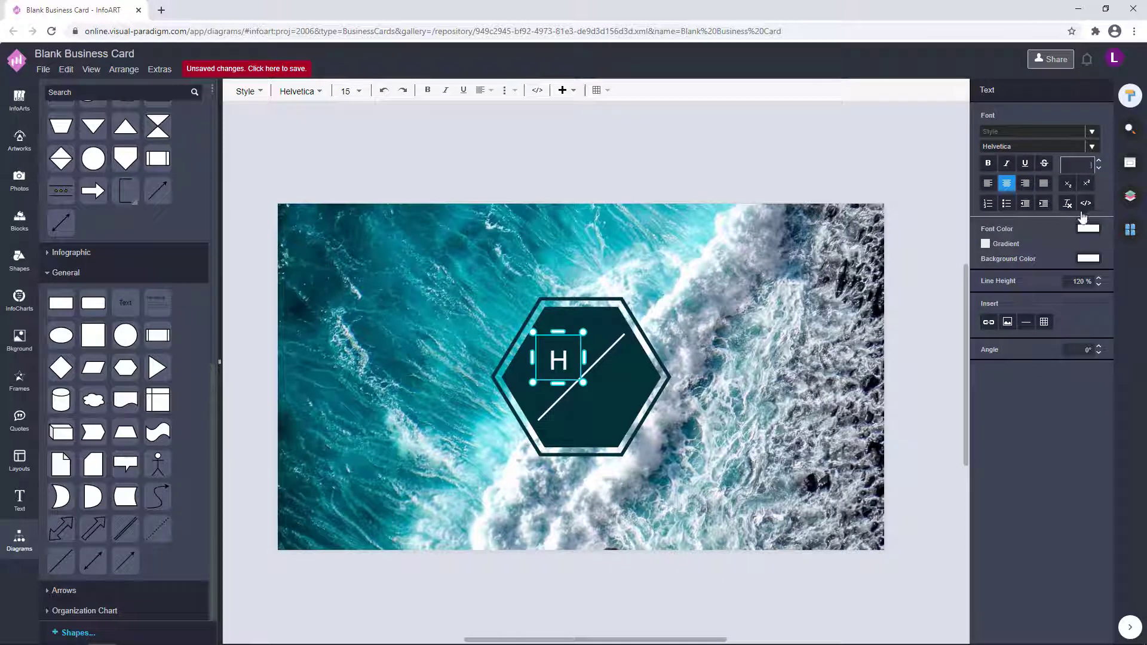
key("Escape")
left_click(672, 207)
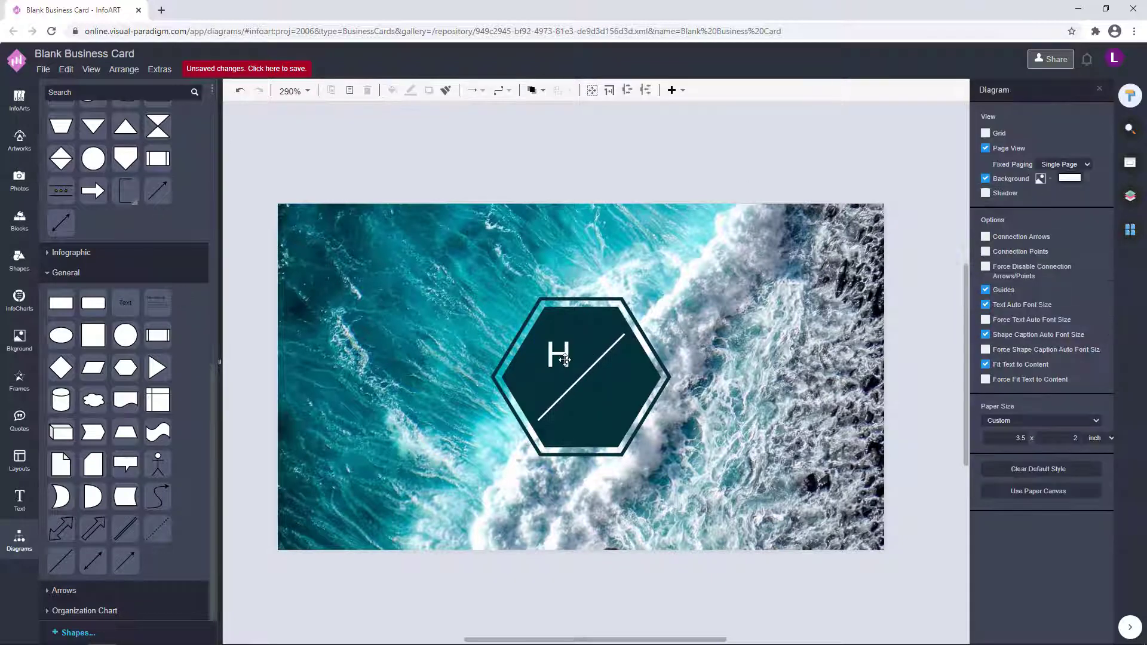
left_click(561, 359)
Duplicate the H below the diagonal line and retype the copy as 'N'.
key("ctrl+c")
key("ctrl+v")
left_click_drag(576, 368, 605, 405)
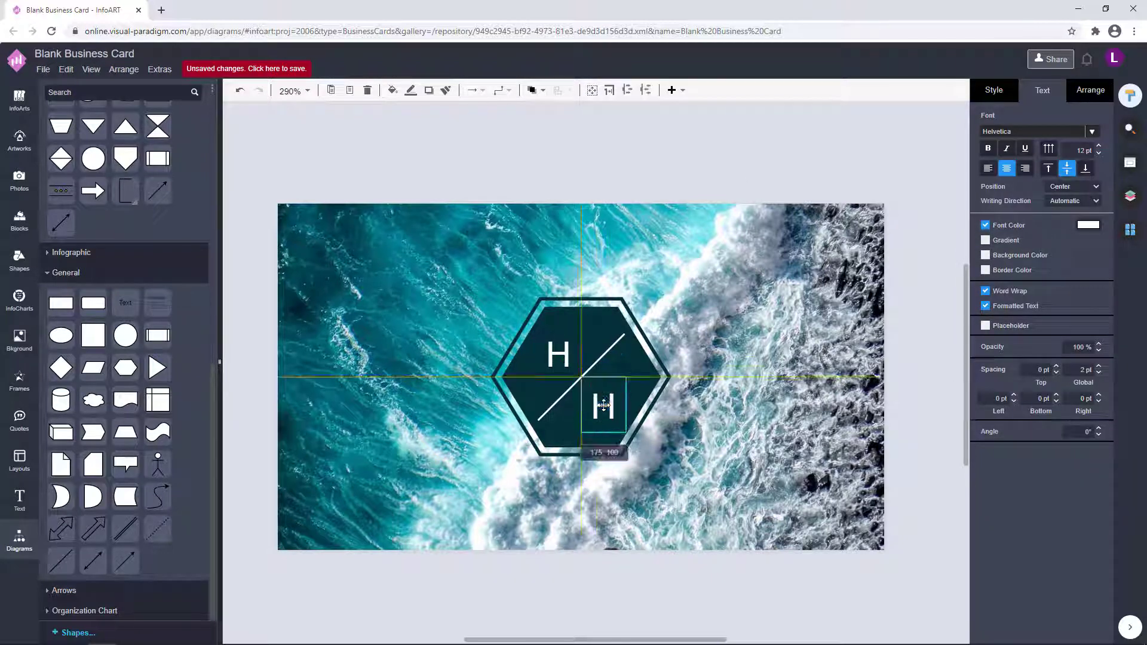
double_click(604, 405)
type("N")
left_click(719, 180)
left_click(606, 404)
left_click(774, 164)
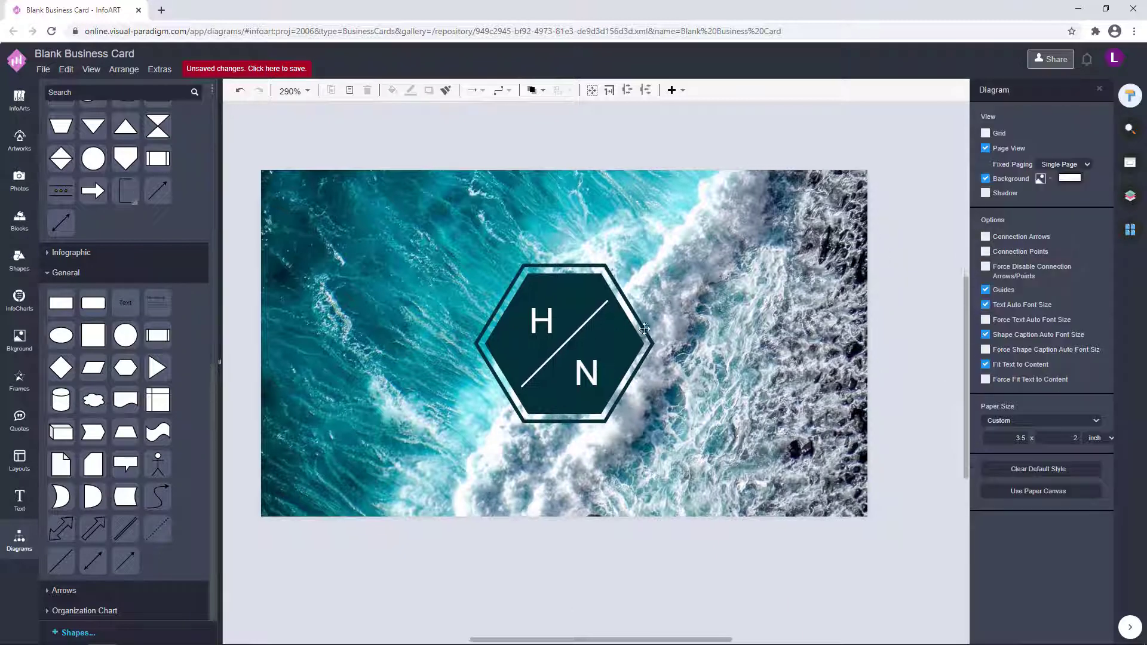
Adjust the style settings of the outer hexagon outline.
left_click(622, 291)
left_click(995, 90)
left_click(1082, 211)
left_click(799, 249)
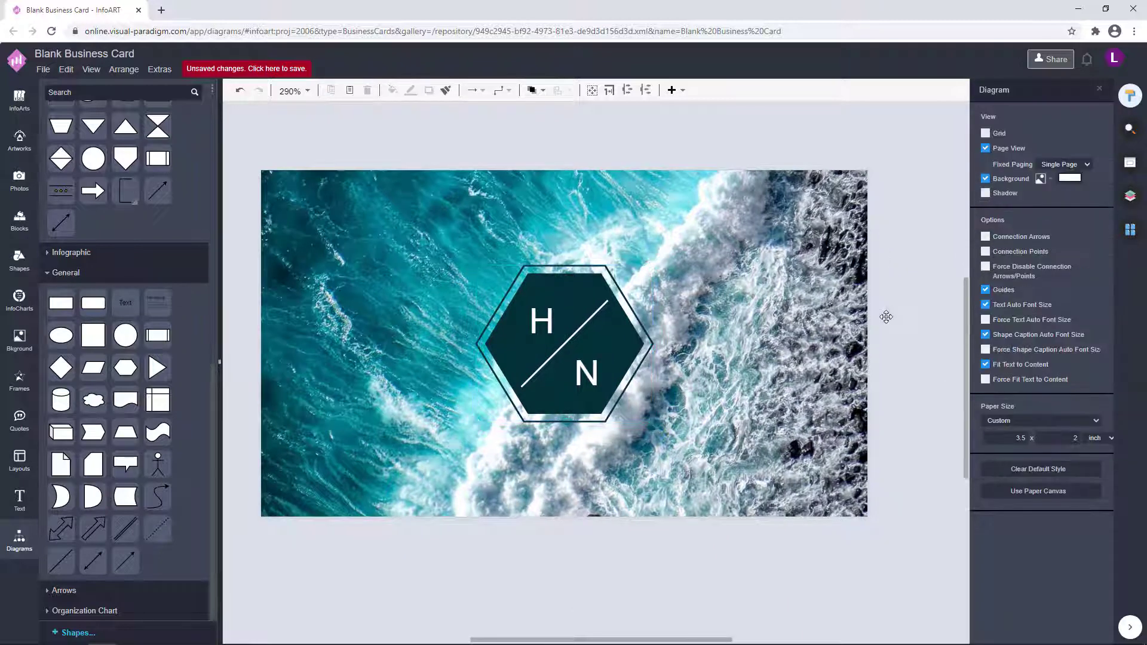
Reapply the inner hexagon's fill colour and the outer outline's colour.
left_click(618, 353)
left_click(1087, 173)
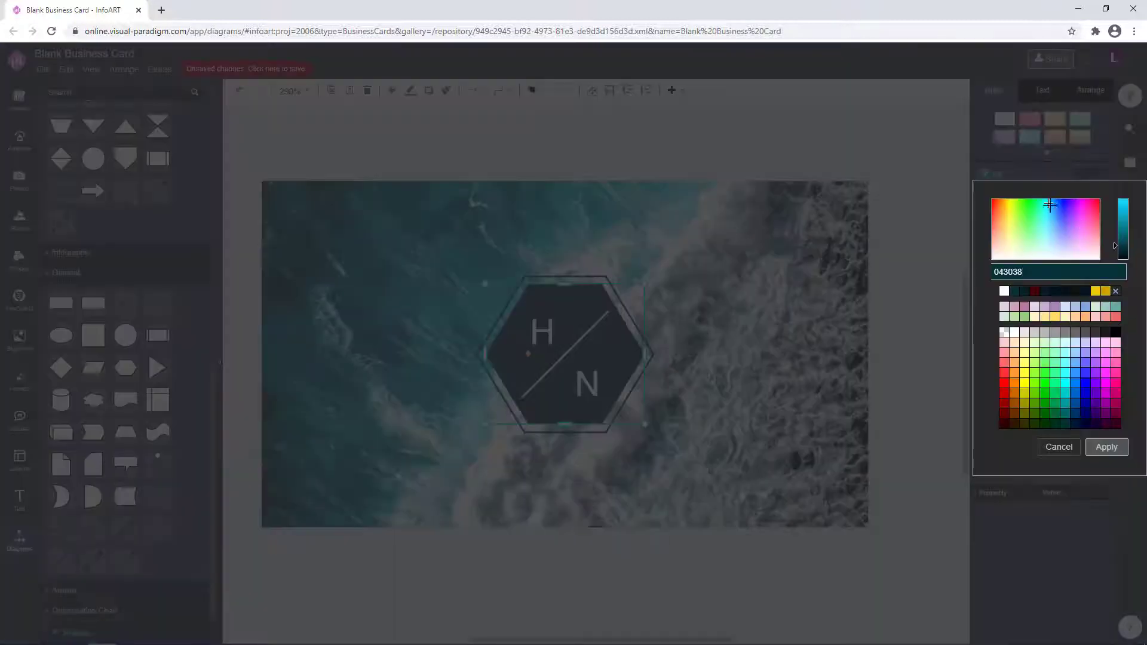
left_click(1107, 447)
left_click(801, 394)
left_click(640, 376)
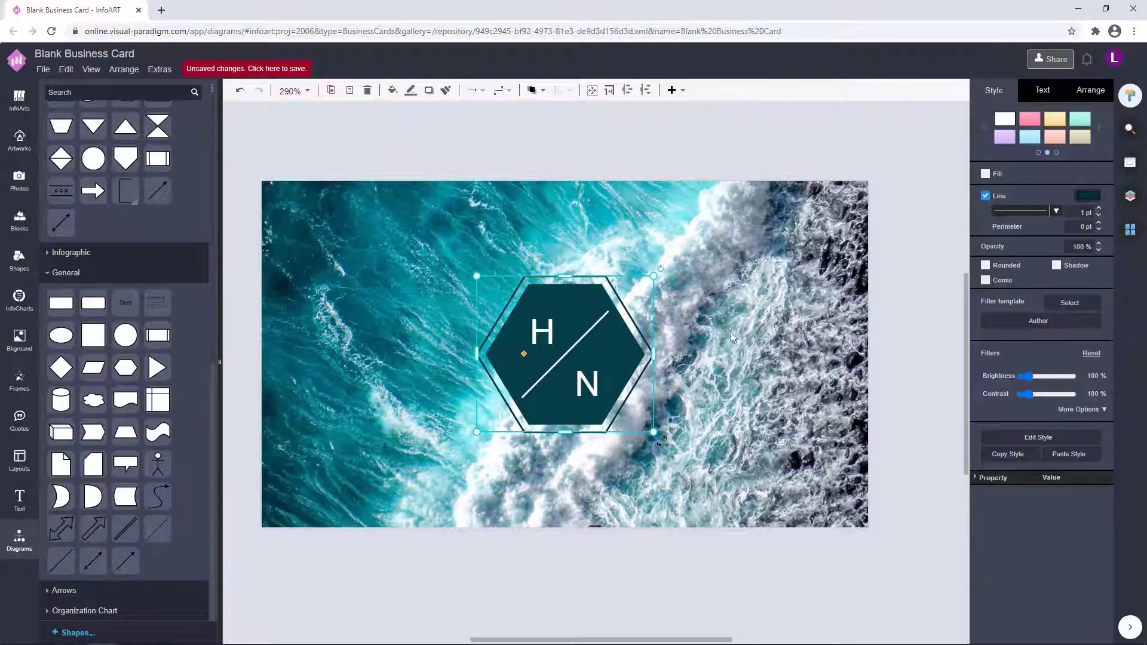
left_click(1091, 196)
left_click(1107, 469)
Try Advent Pro and then Cookie as the font for the H and N letters.
left_click(547, 326)
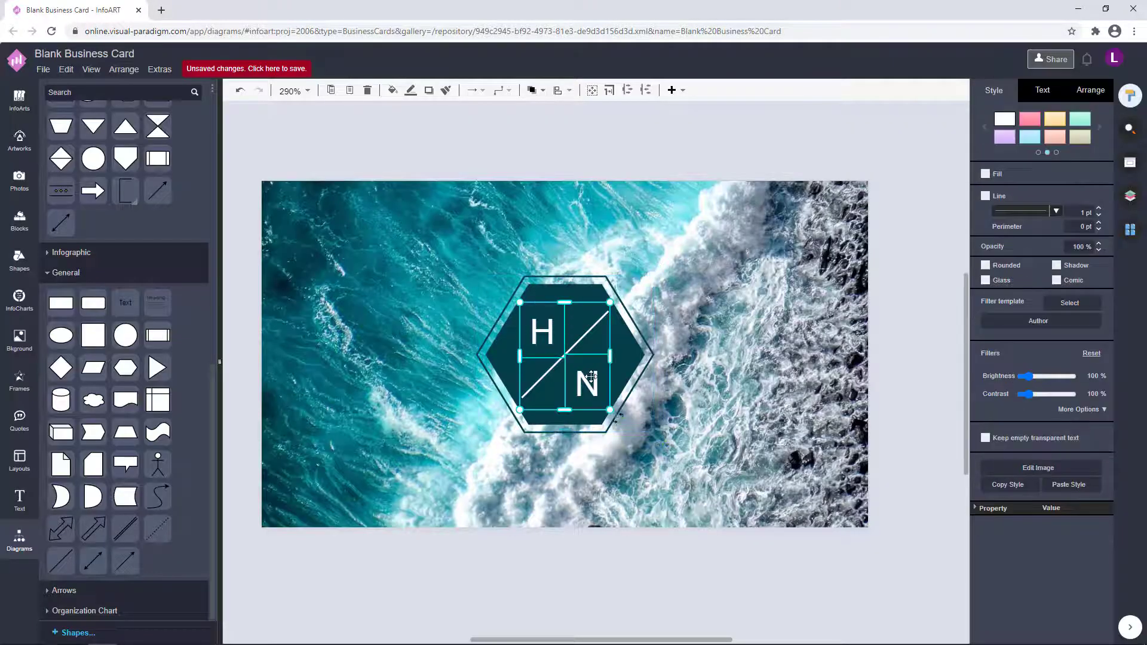
left_click(1043, 90)
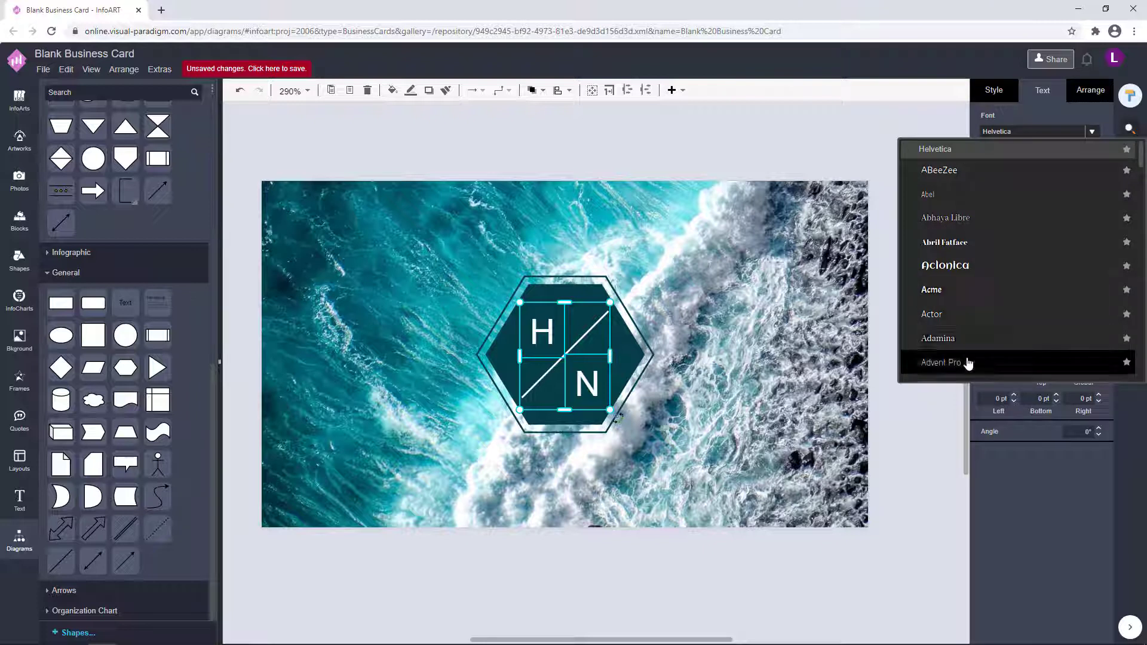
left_click(968, 361)
left_click(1091, 134)
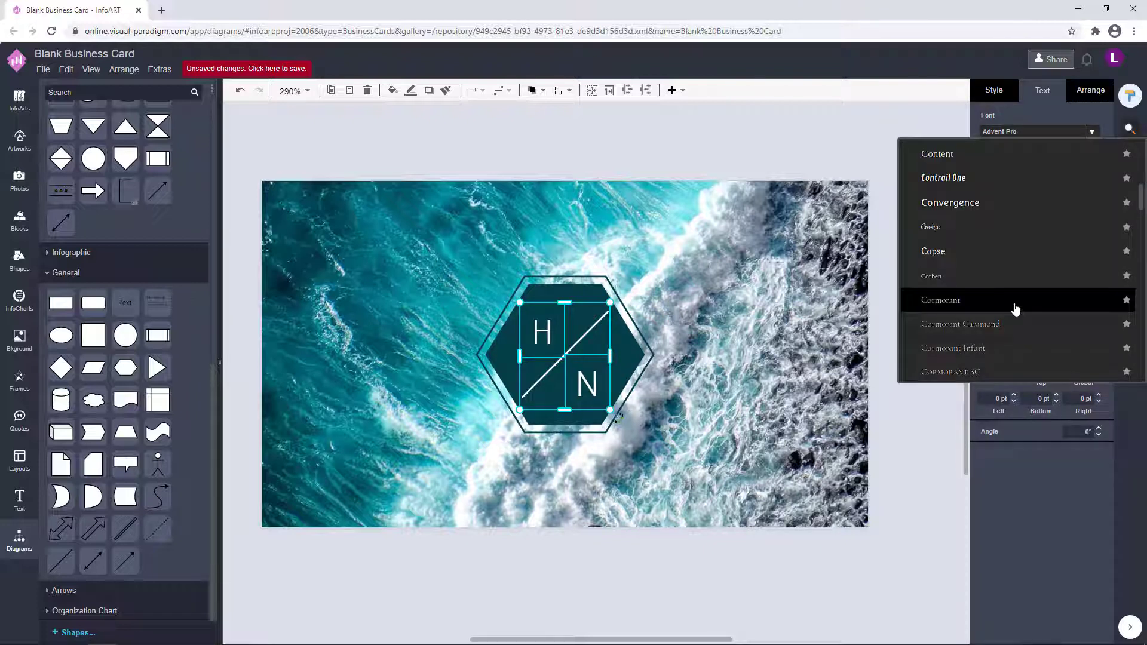
left_click(981, 229)
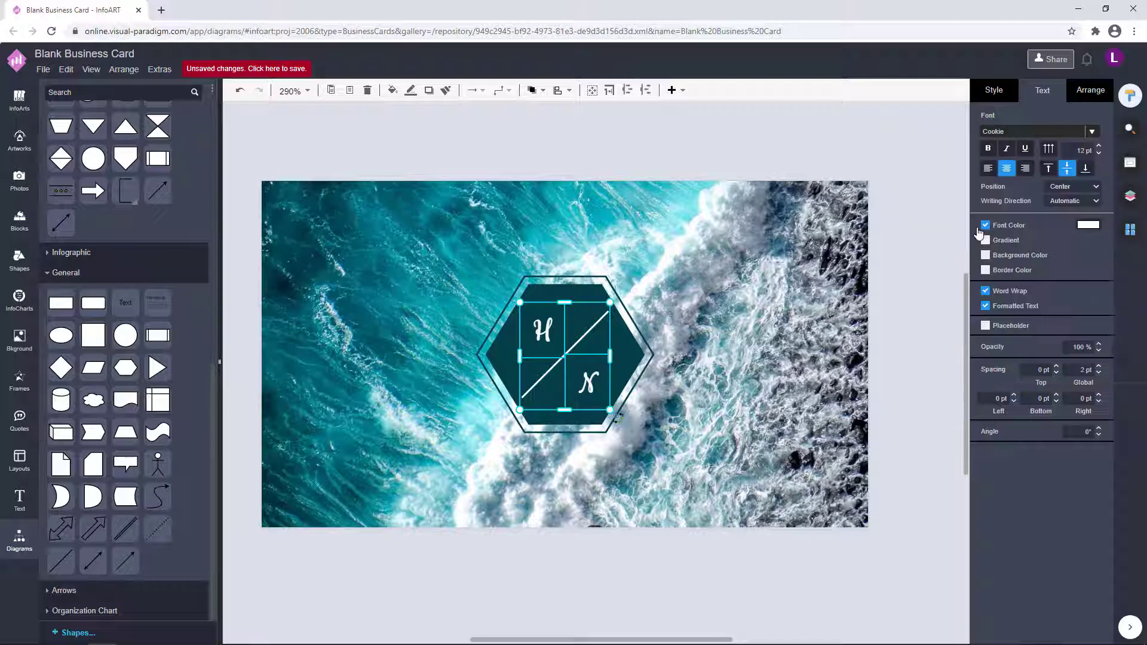
Try Bai Jamjuree, then settle on Battambang for the H and N letters.
left_click(1092, 132)
scroll(968, 329, "down", 5)
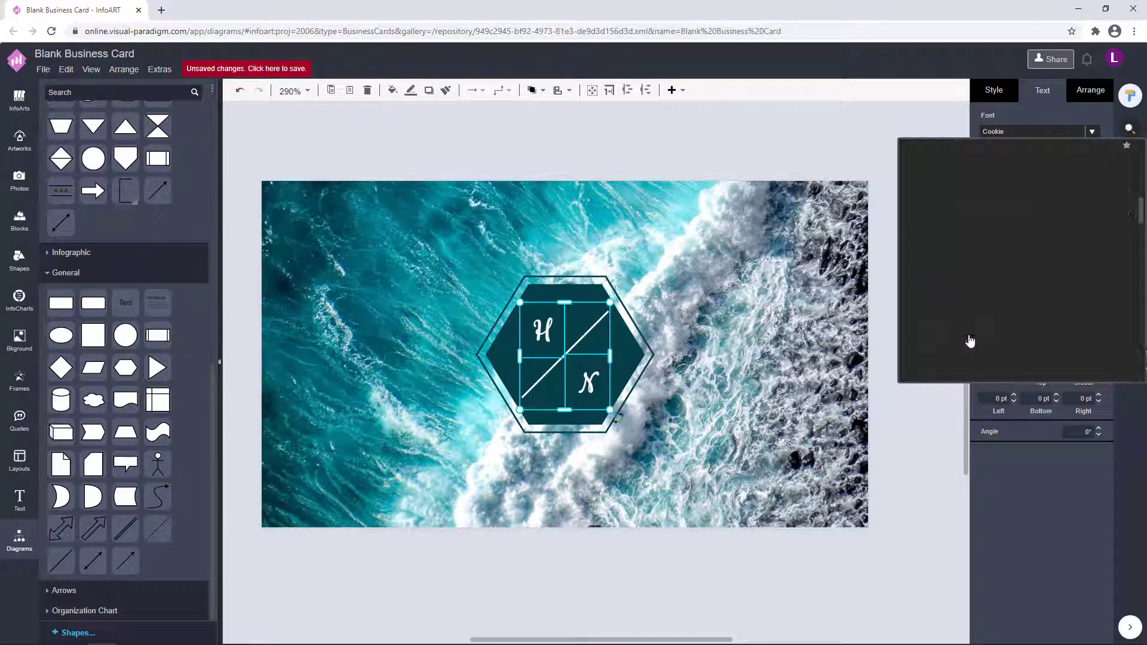
scroll(971, 341, "up", 15)
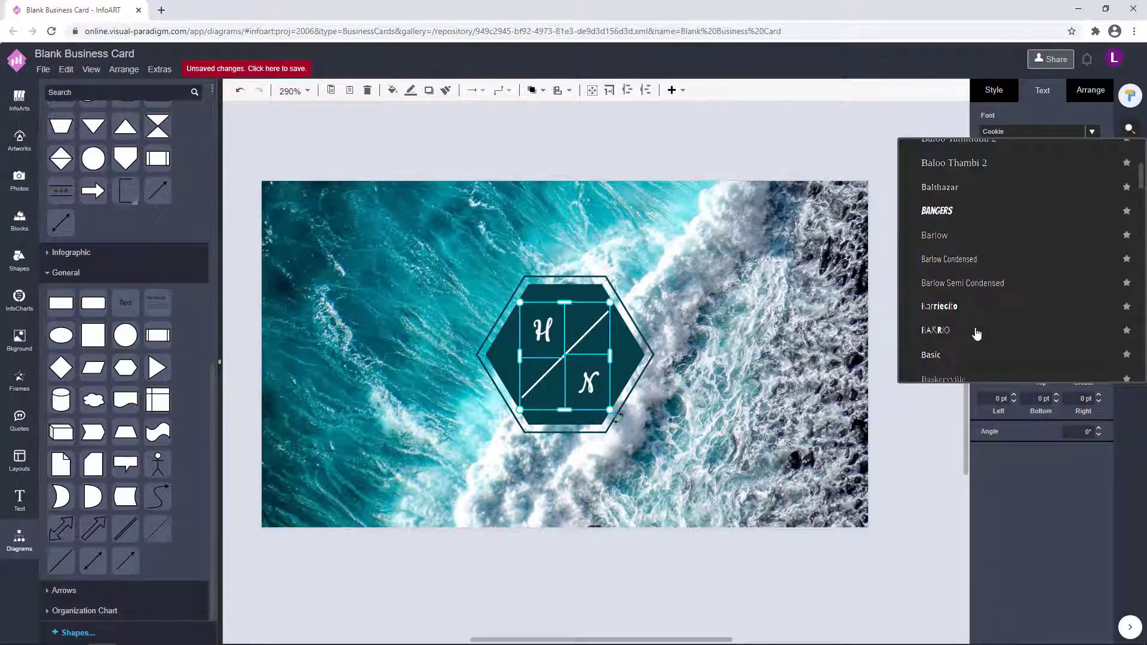
scroll(977, 334, "up", 10)
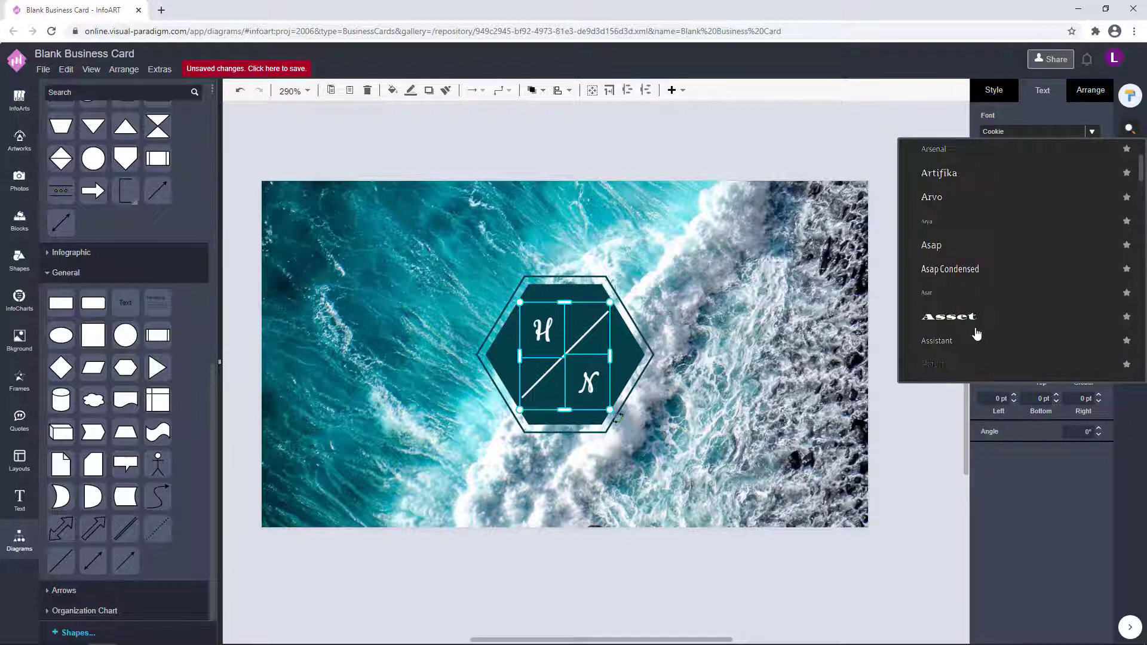
scroll(976, 333, "down", 8)
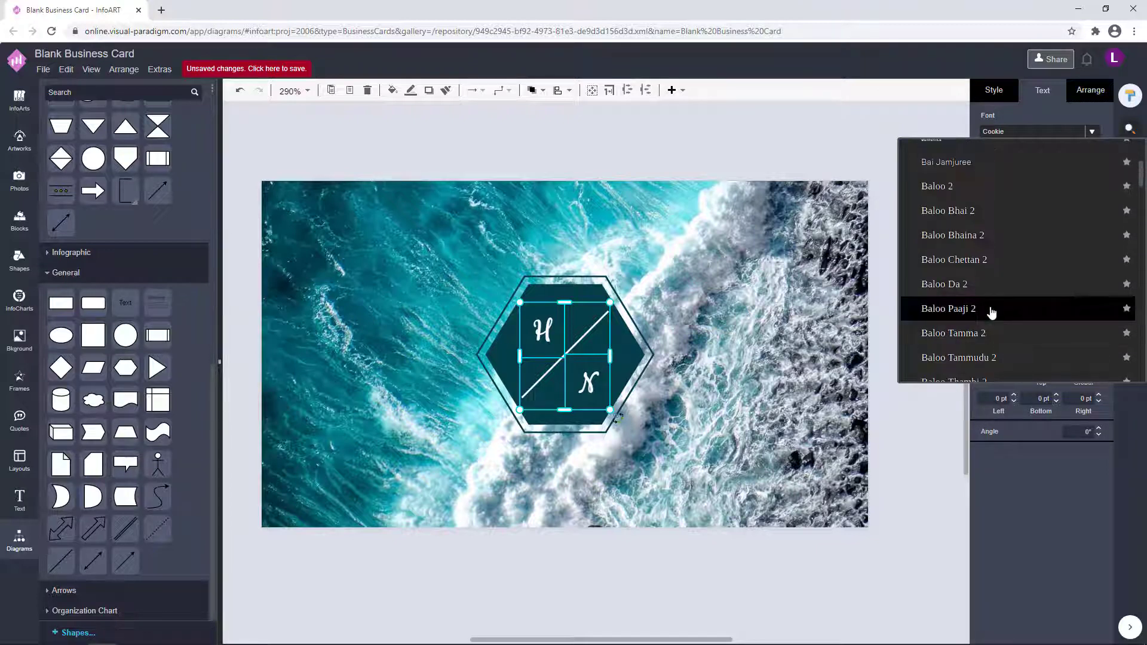
left_click(986, 310)
left_click(1092, 132)
scroll(974, 272, "down", 5)
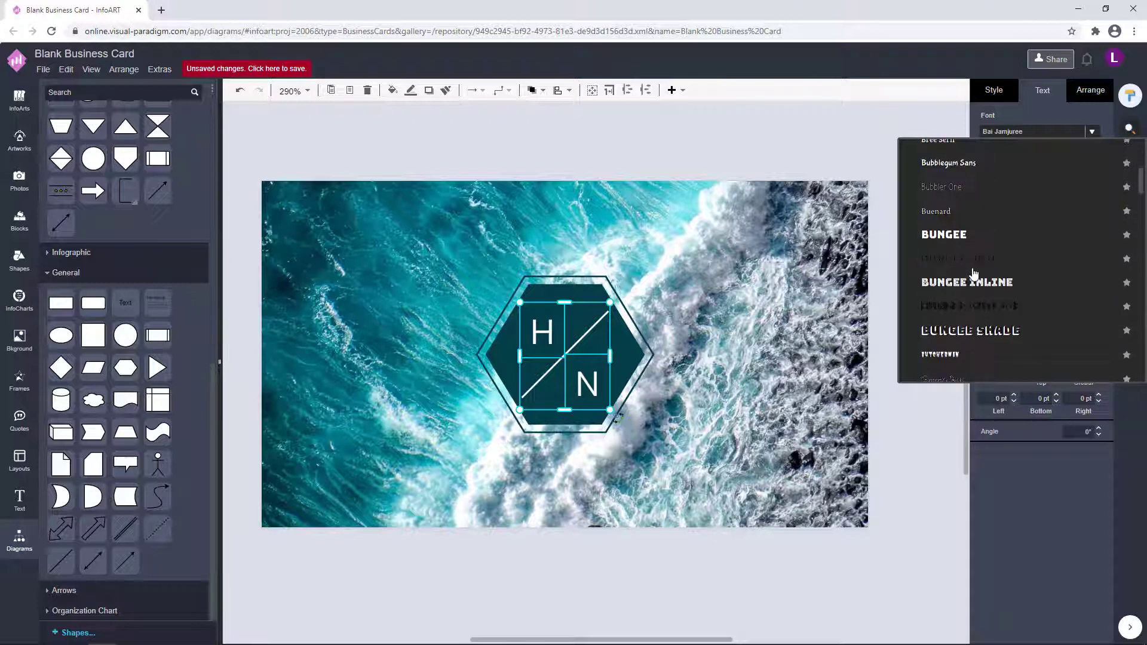
scroll(974, 273, "up", 6)
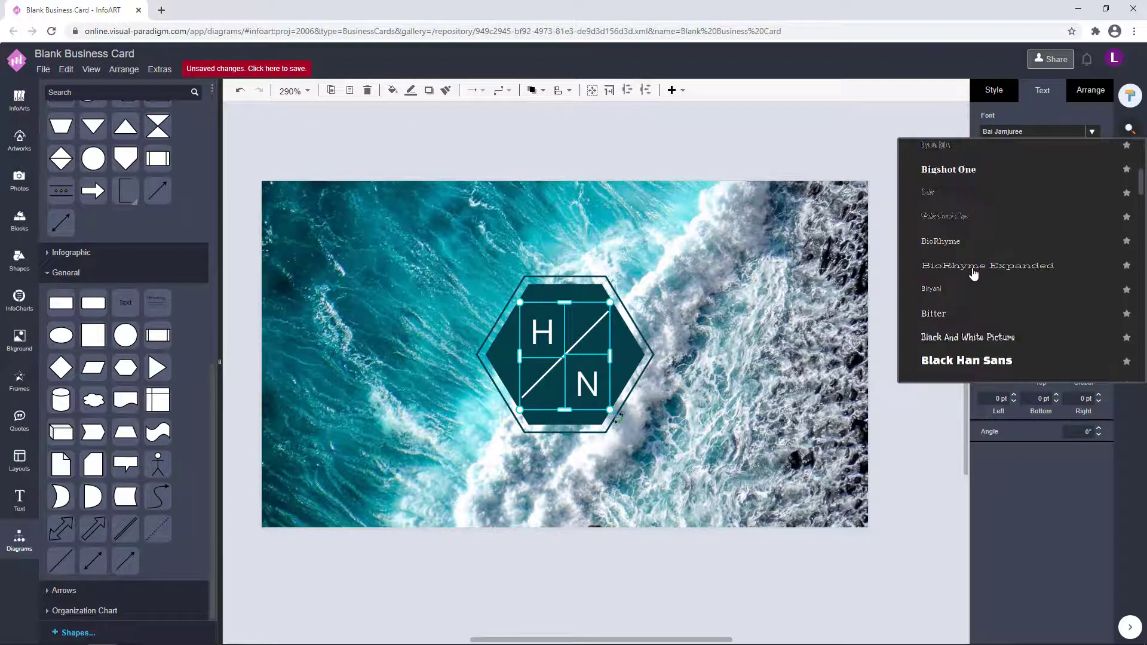
left_click(960, 178)
left_click(883, 317)
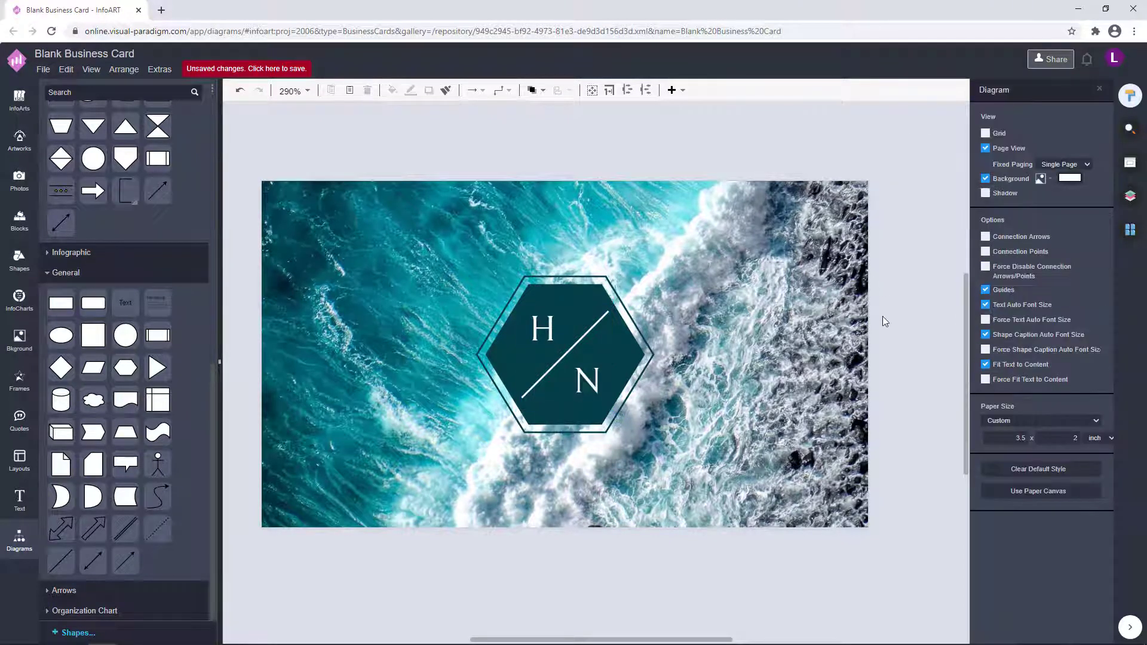
Try a darker fill on the inner hexagon, then undo it with Ctrl+Z.
scroll(777, 287, "down", 4)
scroll(799, 325, "up", 3)
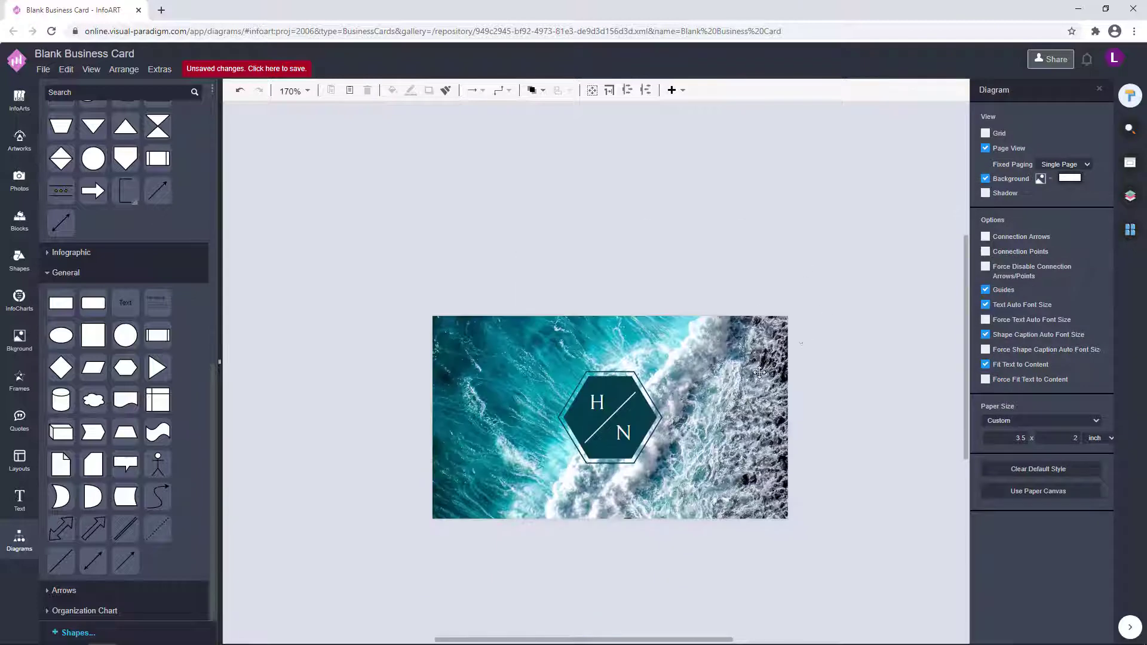
left_click_drag(863, 324, 896, 271)
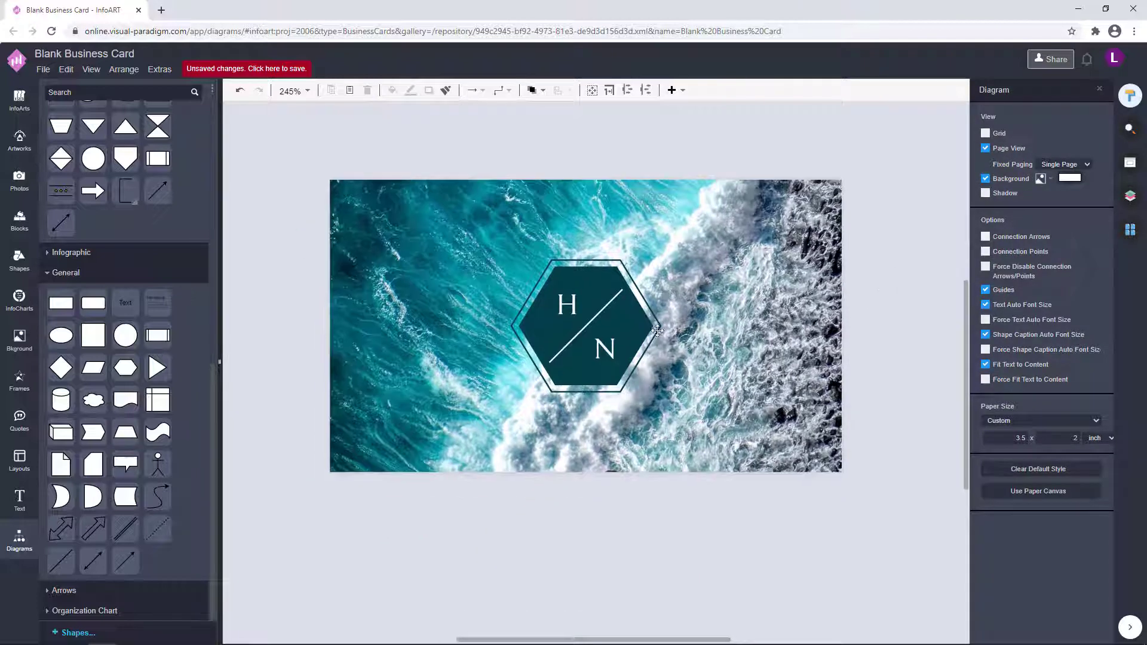
left_click(643, 324)
left_click(1089, 225)
left_click(1072, 504)
left_click(994, 90)
left_click(1095, 178)
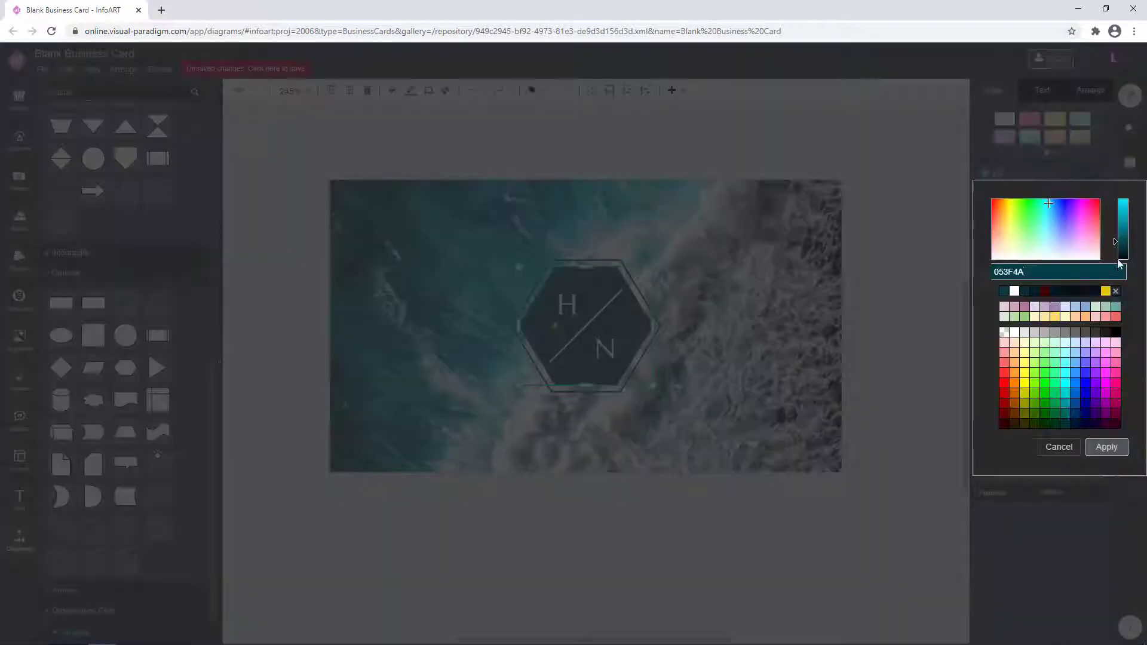
left_click(1122, 255)
left_click(1108, 446)
left_click(789, 327)
key("ctrl+z")
Apply the white swatch to the outer hexagon's line colour.
scroll(667, 303, "up", 1)
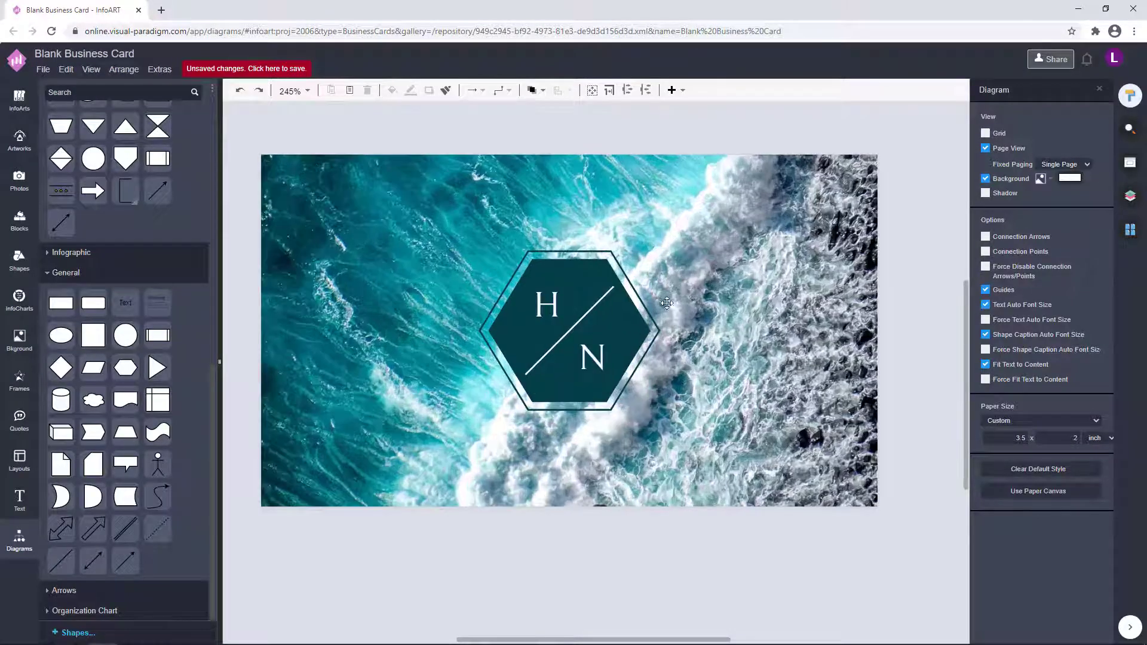
left_click_drag(678, 363, 654, 377)
left_click(617, 376)
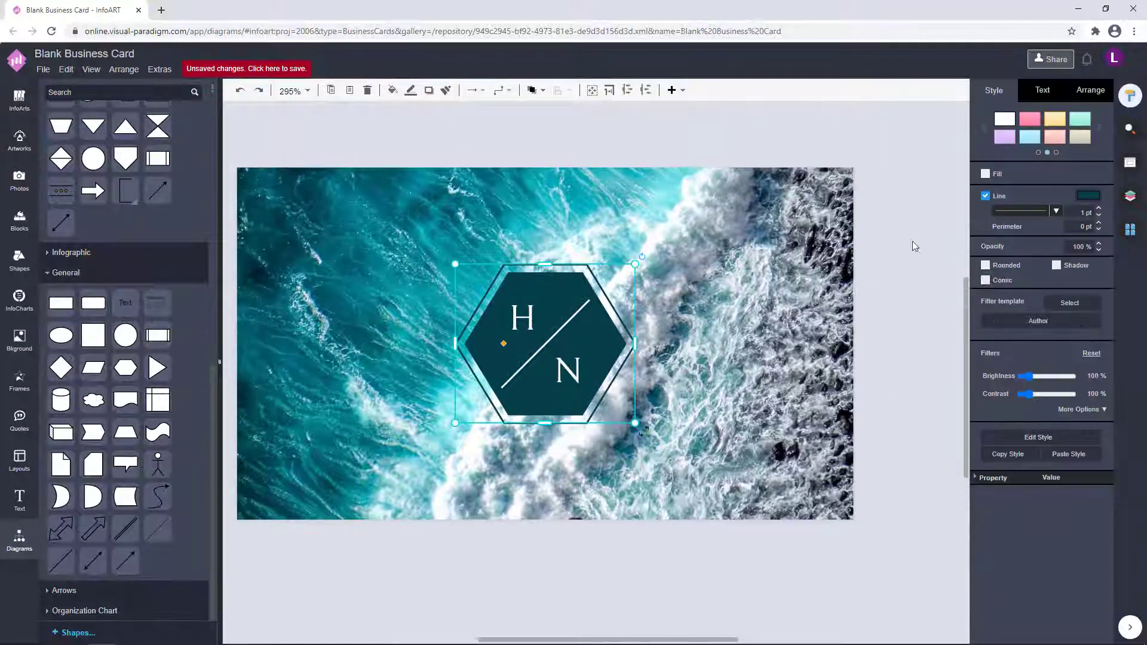
left_click(1088, 196)
left_click(1024, 314)
left_click(1106, 469)
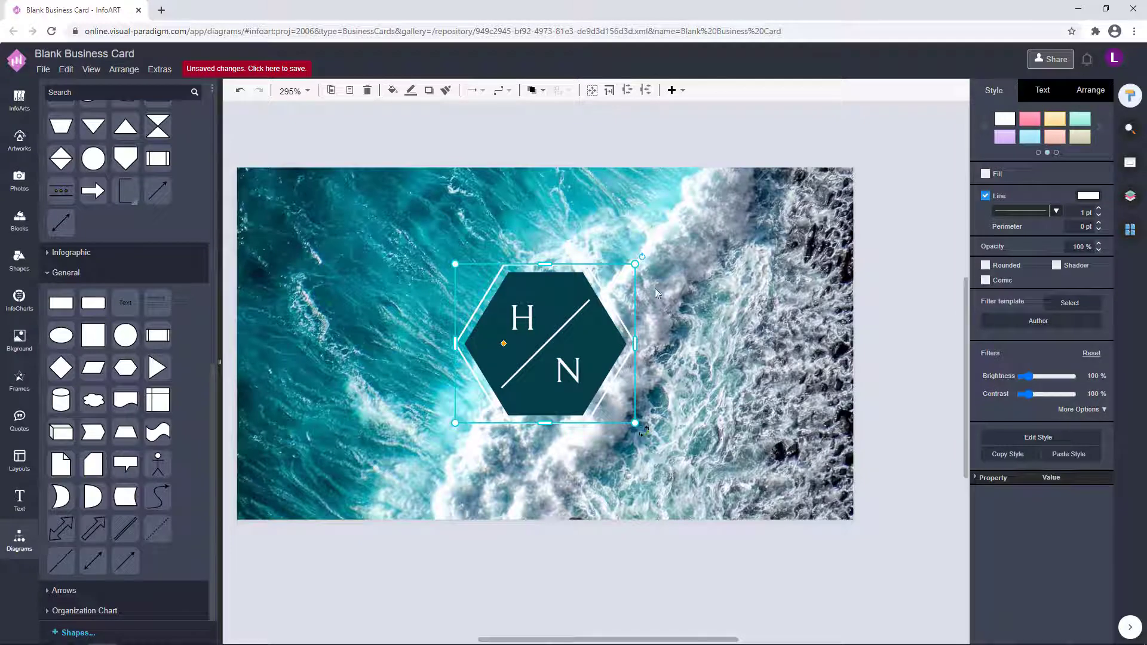
Shrink the white hexagon outline, bring it to the front and trial it on the dark hexagon.
left_click_drag(635, 264, 617, 280)
left_click_drag(476, 356, 660, 252)
left_click(536, 90)
left_click(552, 111)
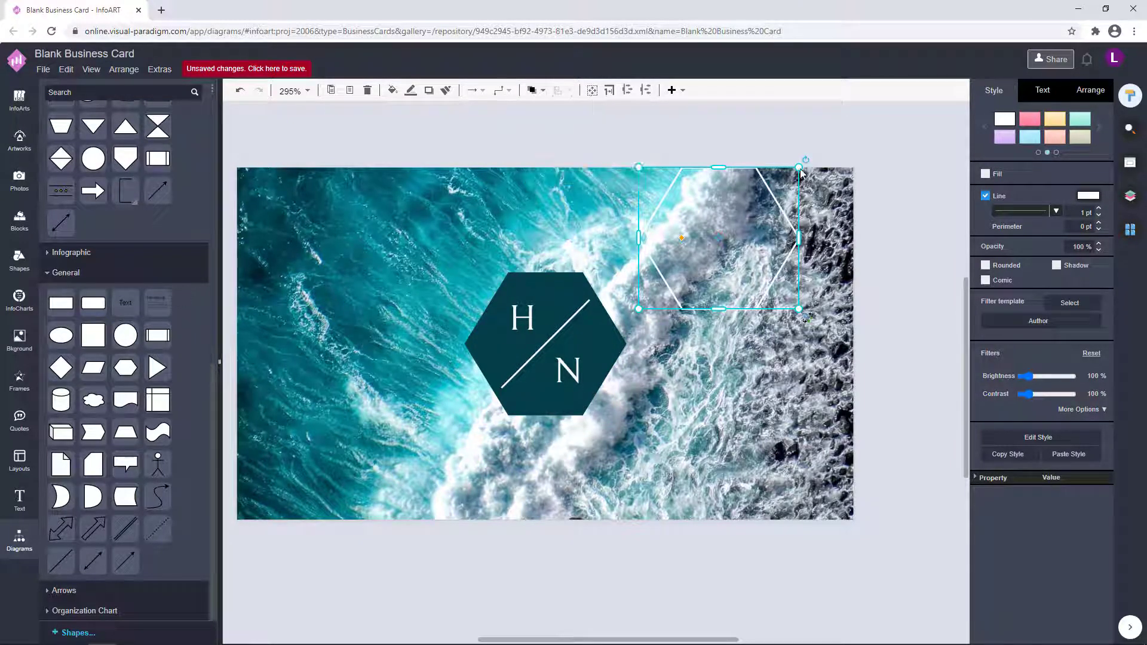
left_click_drag(798, 178, 790, 185)
left_click_drag(727, 222, 557, 314)
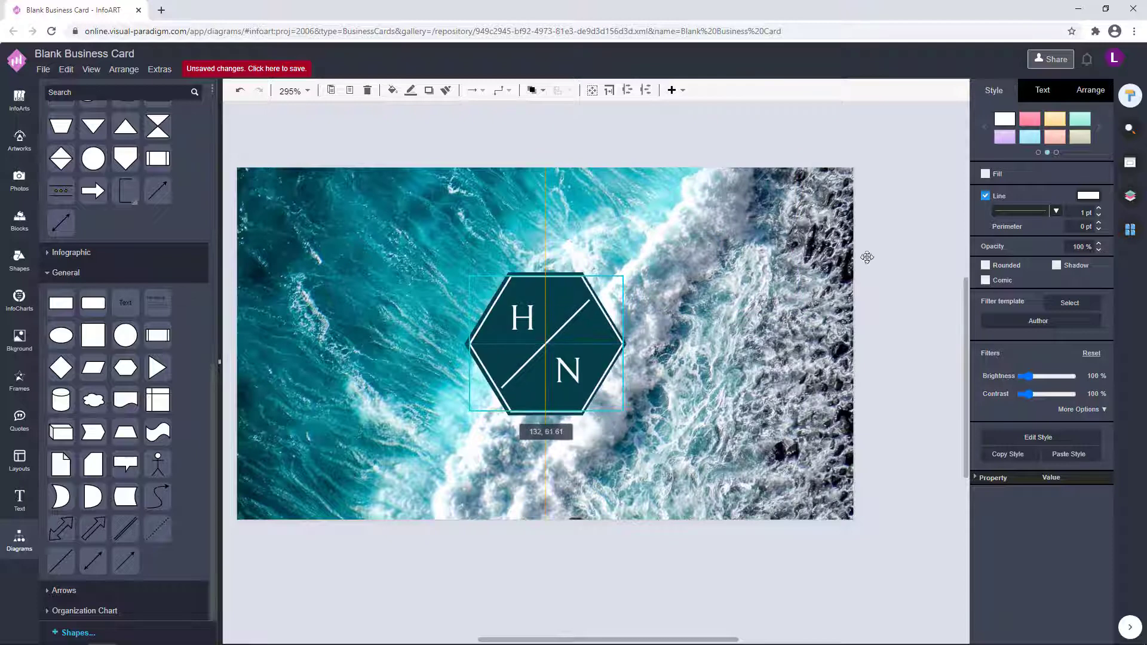
left_click_drag(867, 257, 867, 249)
Move the H/N letters aside, then fit and centre the white outline inside the dark hexagon.
left_click(545, 361)
left_click_drag(518, 320, 331, 317)
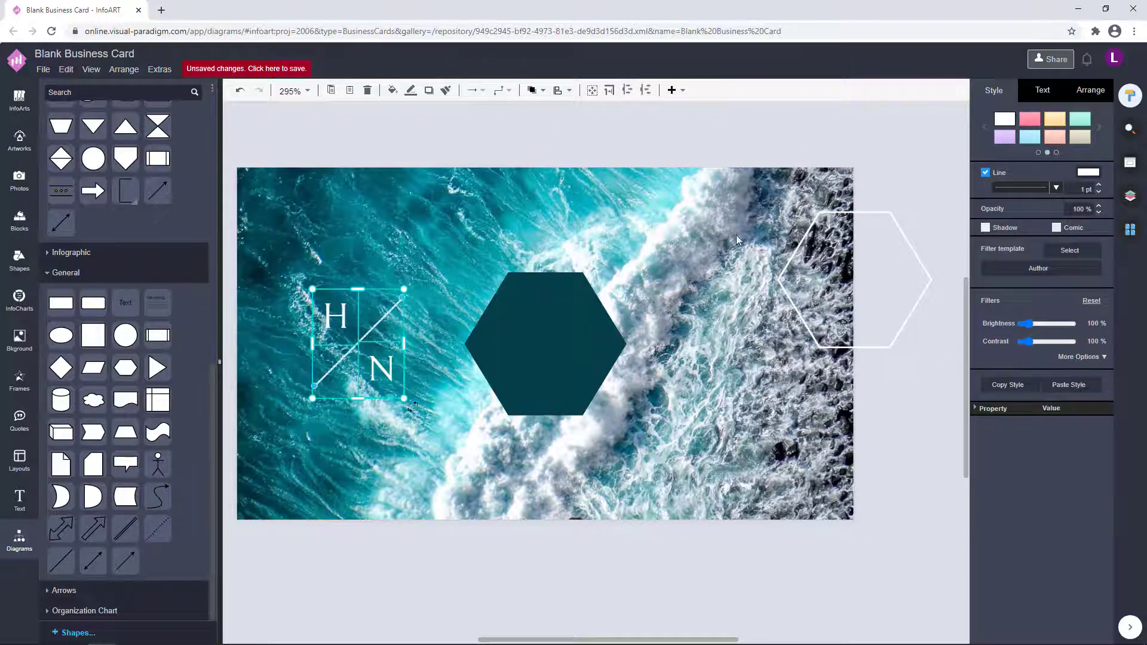
left_click_drag(820, 278, 512, 339)
left_click_drag(623, 274, 614, 280)
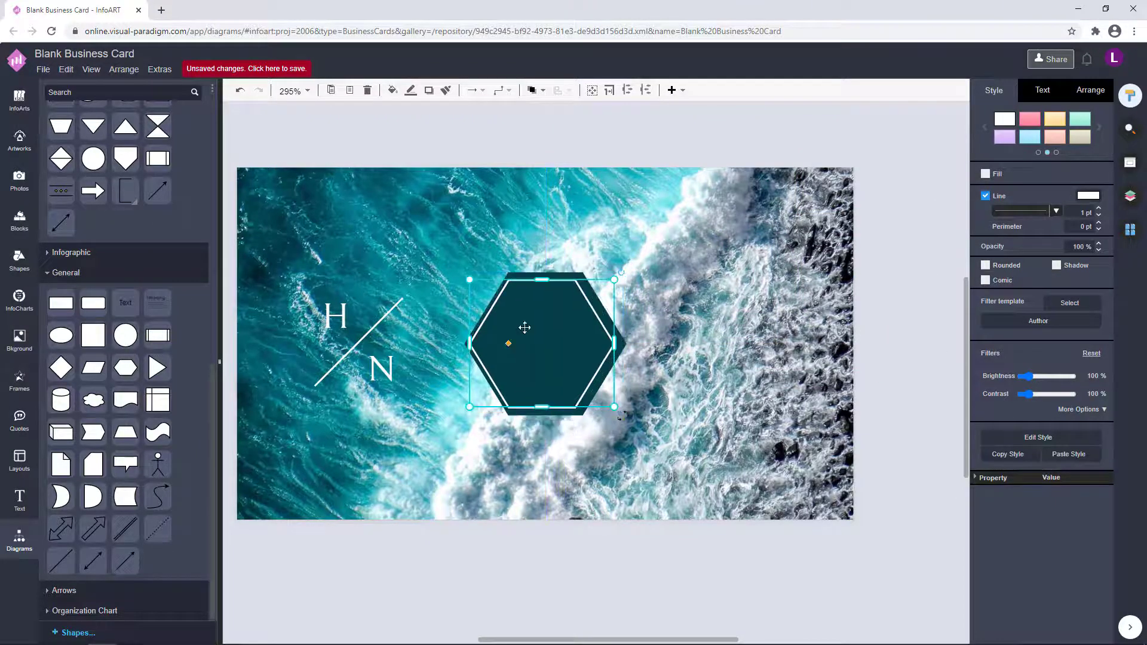
left_click_drag(525, 328, 530, 329)
left_click(629, 363)
left_click(603, 335)
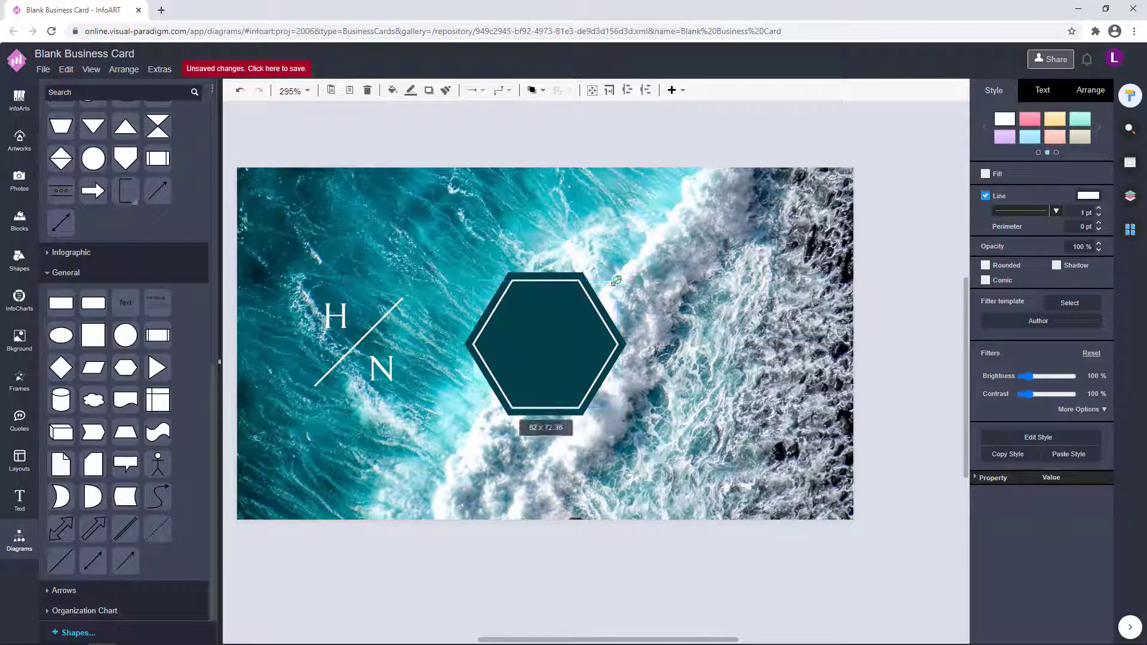
left_click_drag(618, 279, 618, 280)
left_click_drag(535, 331, 536, 331)
left_click(632, 403)
Centre the H/N letters and diagonal line inside the white-framed hexagon.
left_click_drag(670, 381, 721, 367)
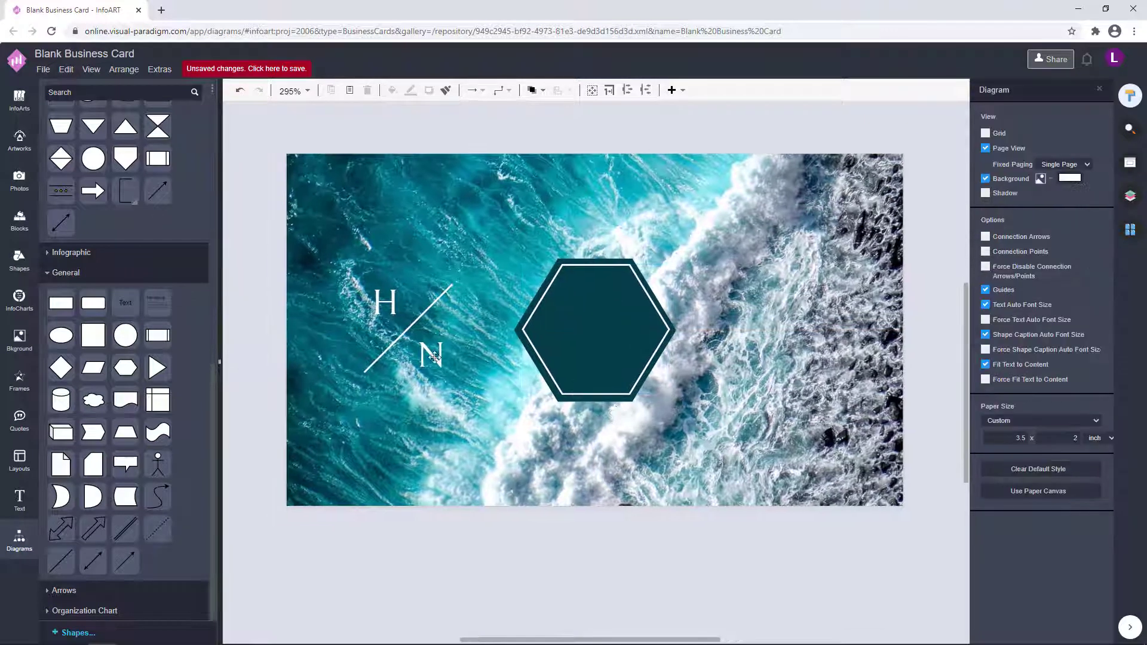
left_click(432, 359)
left_click_drag(396, 343, 609, 352)
left_click(768, 397)
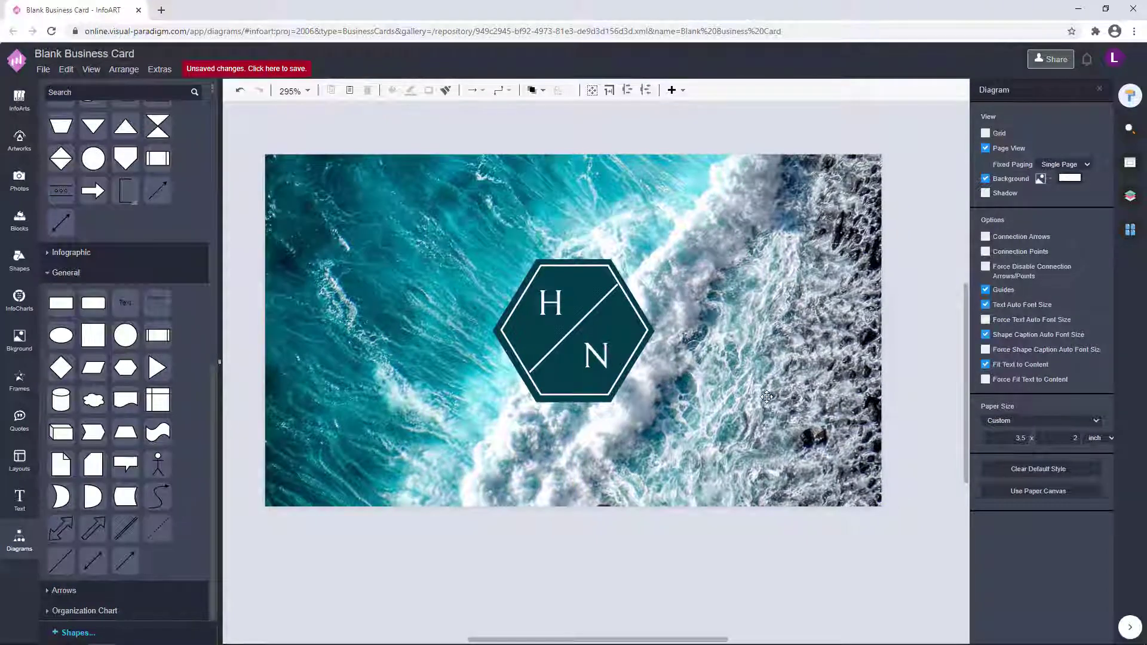
scroll(726, 311, "up", 1)
left_click(573, 314)
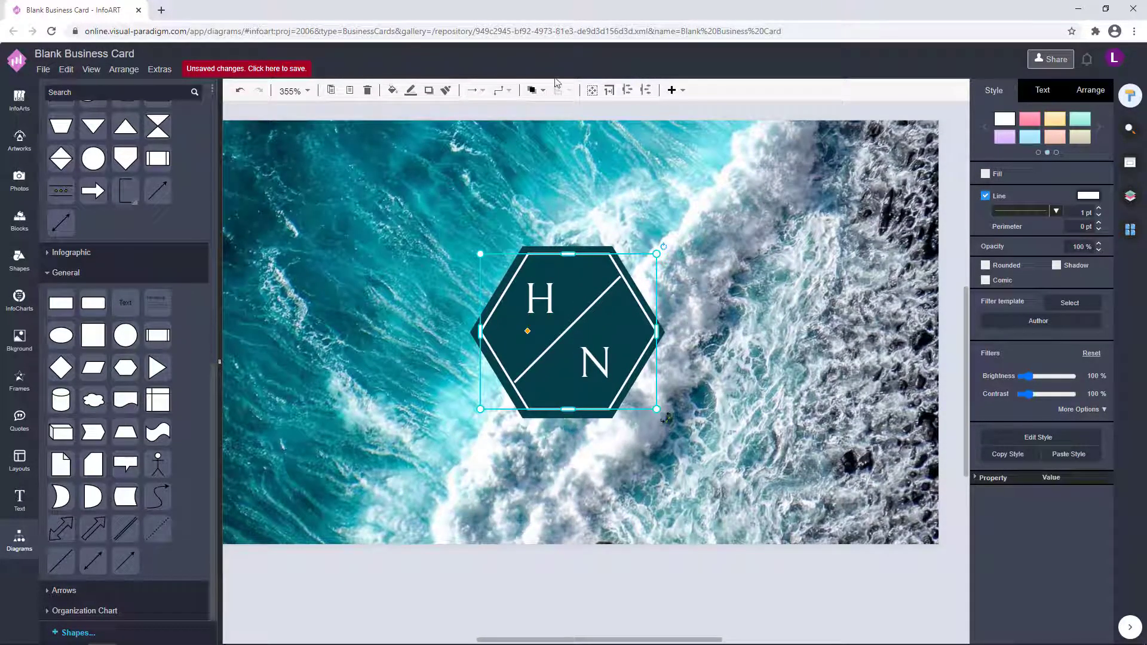
left_click(790, 209)
left_click(588, 308)
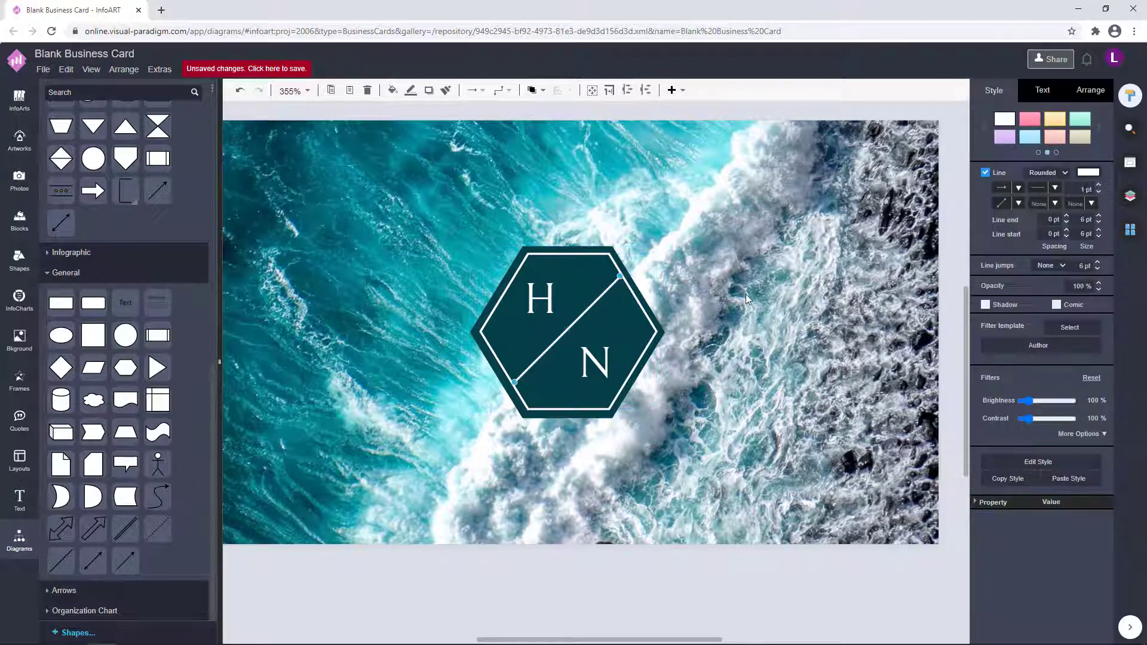
left_click(746, 298)
left_click(551, 308)
left_click(595, 301, "shift")
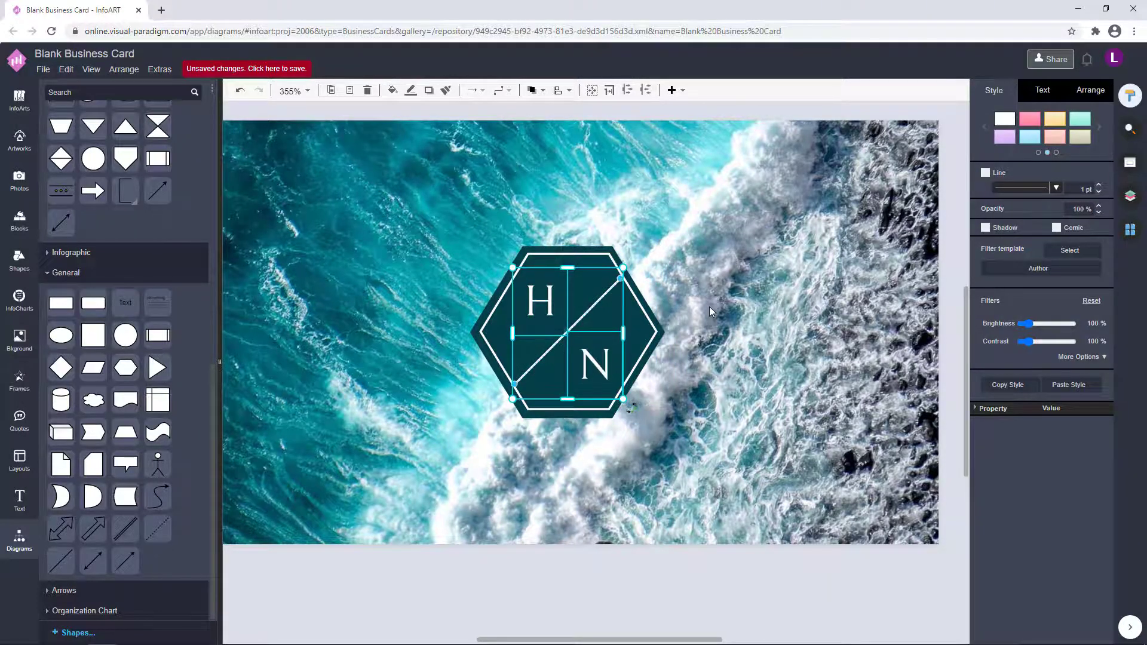
left_click(708, 306)
left_click(545, 303)
left_click(595, 298, "shift")
left_click(591, 361, "shift")
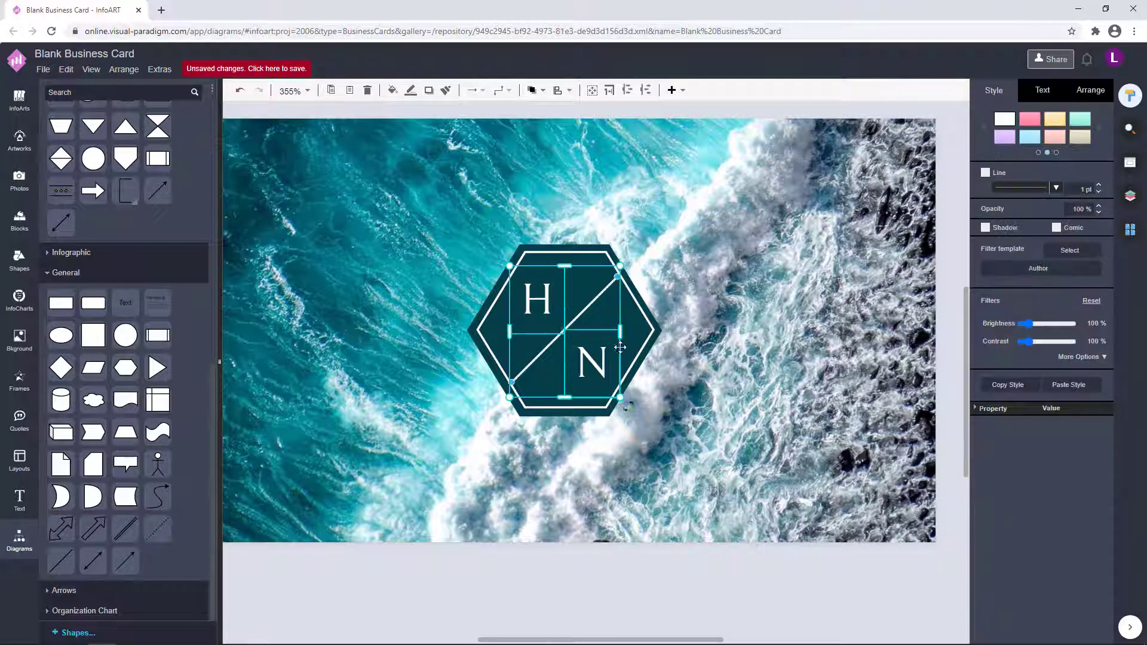
left_click(698, 317)
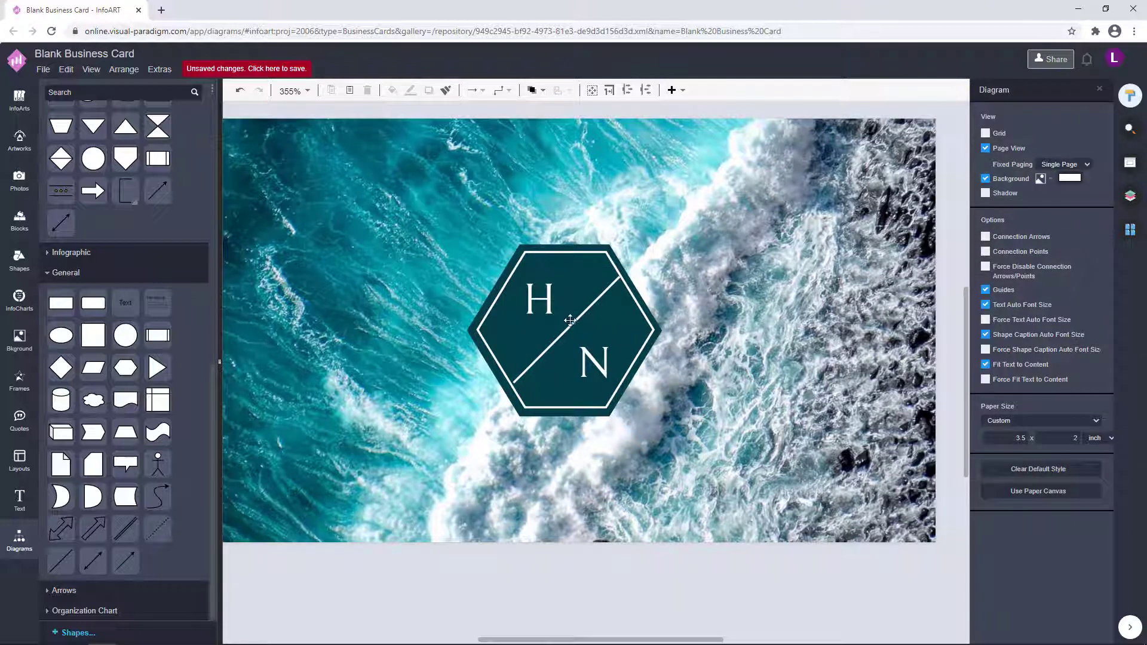
scroll(570, 320, "up", 1)
left_click(633, 292)
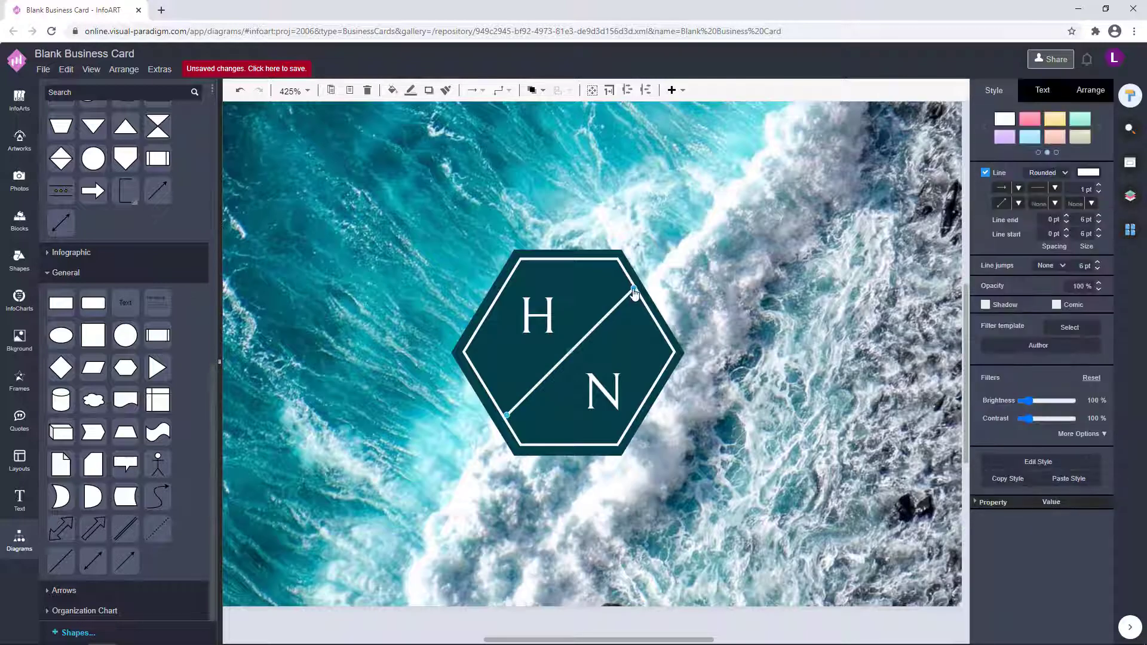
left_click(732, 267)
scroll(671, 327, "down", 3)
left_click(598, 335)
left_click(705, 315)
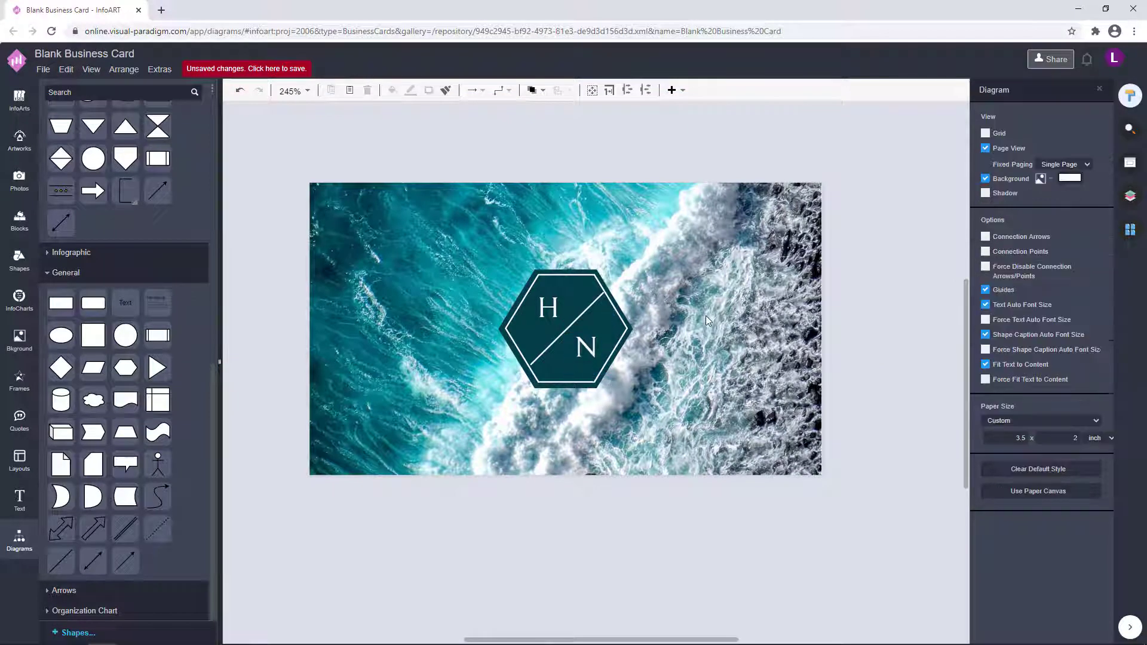
left_click(550, 309)
left_click(703, 287)
scroll(604, 322, "up", 2)
scroll(708, 363, "down", 1)
scroll(663, 365, "down", 1)
left_click(610, 364)
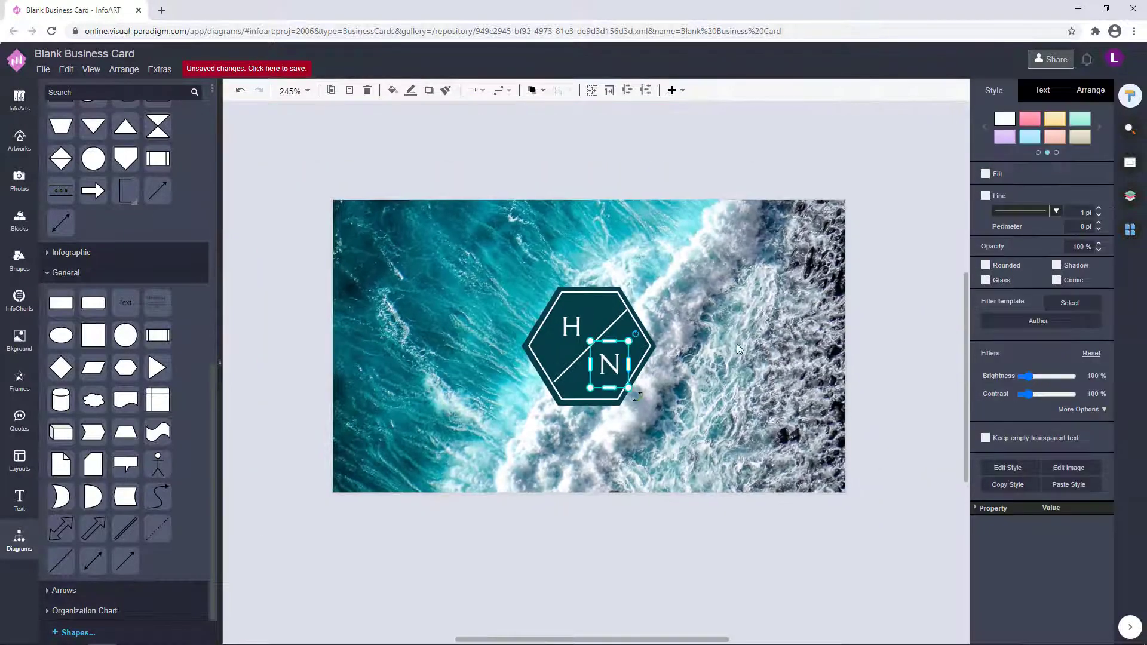
Switch the H/N letter group from Bellefair to the Be Vietnam font.
left_click(739, 349)
scroll(670, 355, "up", 1)
left_click(636, 338)
left_click(1043, 89)
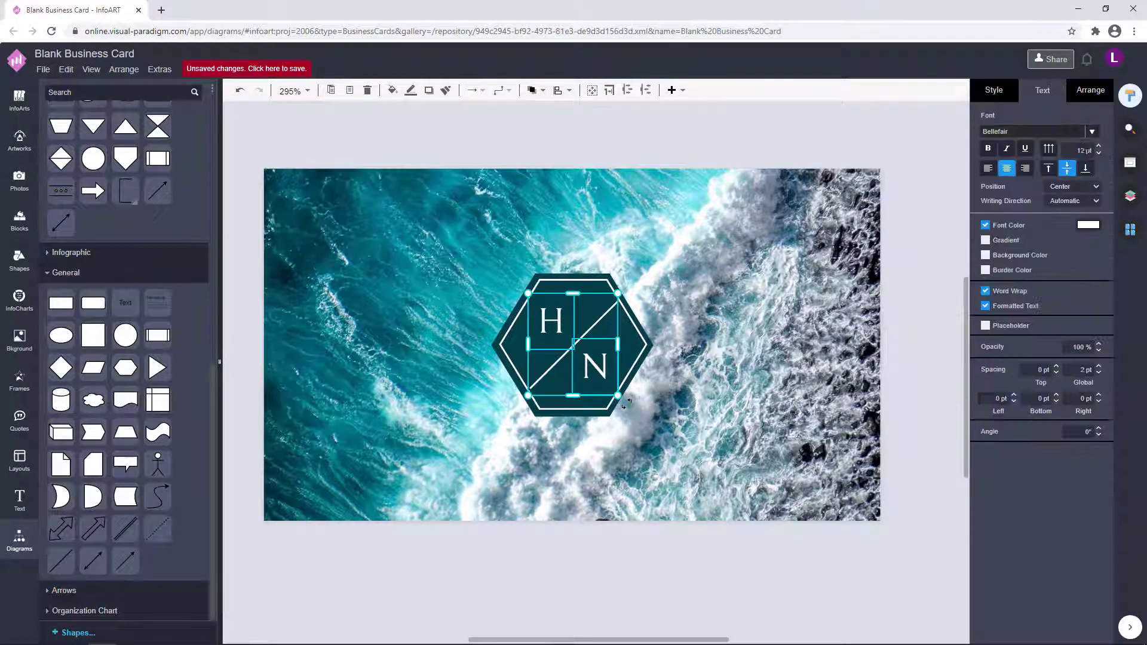
left_click(1092, 131)
scroll(1021, 234, "down", 5)
scroll(1021, 234, "down", 15)
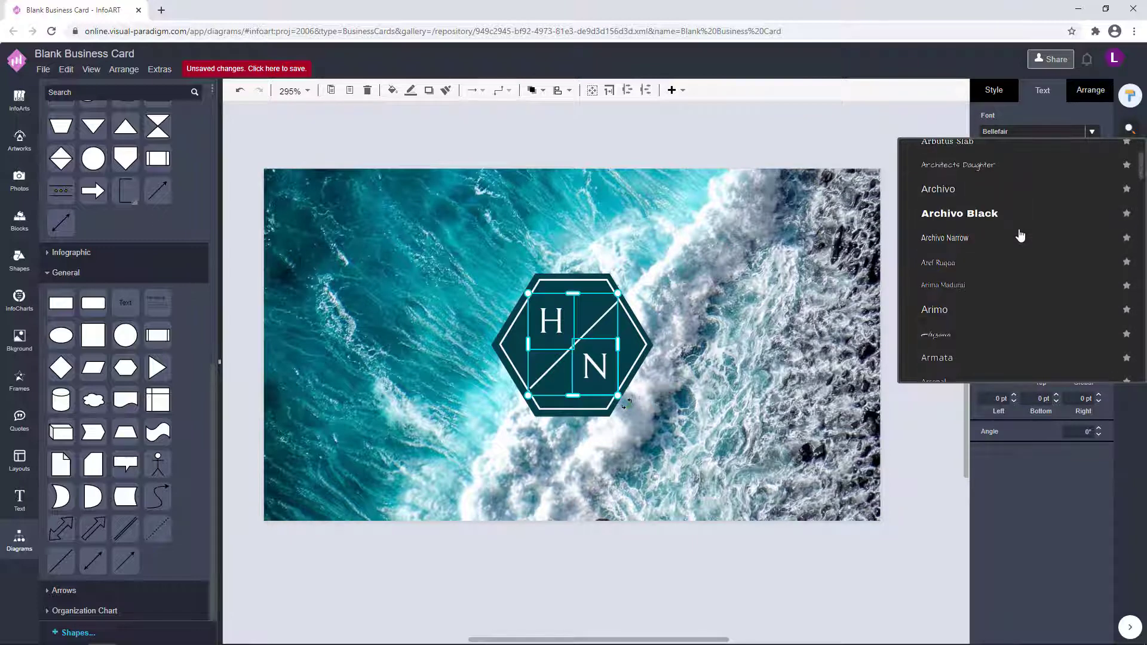
scroll(1020, 234, "down", 8)
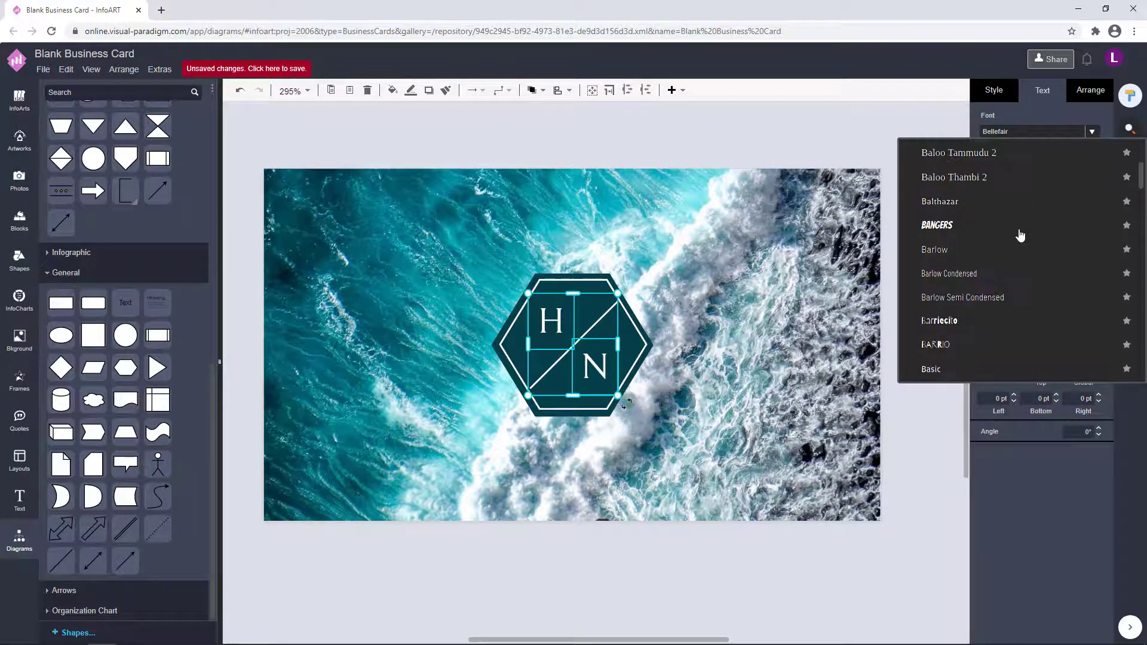
left_click(983, 272)
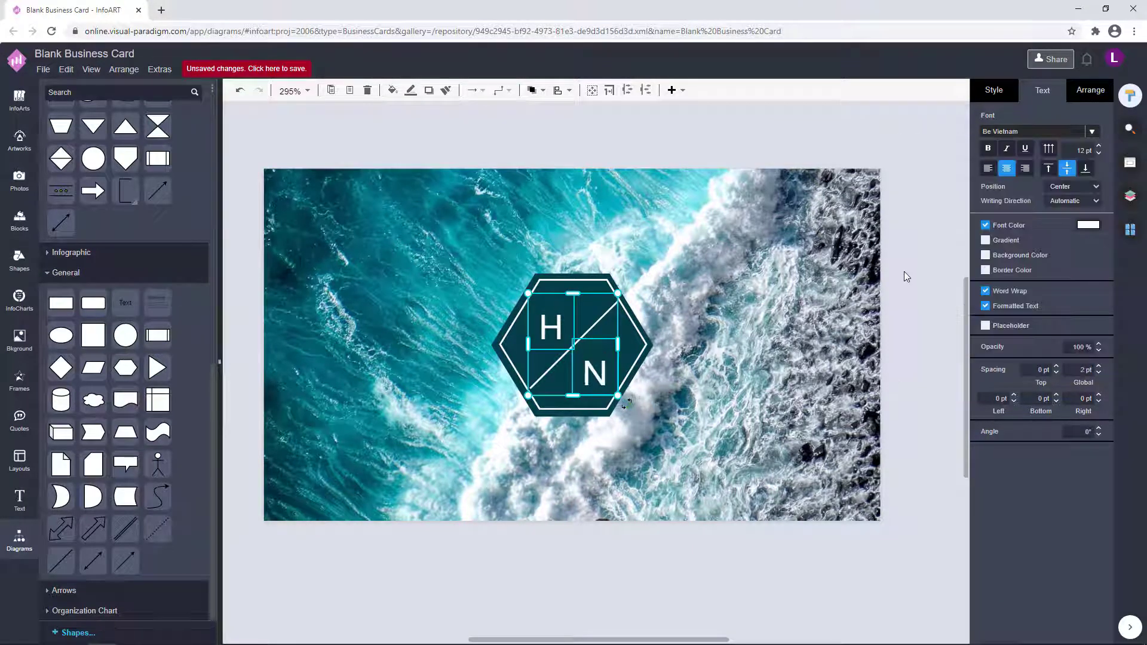
left_click(904, 276)
scroll(719, 317, "down", 2)
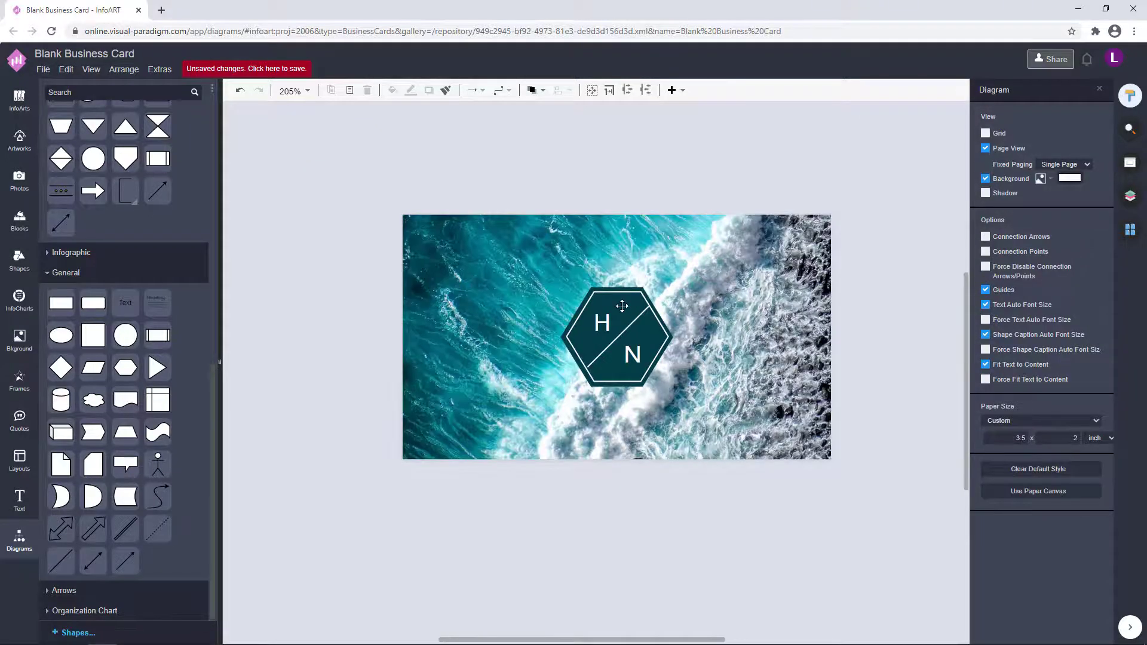
scroll(676, 265, "up", 6)
left_click(675, 265)
Move the logo group up slightly and nudge the H, line and N left and down.
left_click_drag(676, 264, 654, 283)
left_click(555, 360)
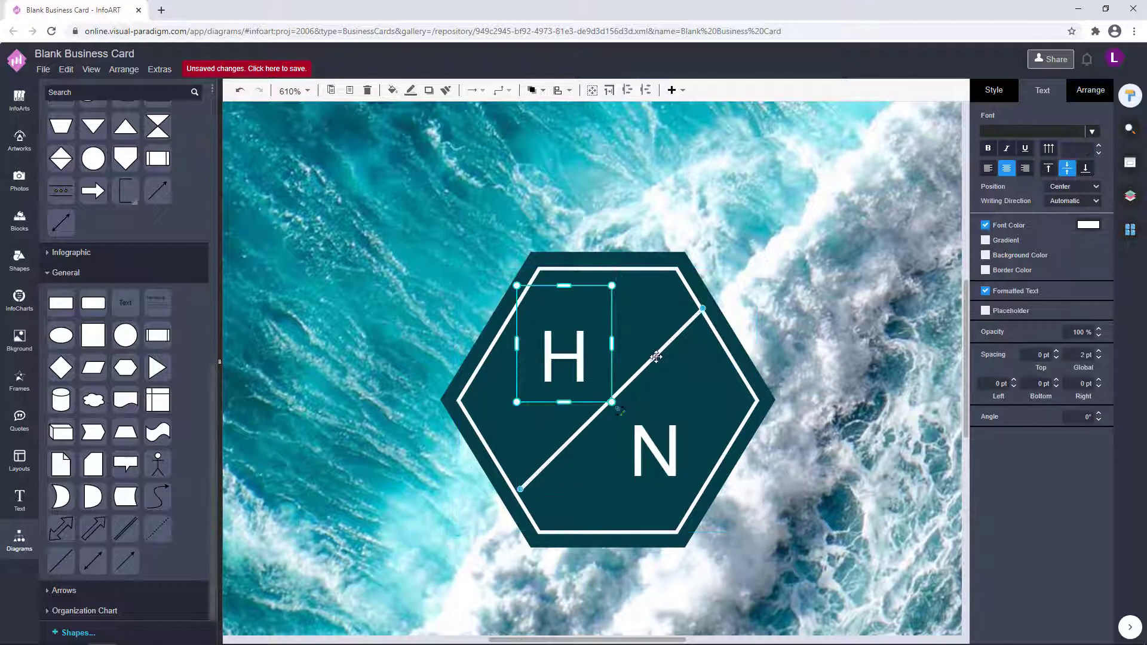
left_click(655, 357, "shift")
left_click(659, 441, "shift")
key("Left")
key("Down")
left_click(828, 321)
Resize the white hexagon outline slightly and re-centre it within the dark hexagon.
left_click(703, 321)
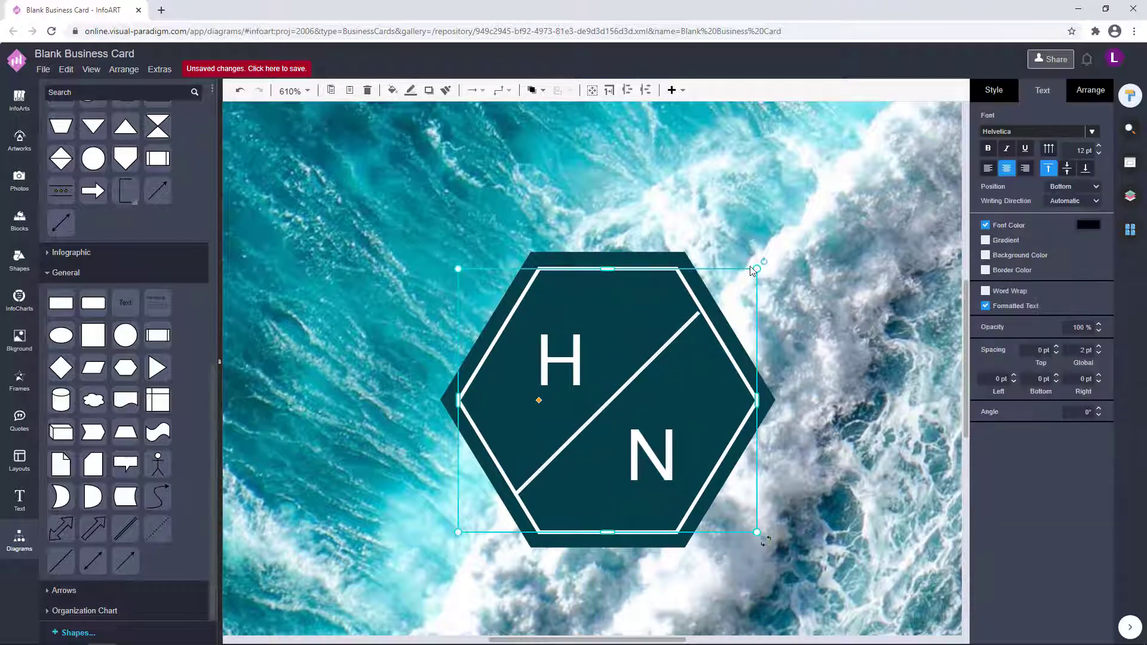
left_click_drag(758, 271, 755, 273)
left_click_drag(636, 321, 637, 320)
left_click(736, 288)
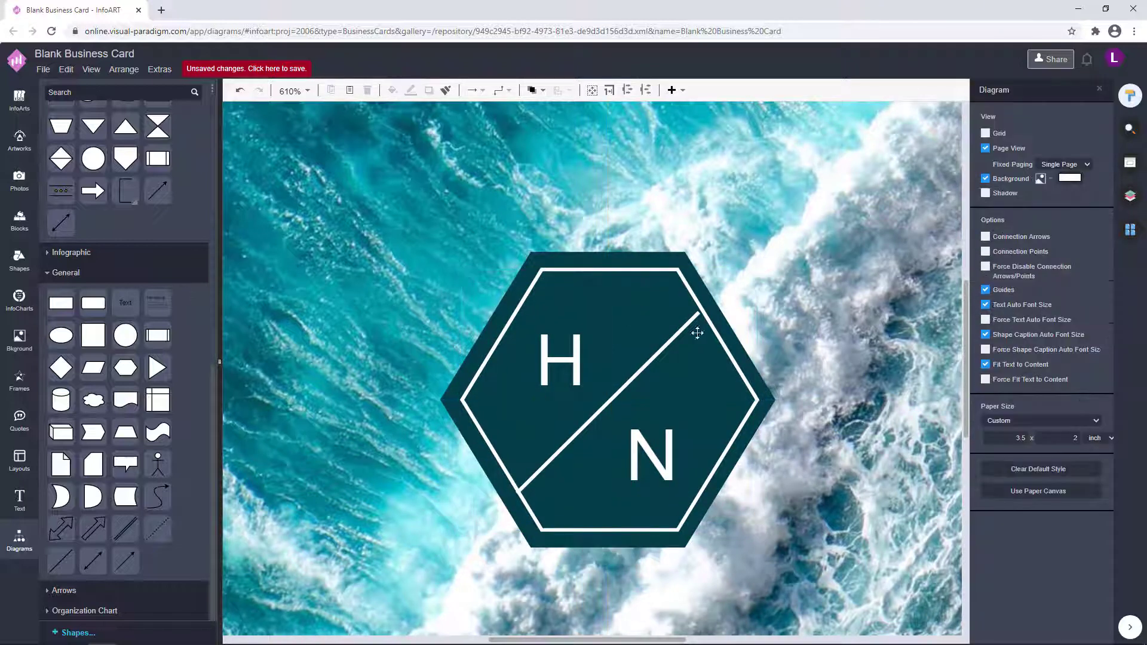
left_click(683, 329)
left_click(580, 371, "shift")
left_click(828, 362)
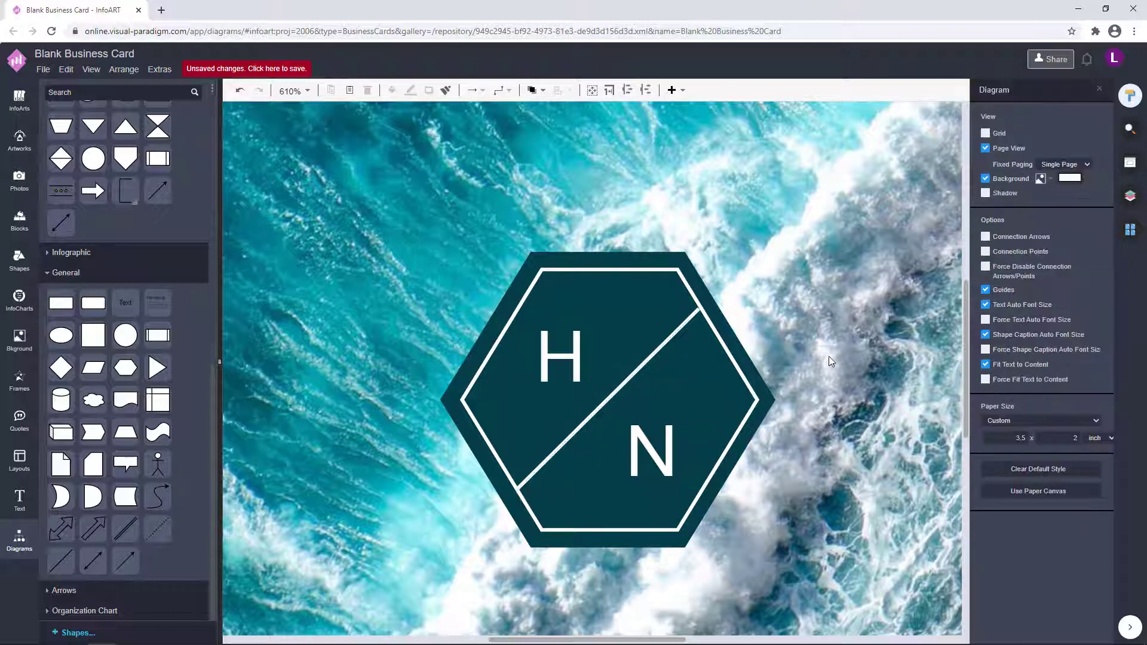
scroll(866, 417, "down", 3)
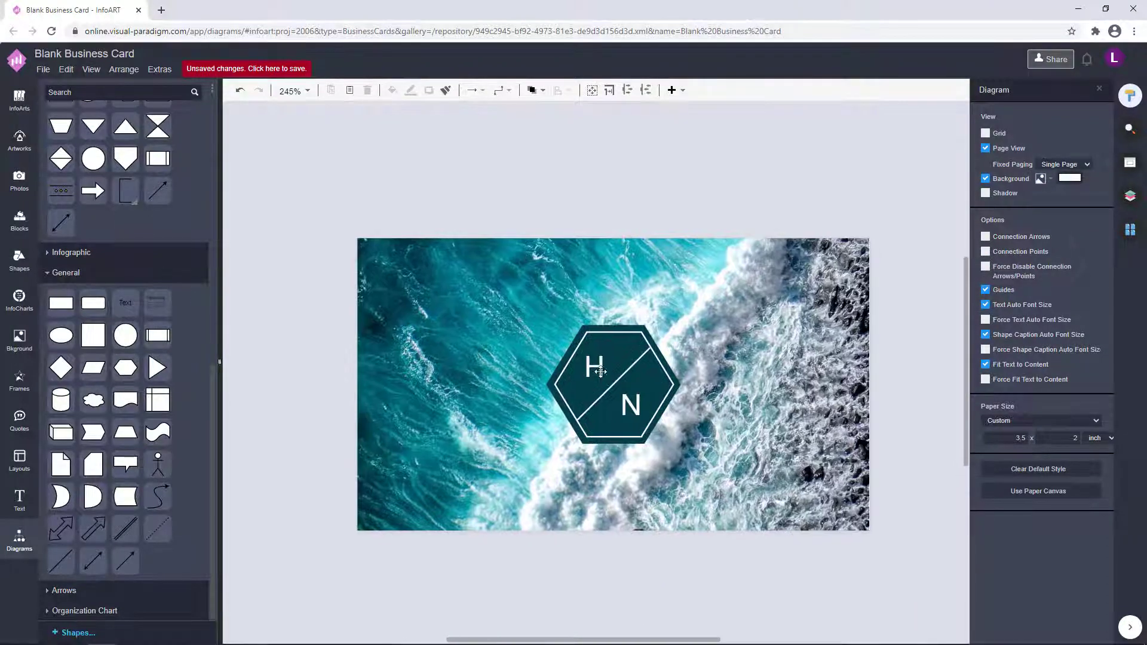
Nudge the H and N letters individually with arrow keys to realign them in the hexagon.
left_click(597, 362)
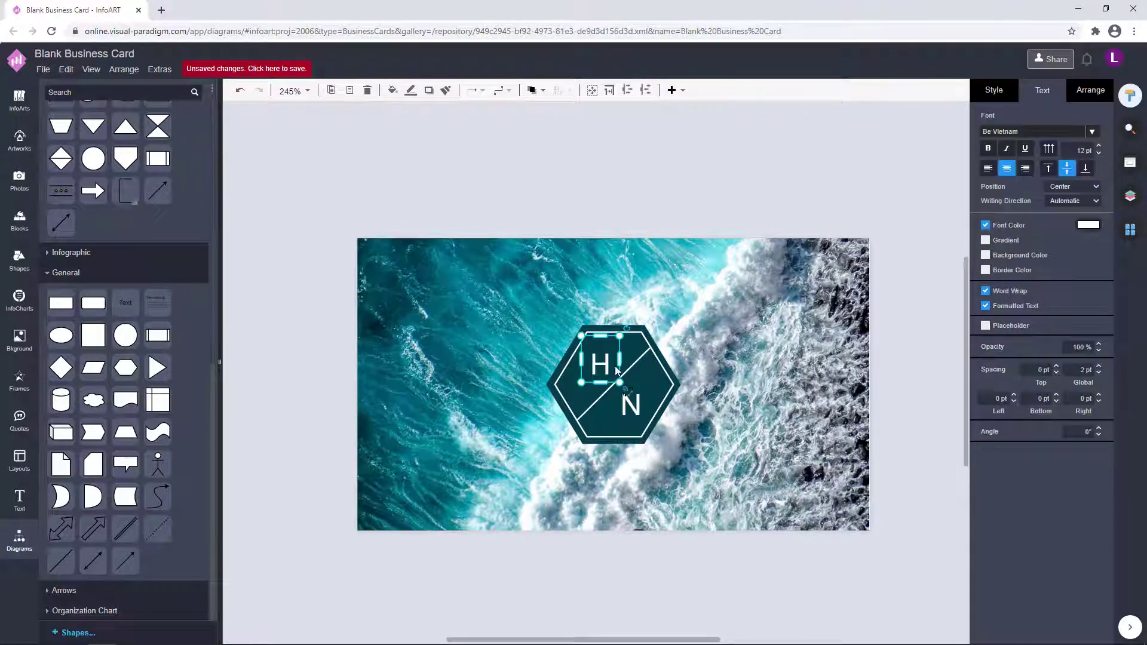
left_click(732, 330)
left_click(600, 363)
key("Left")
key("Up")
left_click(685, 356)
left_click(633, 402)
key("Right")
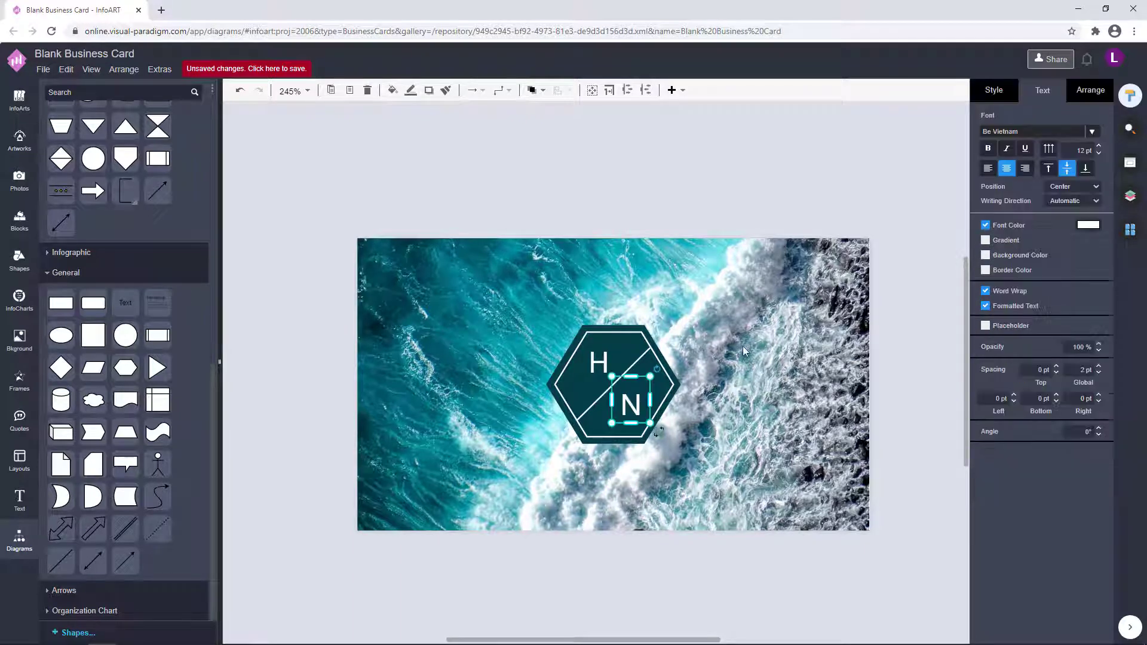
left_click(725, 338)
left_click(599, 365)
key("Down")
left_click(705, 338)
left_click(638, 397)
key("Up")
left_click(705, 340)
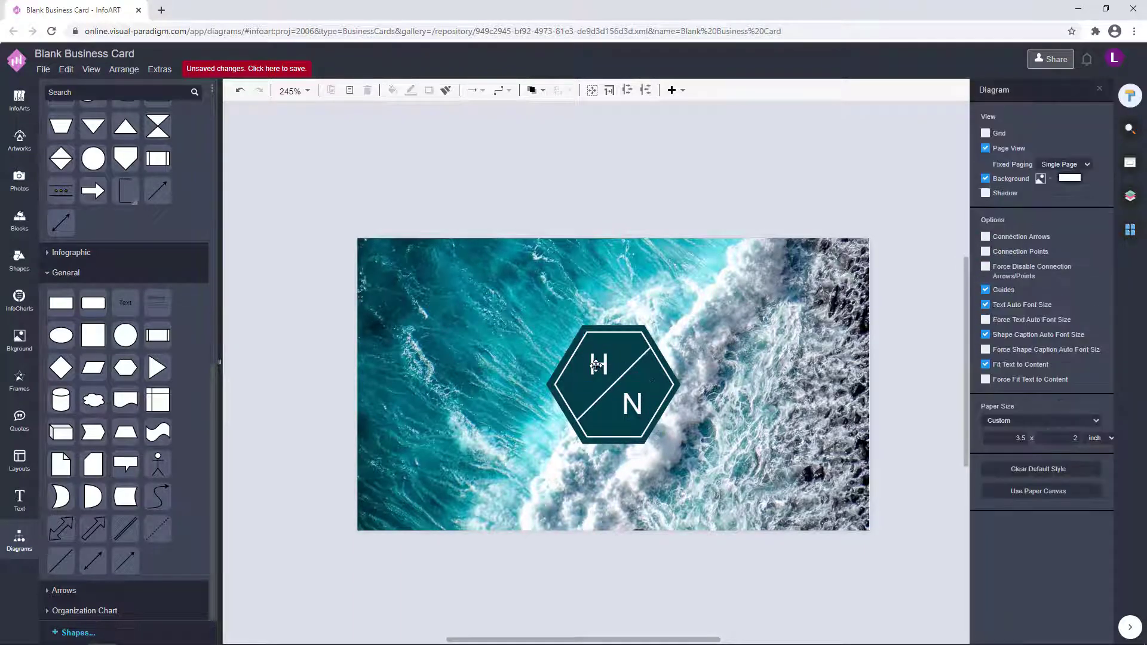
Change the H and N letters to the Arsenal font.
left_click(600, 364)
left_click(636, 398, "shift")
left_click(1092, 132)
scroll(985, 292, "down", 20)
scroll(985, 293, "up", 15)
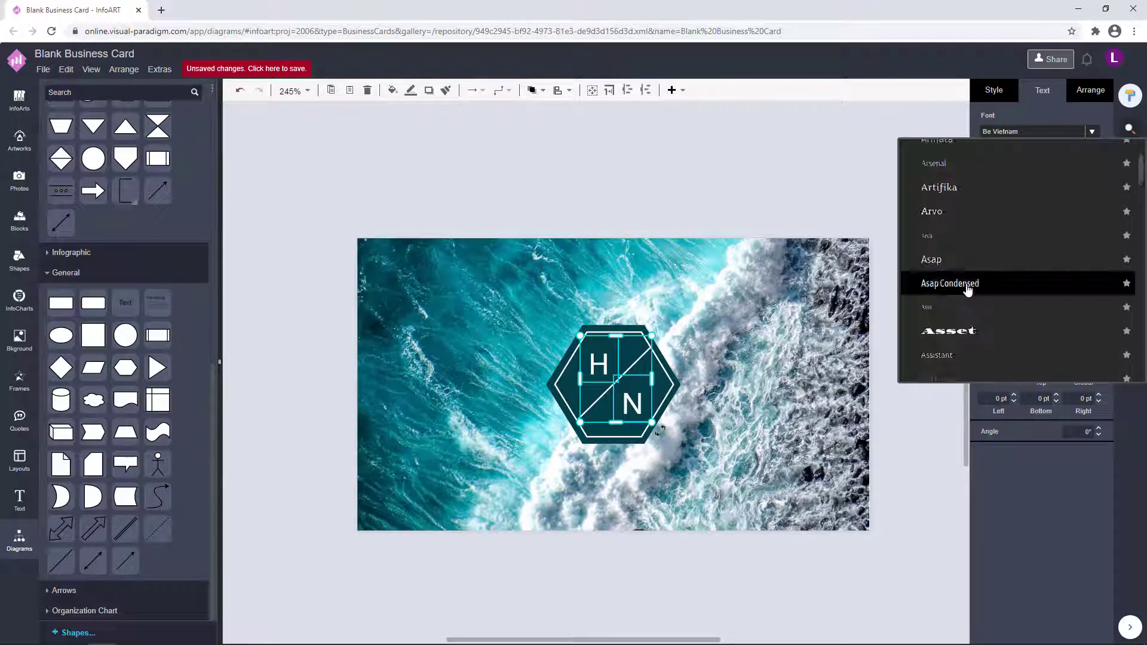
left_click(936, 168)
left_click(777, 325)
scroll(617, 407, "up", 1)
left_click(601, 357)
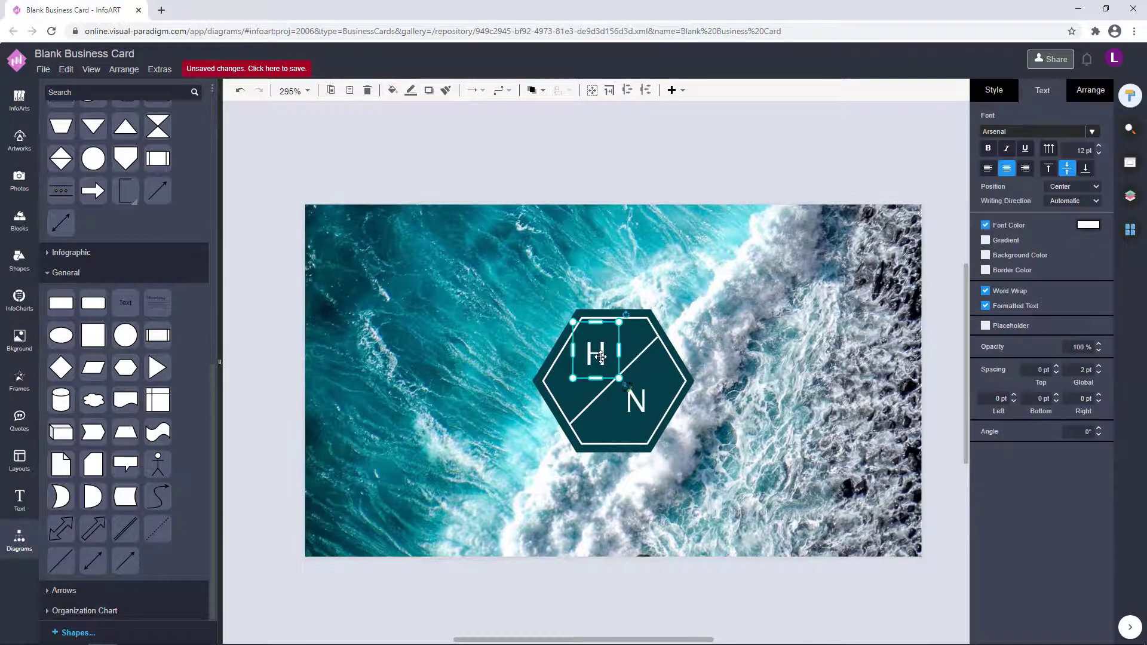
left_click(827, 171)
left_click(638, 409)
left_click(793, 163)
scroll(721, 328, "down", 2)
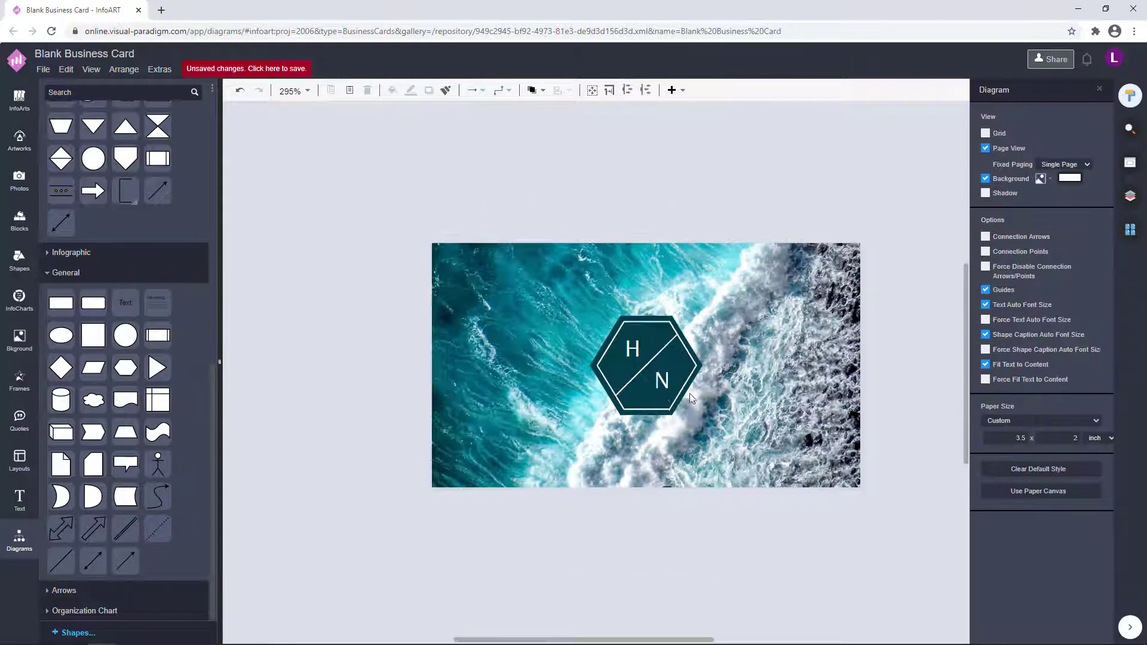
scroll(690, 394, "up", 4)
scroll(862, 422, "down", 1)
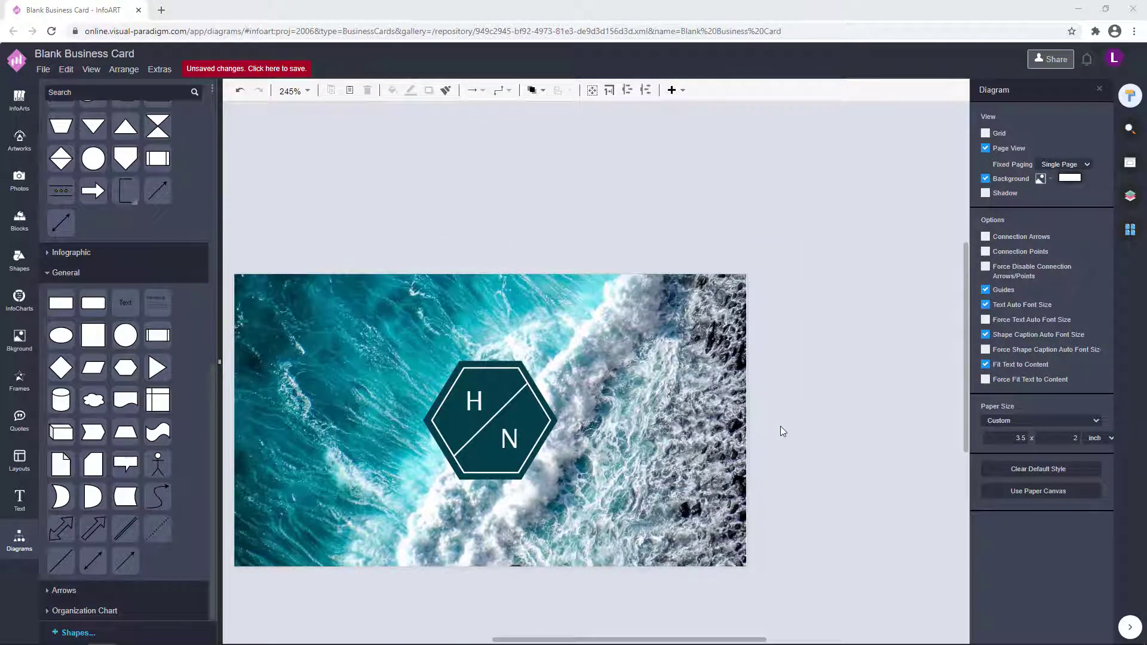
Try enlarging the whole hexagon logo, undo it to keep the original size, and show the page list.
left_click_drag(781, 426, 862, 355)
left_click_drag(896, 462, 433, 200)
left_click_drag(640, 401, 654, 413)
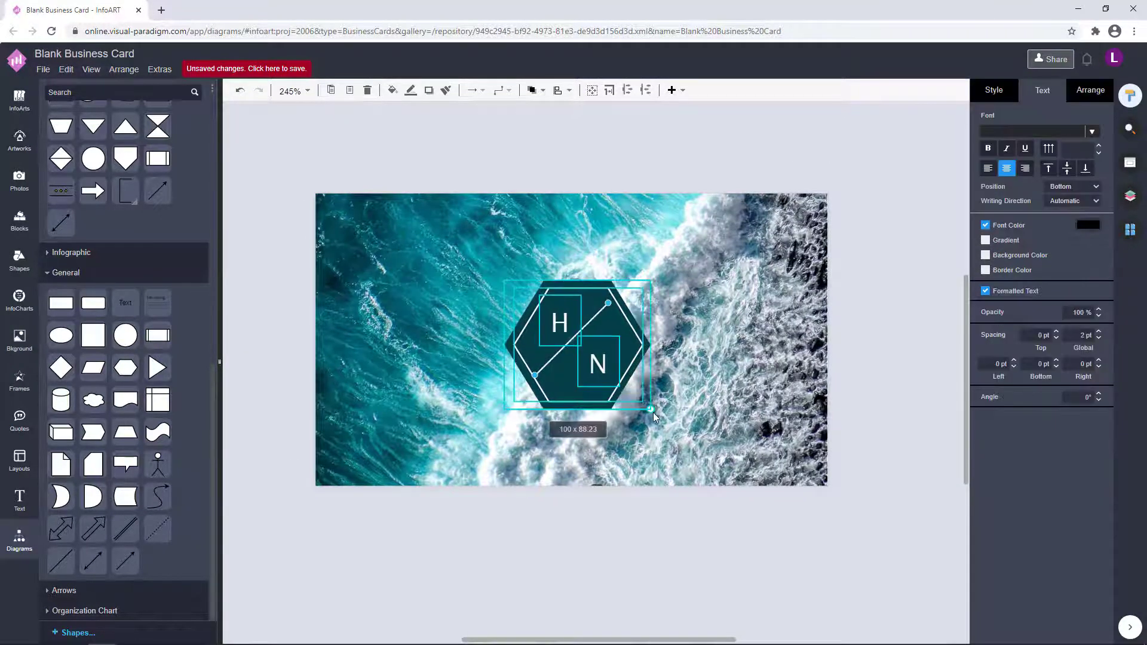
left_click_drag(591, 345, 586, 340)
left_click(761, 315)
key("ctrl+z")
key("ctrl+z")
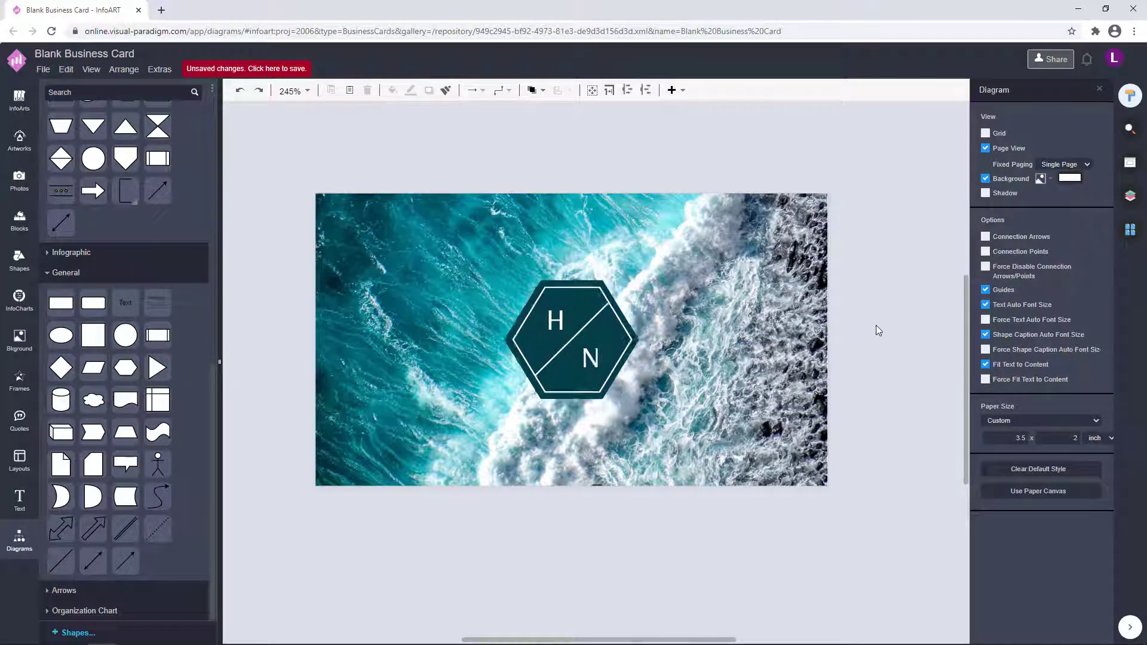
left_click(630, 358)
left_click(866, 309)
left_click(1130, 229)
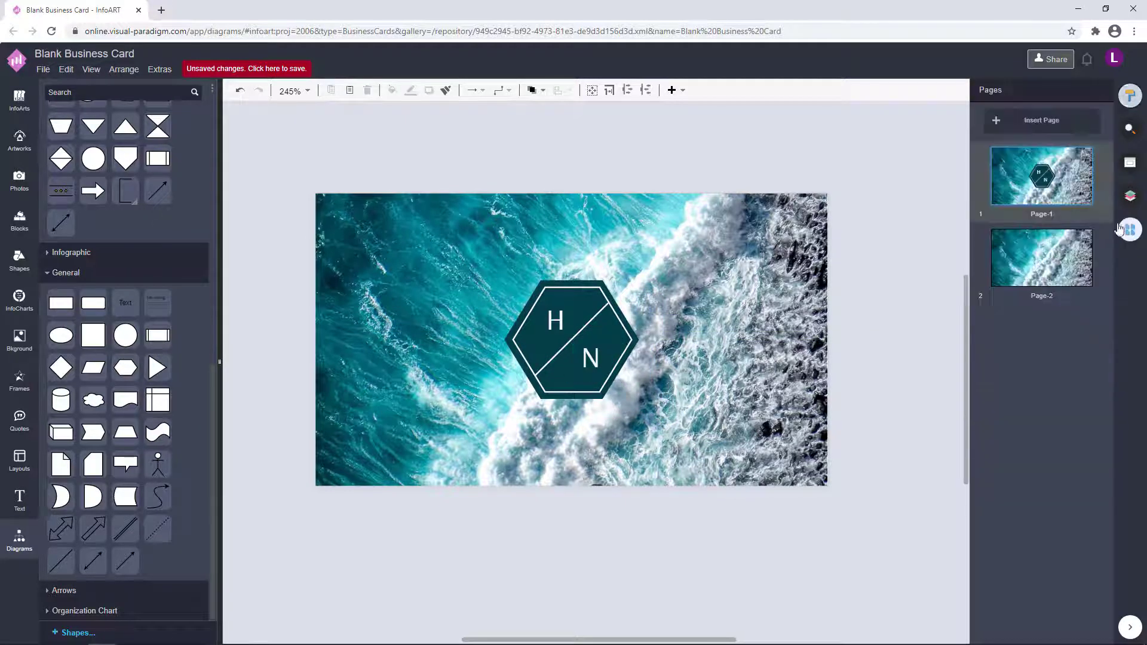
Hide the Background layer on Page-2.
left_click(1041, 257)
left_click(1134, 195)
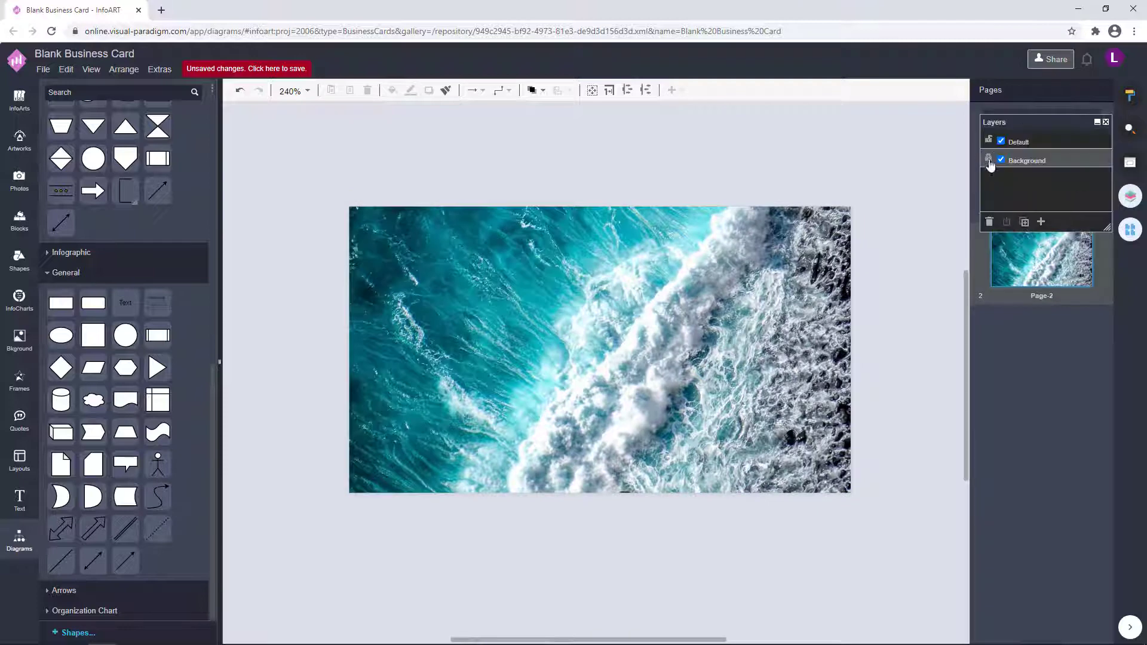
left_click(1001, 159)
left_click(1098, 123)
left_click_drag(1040, 124, 907, 126)
left_click(1045, 171)
left_click(1046, 257)
Set Page-2's page background colour to dark teal.
left_click(1130, 94)
left_click(1070, 177)
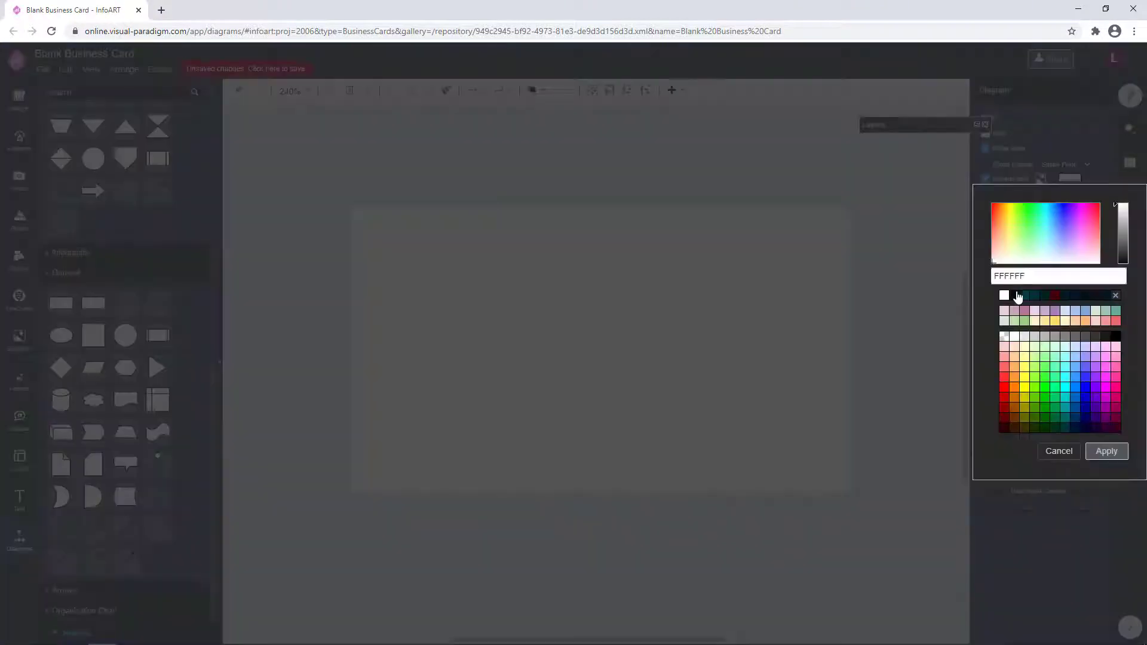
left_click(1018, 299)
left_click(1106, 452)
left_click(1130, 229)
left_click(1042, 177)
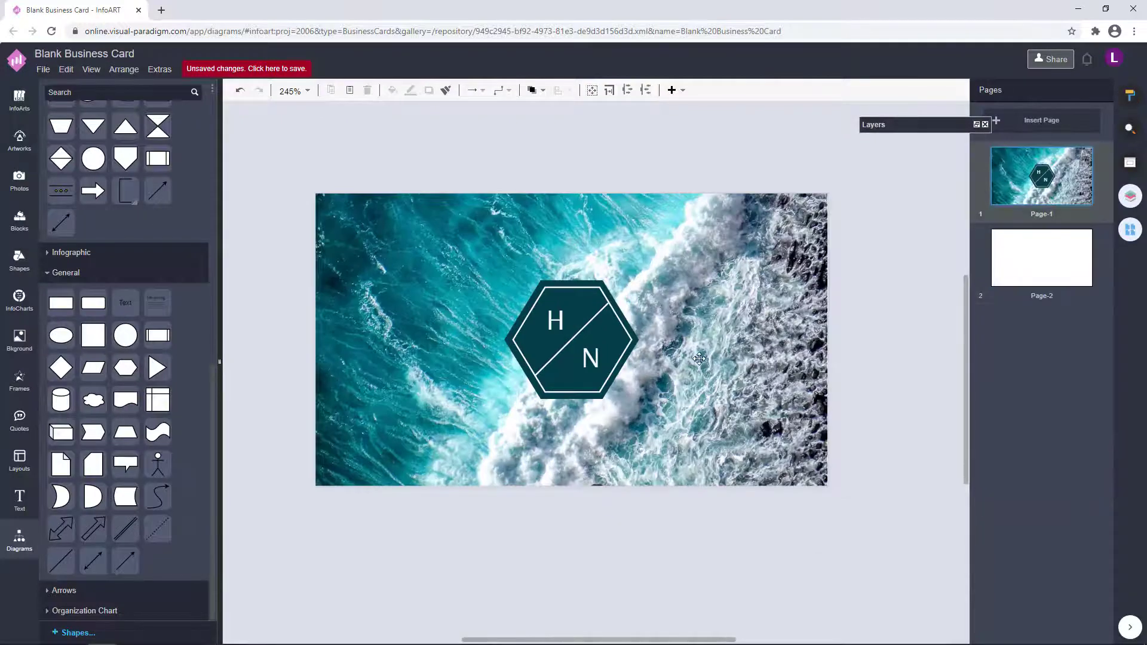
left_click(1043, 258)
Lay an ocean-wave stock photo over Page-2 as its backdrop and select it.
left_click(19, 179)
left_click_drag(163, 335, 425, 258)
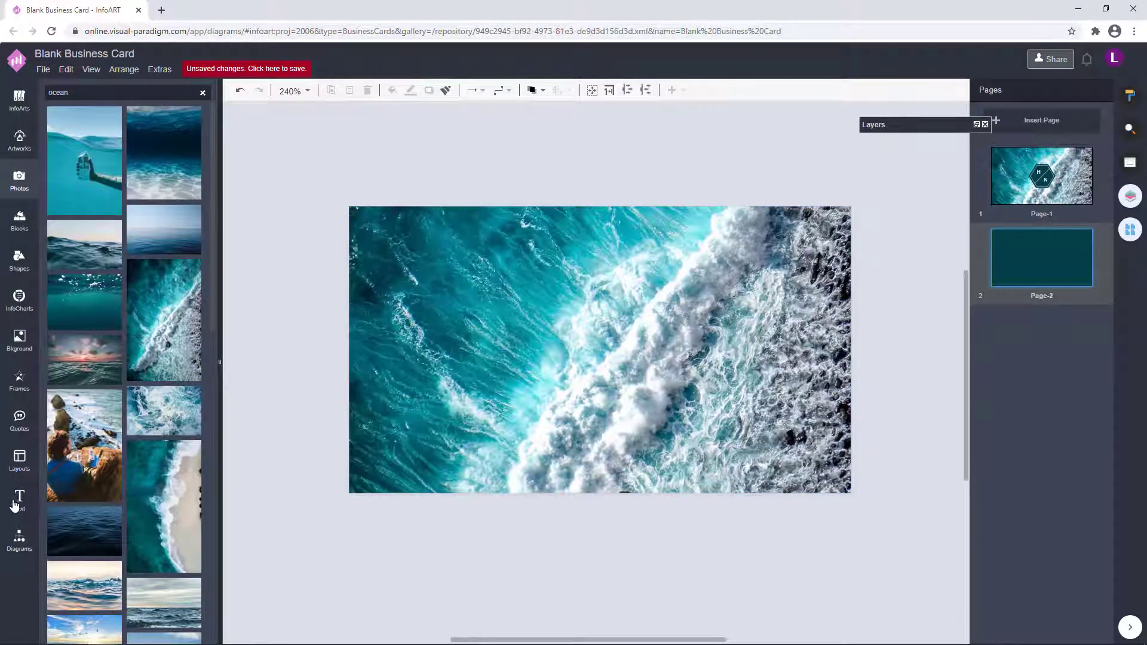
left_click(978, 125)
left_click(945, 163)
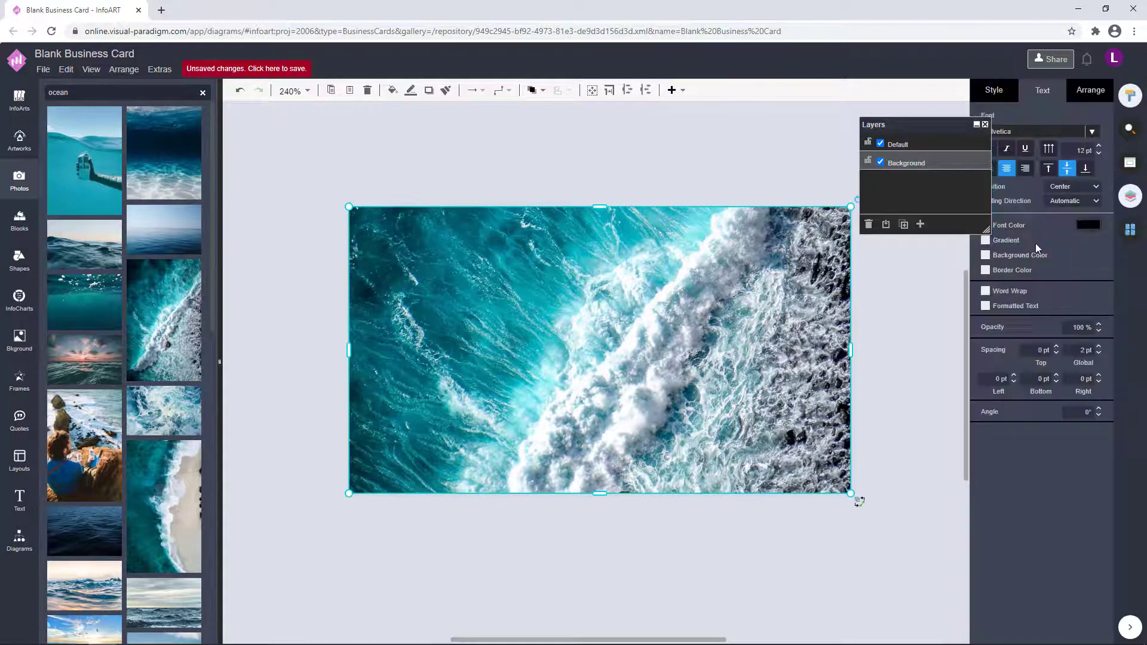
Apply 30% opacity to the ocean photo, then copy the H/N logo from Page-1.
key("Return")
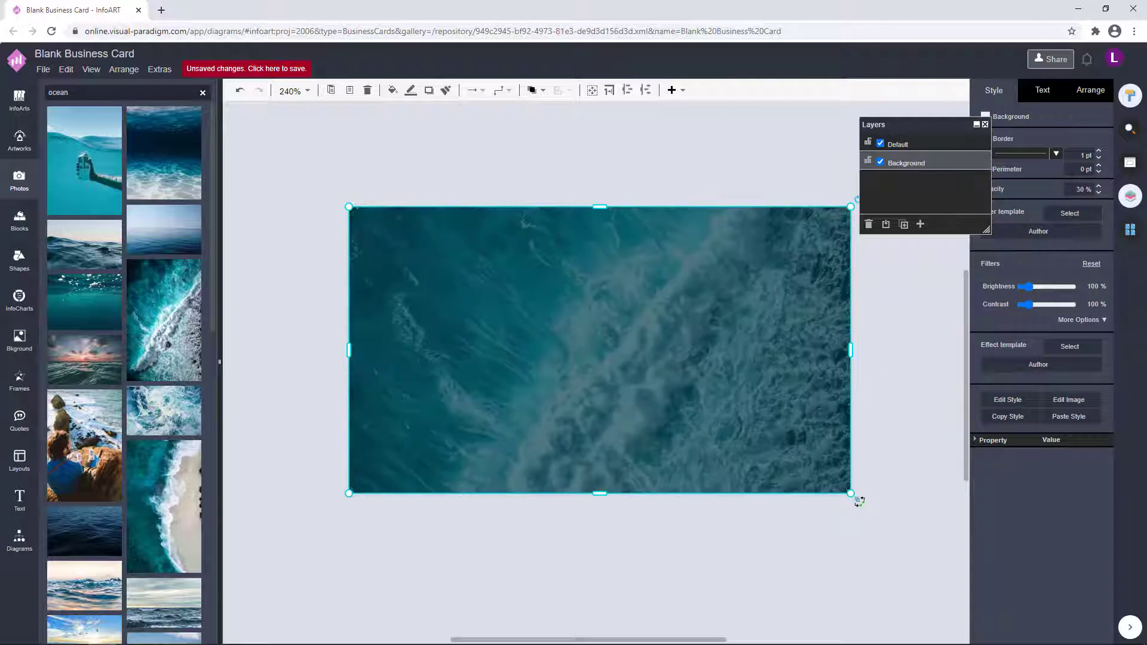
left_click(891, 393)
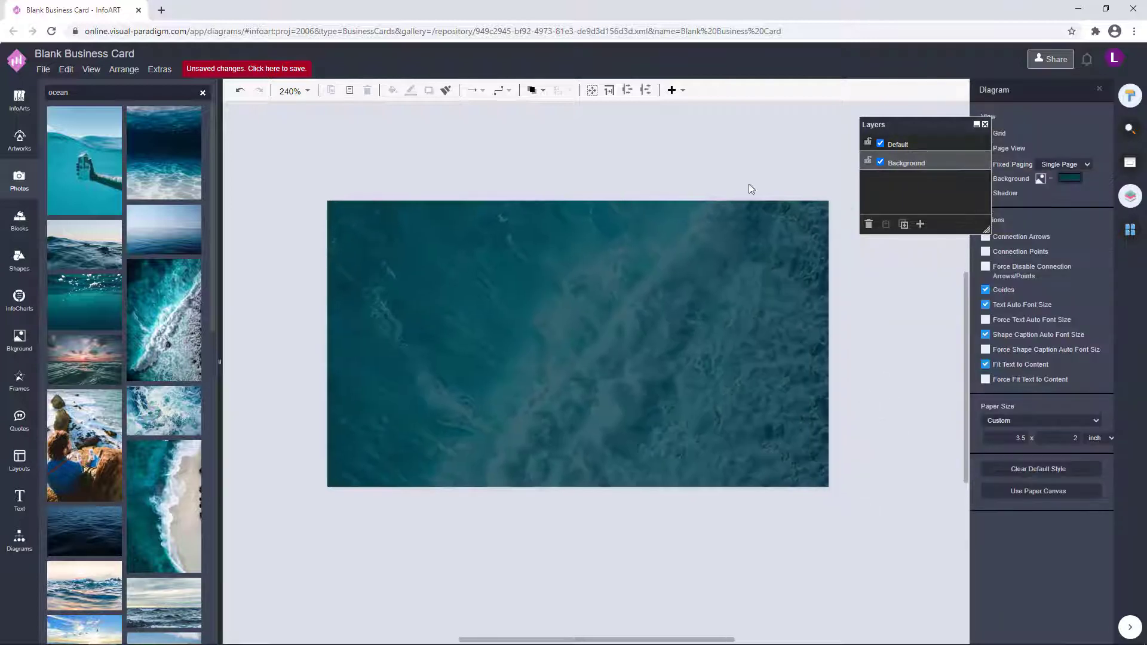
left_click(1084, 165)
left_click_drag(891, 477, 412, 222)
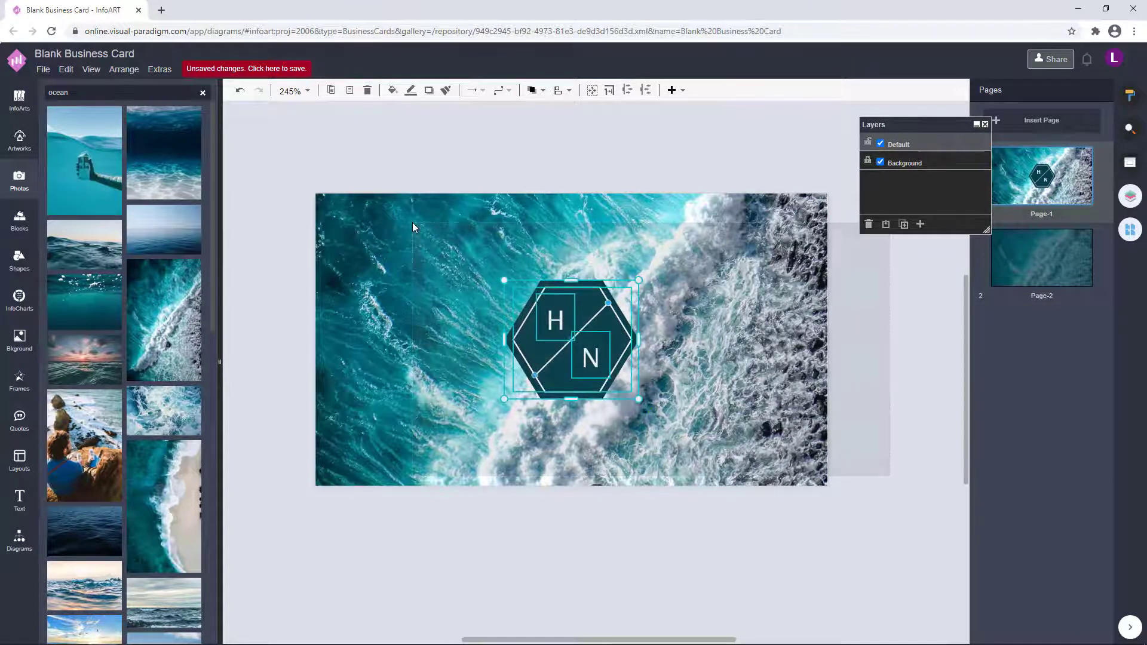
key("ctrl+c")
Paste the logo onto Page-2 and place it on the card's left side.
left_click(1042, 258)
key("ctrl+v")
left_click_drag(847, 434, 223, 352)
left_click_drag(702, 319, 695, 320)
left_click(445, 443)
left_click(547, 353)
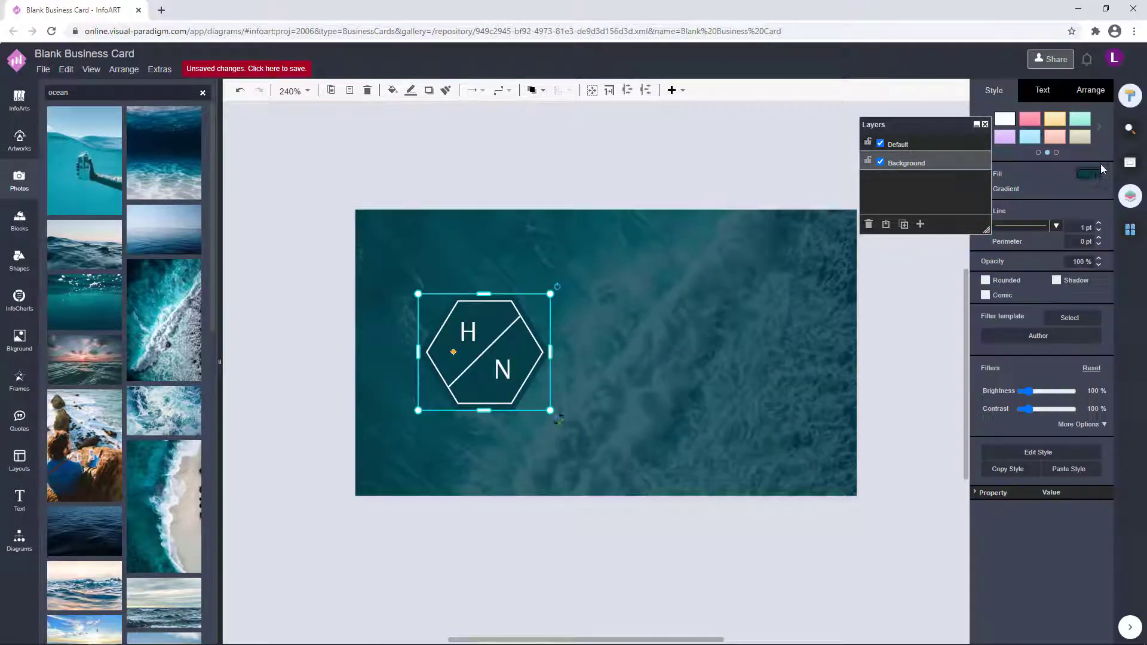
Fill the back-side hexagon white and colour its H/N letters dark teal.
left_click(1100, 164)
left_click(1117, 449)
left_click_drag(699, 511, 340, 263)
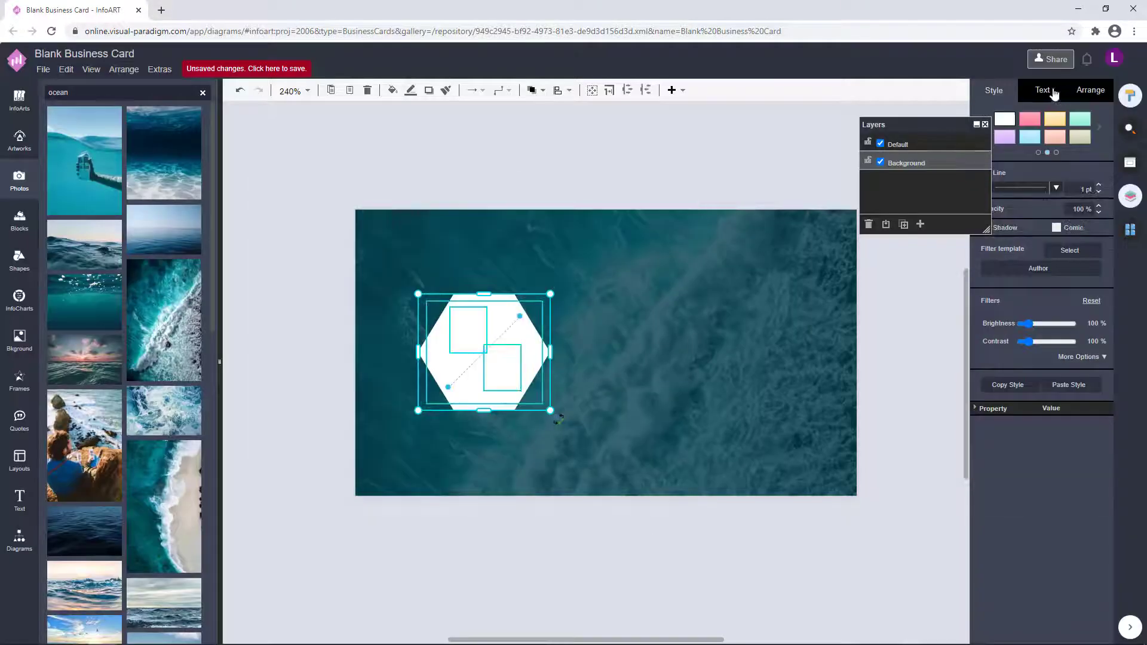
left_click(1054, 92)
left_click(1090, 232)
left_click(1018, 342)
left_click(1110, 500)
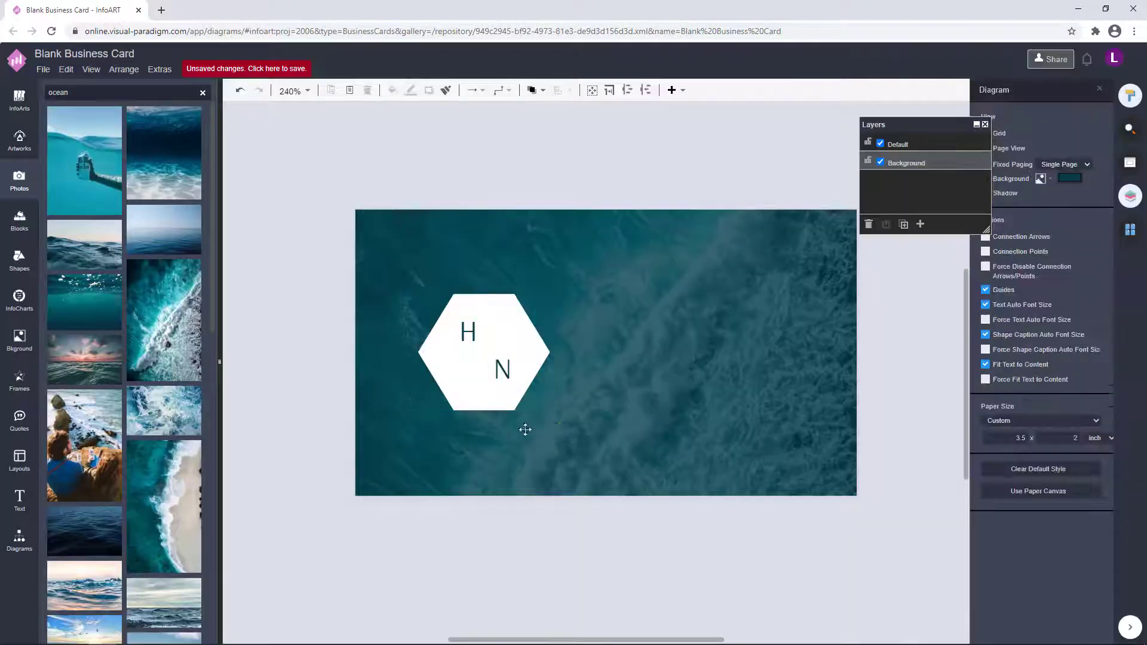
Give the logo and its inner hexagon a dark teal outline.
left_click(994, 93)
left_click(1089, 195)
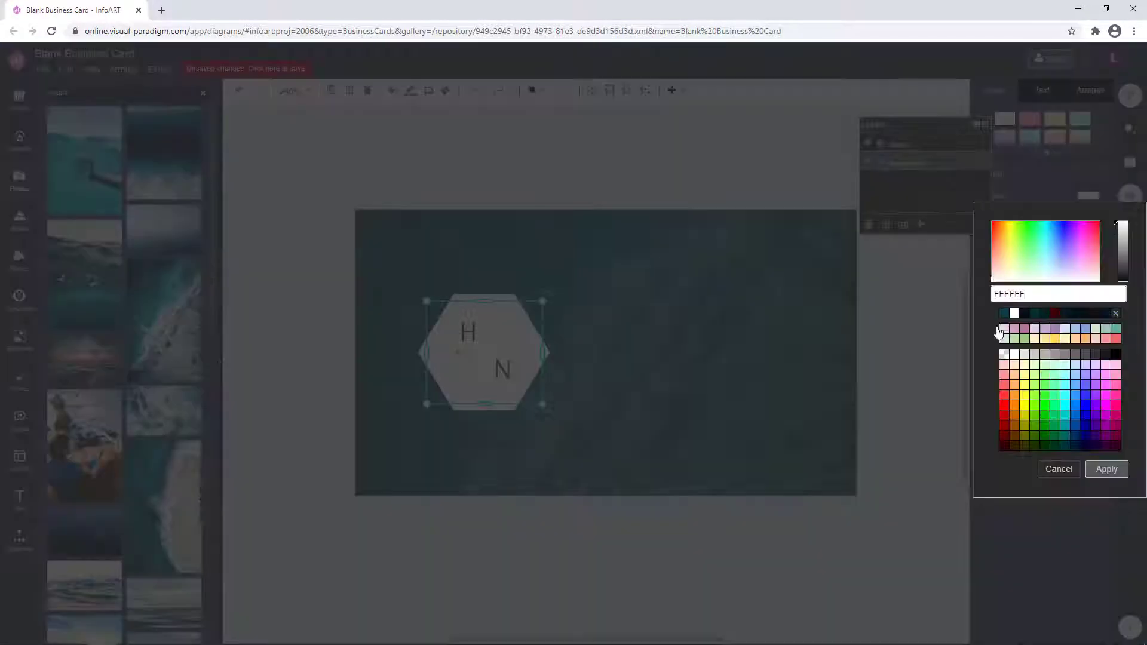
left_click(1007, 315)
left_click(1106, 470)
left_click(902, 430)
left_click(476, 356)
left_click(1089, 173)
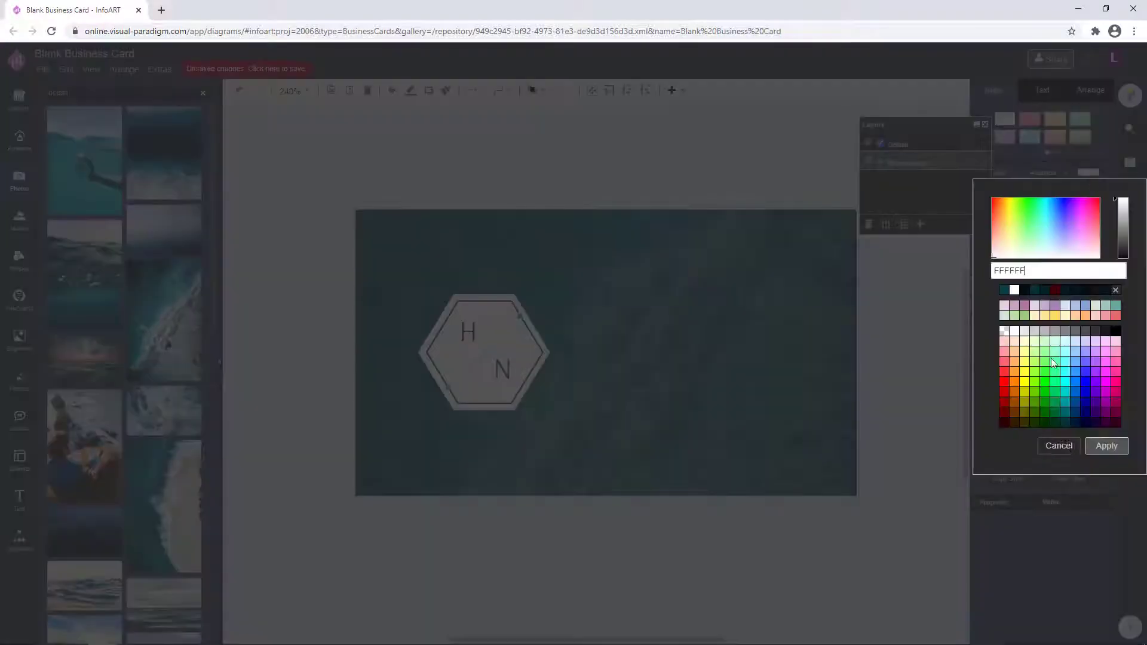
left_click(1006, 293)
left_click(1107, 446)
left_click(904, 384)
Shift the logo group right and make the separate H text white.
left_click_drag(651, 537, 313, 166)
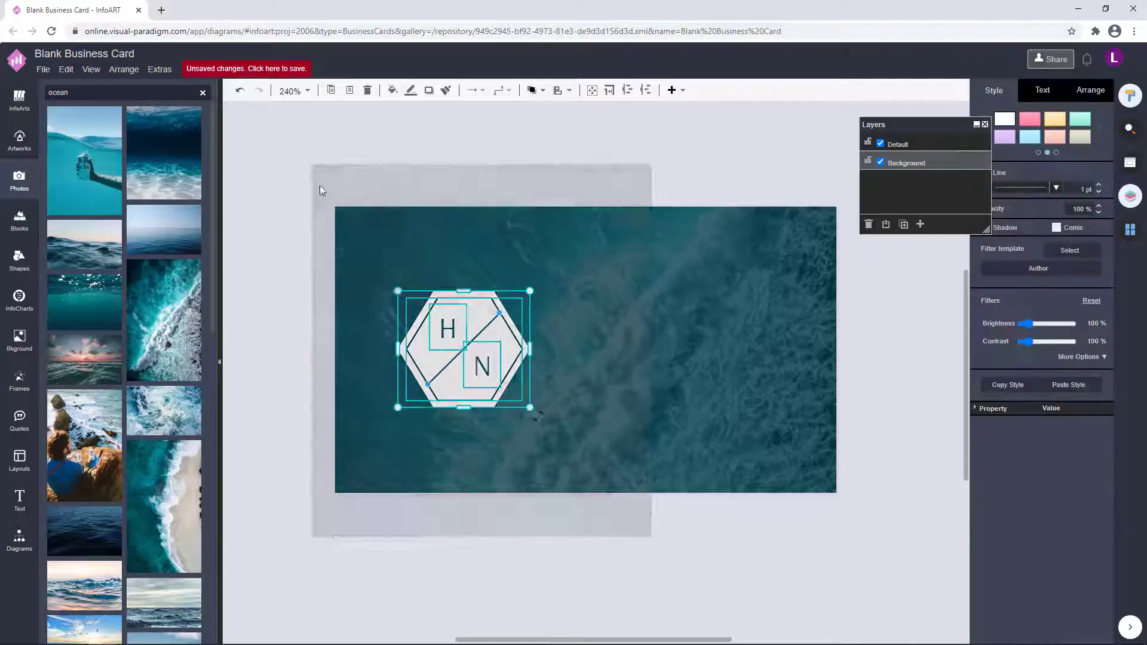
left_click_drag(472, 349, 568, 294)
left_click(649, 193)
left_click(1043, 89)
left_click(1093, 231)
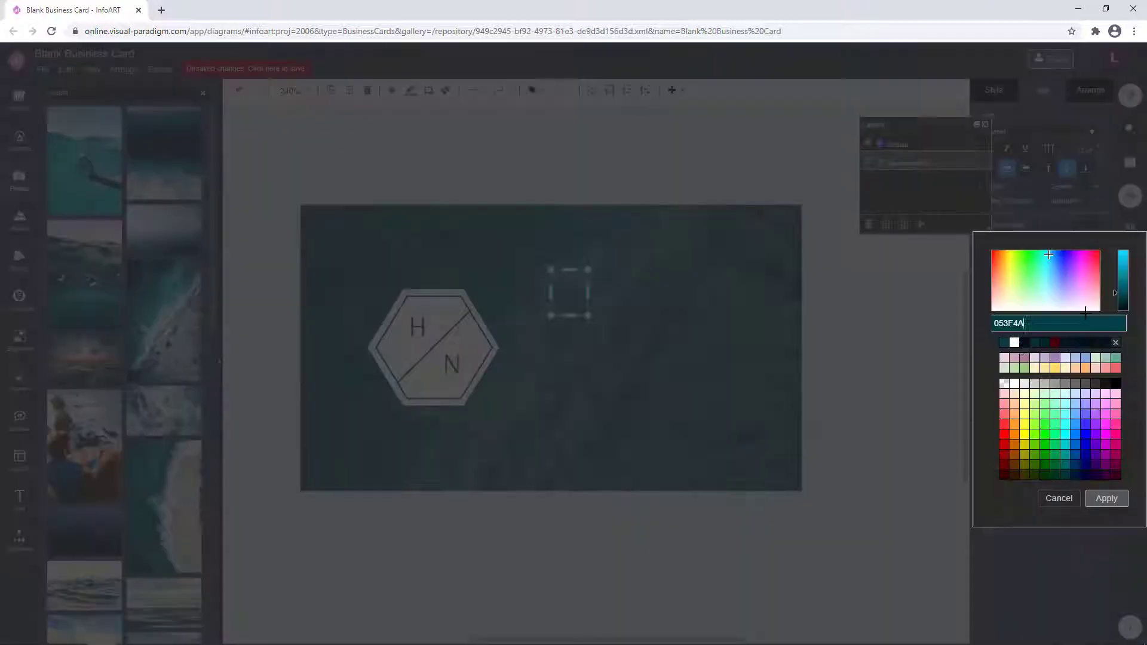
left_click(1107, 498)
left_click(850, 401)
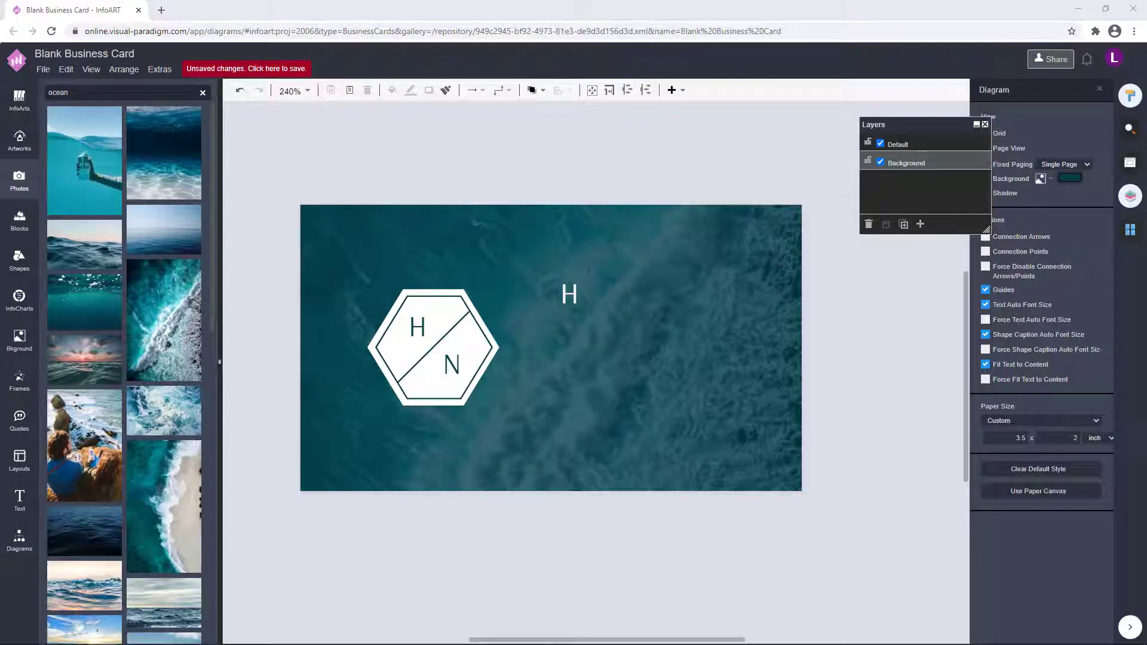
Replace the white H with the cardholder's full name on one line and place it beside the logo.
double_click(570, 293)
type("Hazel Nutt")
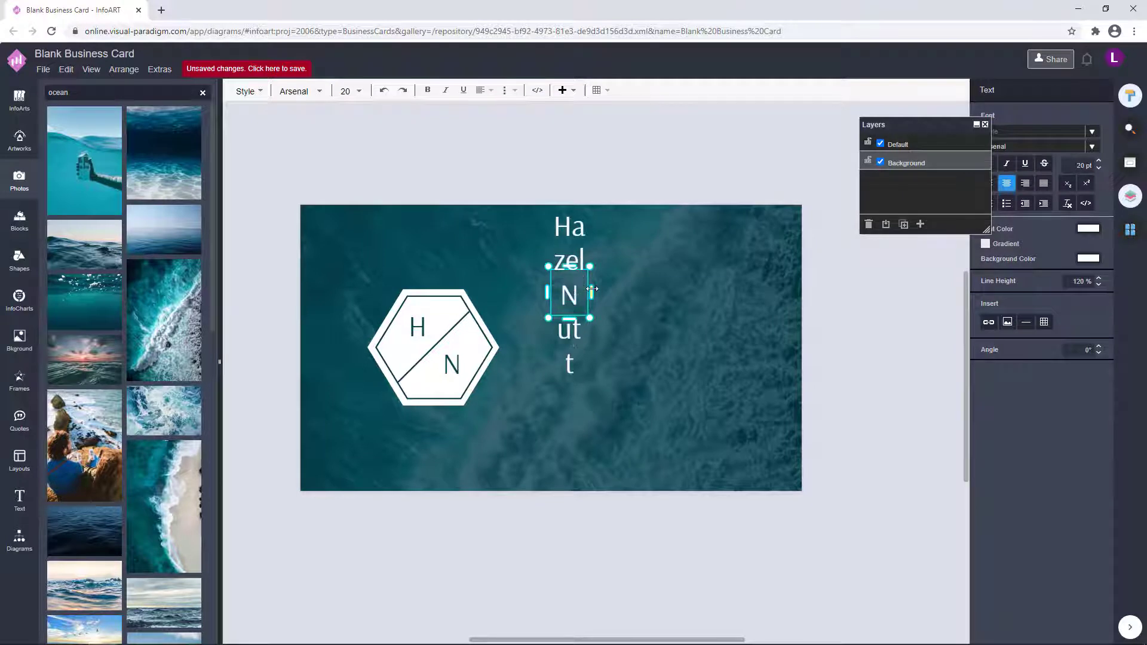
left_click_drag(591, 289, 750, 289)
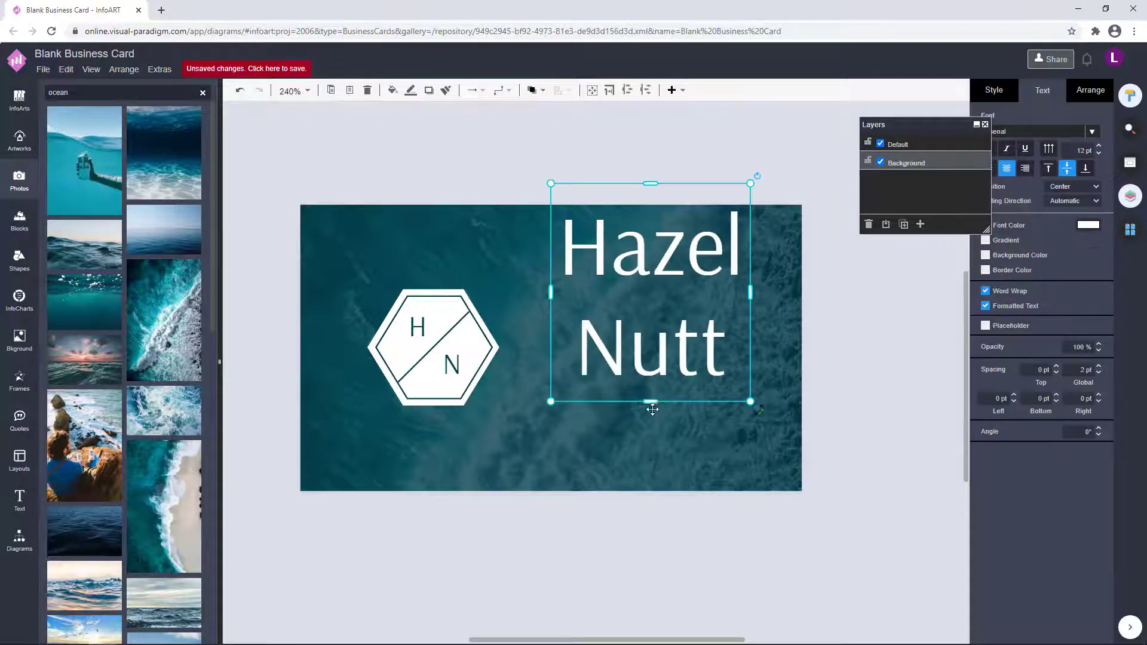
left_click_drag(666, 295, 646, 365)
Fill the copied box with phone, website, e-mail and address lines, correcting the postcode.
double_click(645, 365)
type("+123 456 789 000")
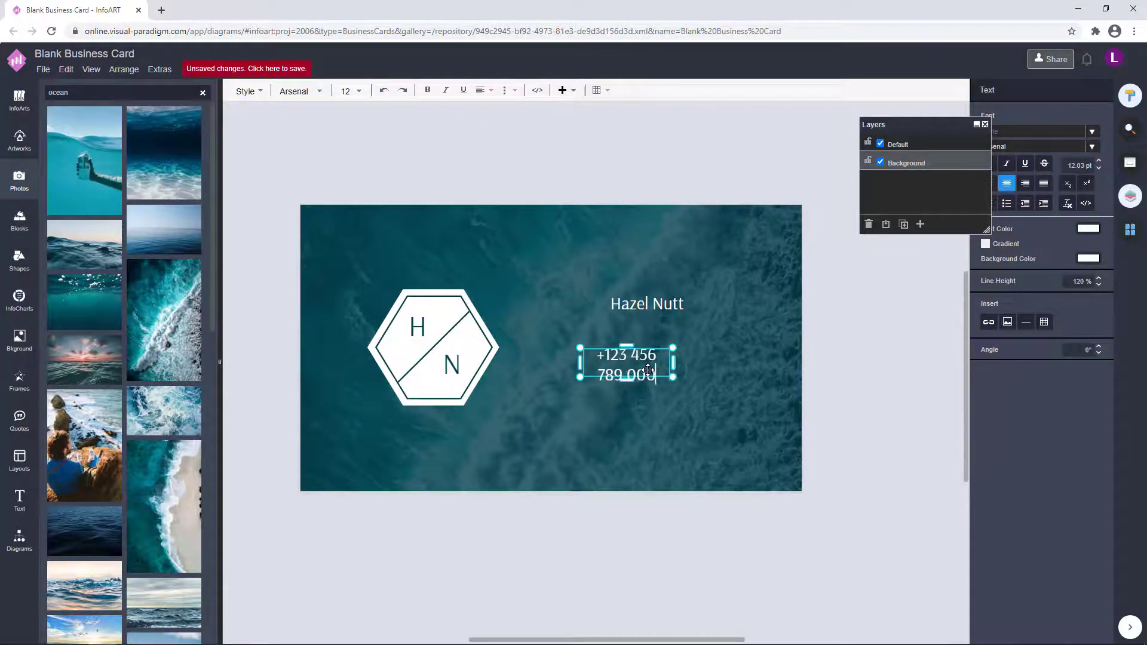
type(" www.haz")
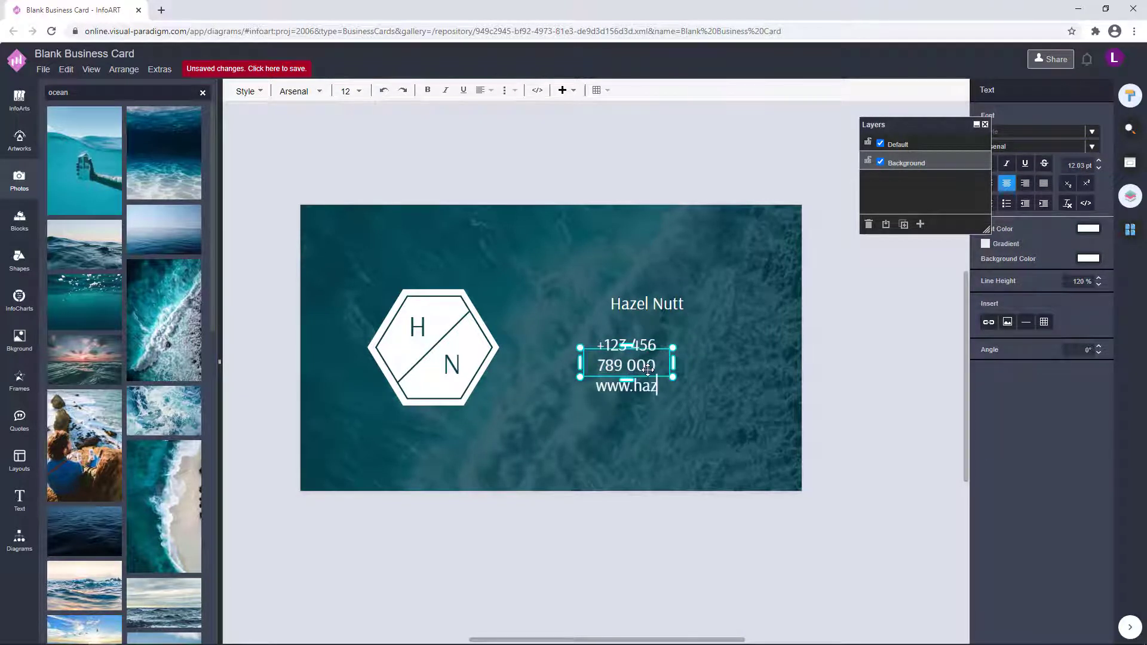
type("elnutt.com")
key("Return")
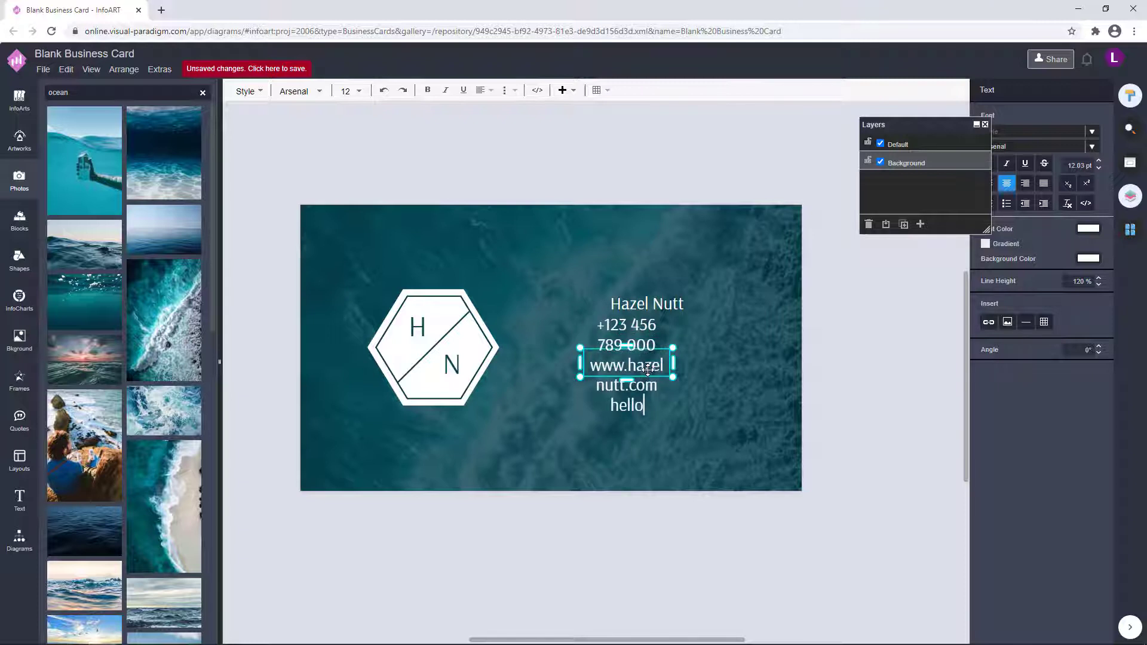
type("hello@hazel")
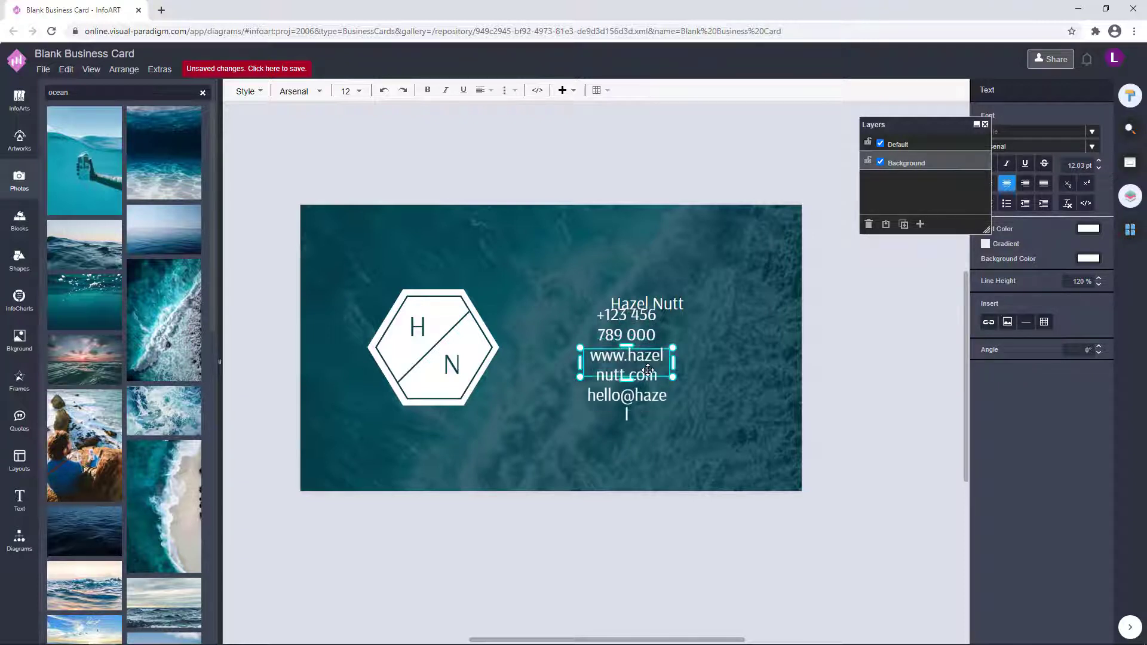
type("nutt.com")
key("Return")
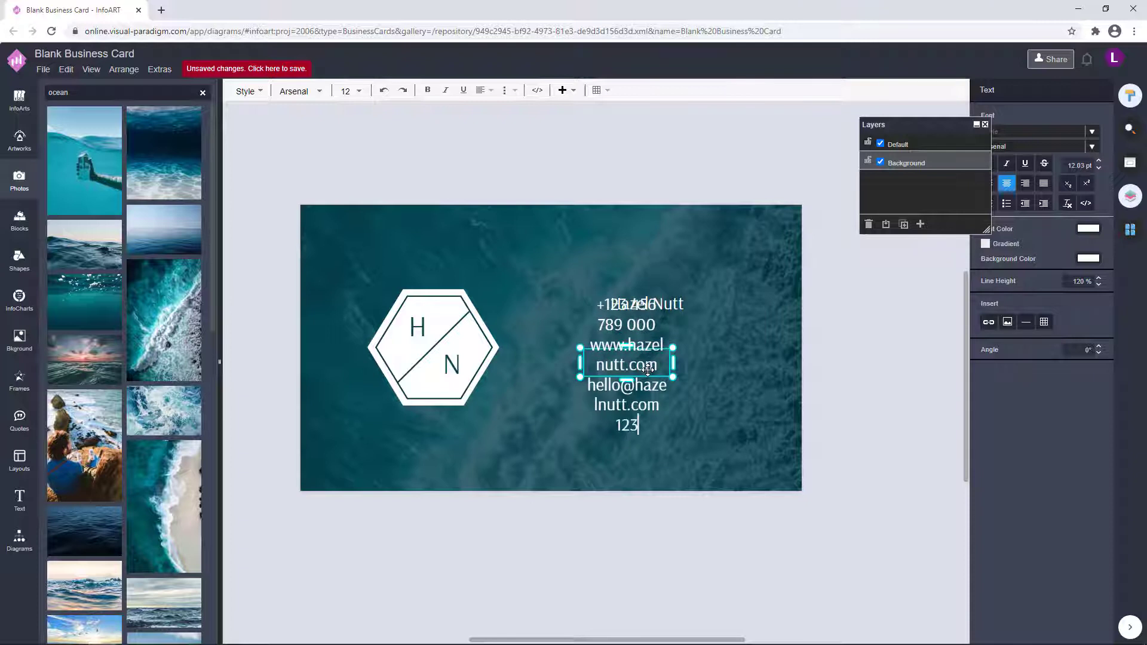
type("123 Anywhere St, A")
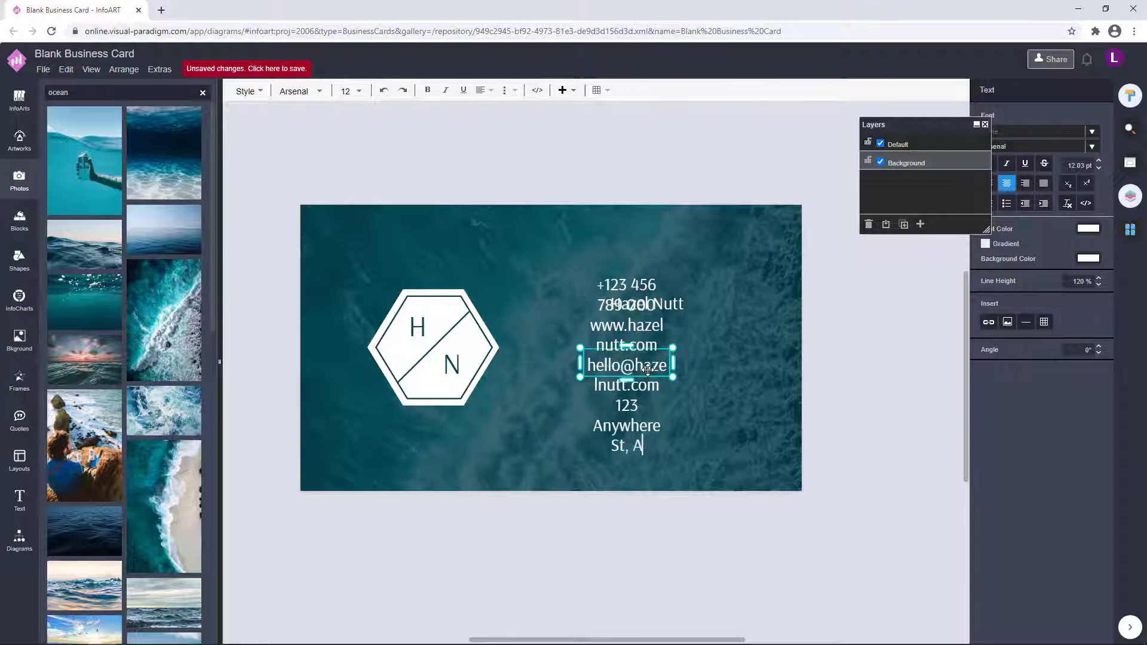
key("BackSpace")
key("BackSpace")
key("BackSpace")
type("., Any City, ST12354")
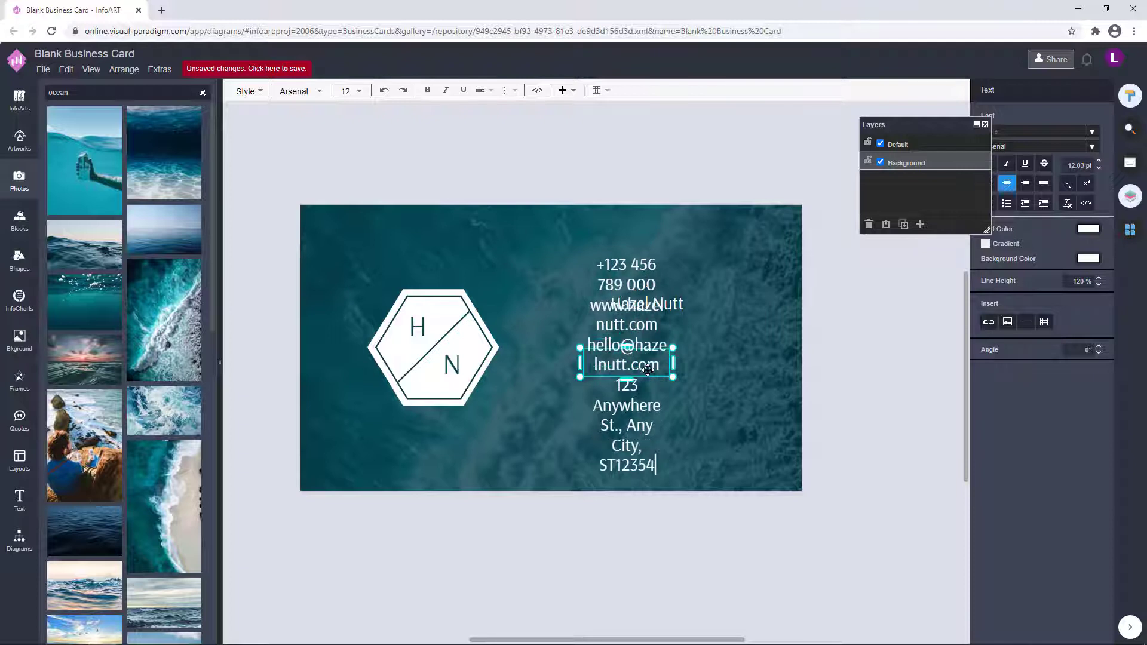
key("BackSpace")
key("BackSpace")
type("45")
Resize the contact box, increase its line spacing and align it under the name.
left_click(648, 485)
left_click_drag(627, 479, 628, 341)
left_click_drag(670, 293, 699, 361)
left_click_drag(659, 386, 676, 378)
double_click(676, 378)
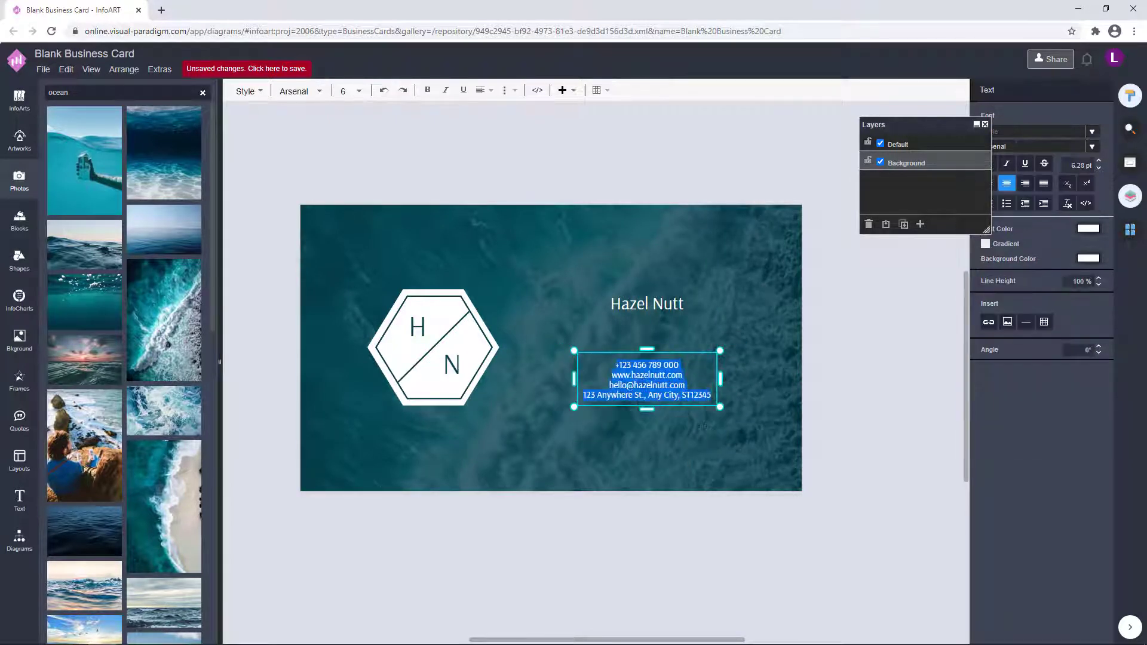
left_click(1098, 278)
left_click(860, 335)
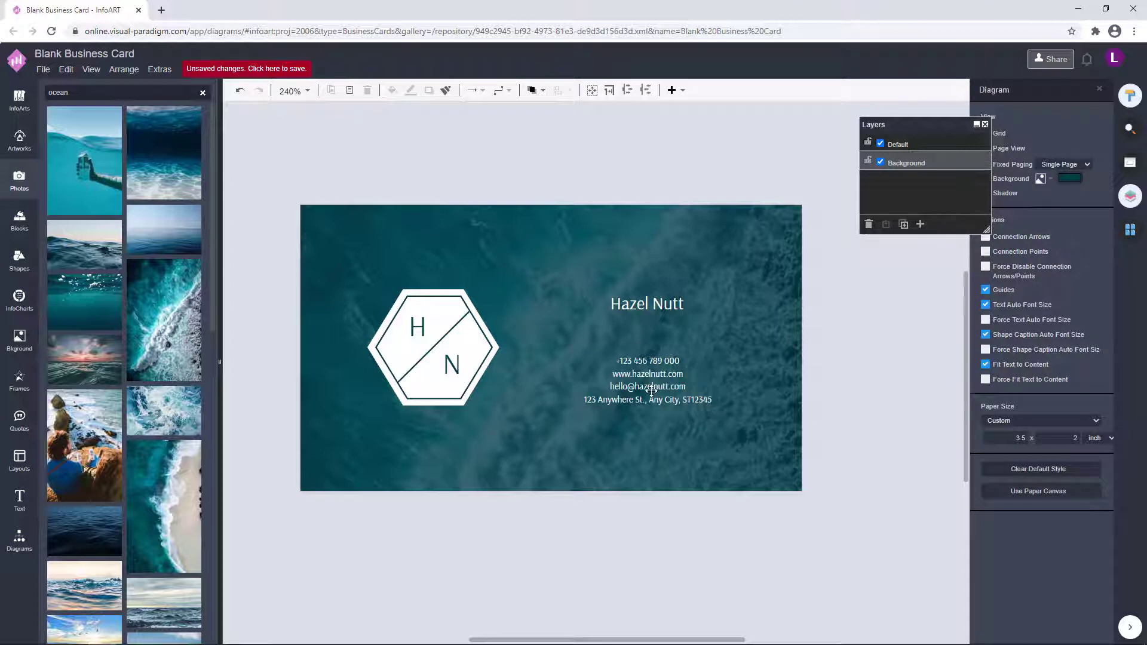
left_click_drag(651, 391, 643, 391)
left_click(802, 356)
Centre the name text above the contact lines.
left_click(843, 323)
mouse_move(650, 311)
left_mouse_down()
mouse_move(643, 327)
mouse_move(668, 294)
mouse_move(668, 306)
mouse_move(655, 303)
left_mouse_up()
left_click(836, 344)
scroll(878, 366, "down", 1)
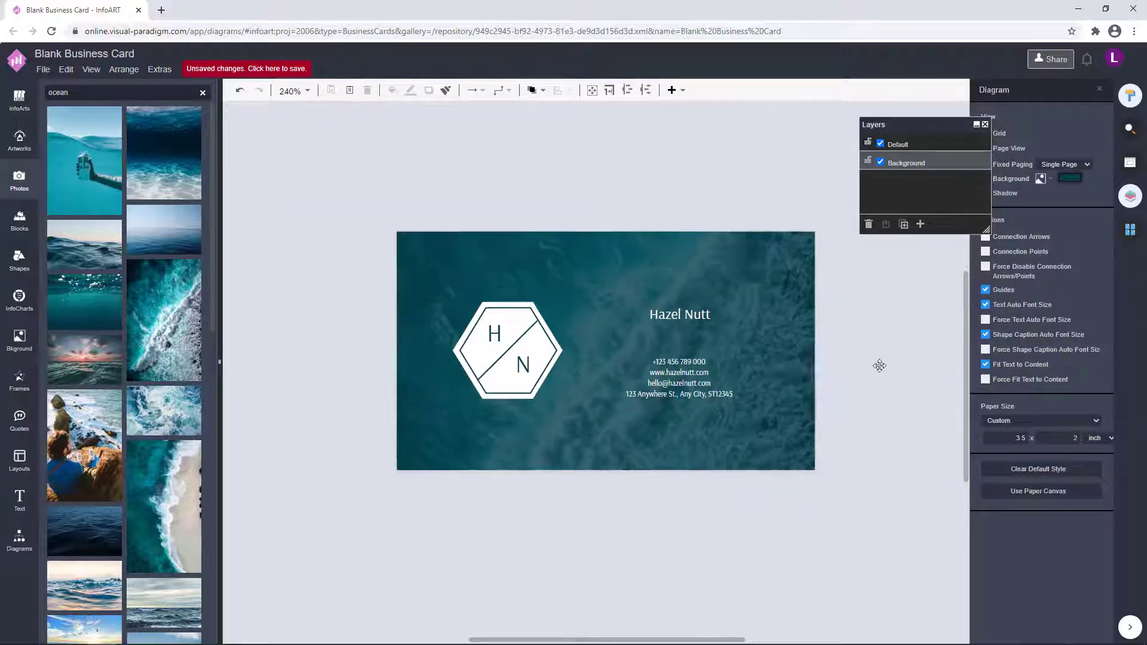
Duplicate the name text to the right and set the copy's font to Cedarville Cursive.
scroll(876, 368, "up", 1)
left_click(662, 313)
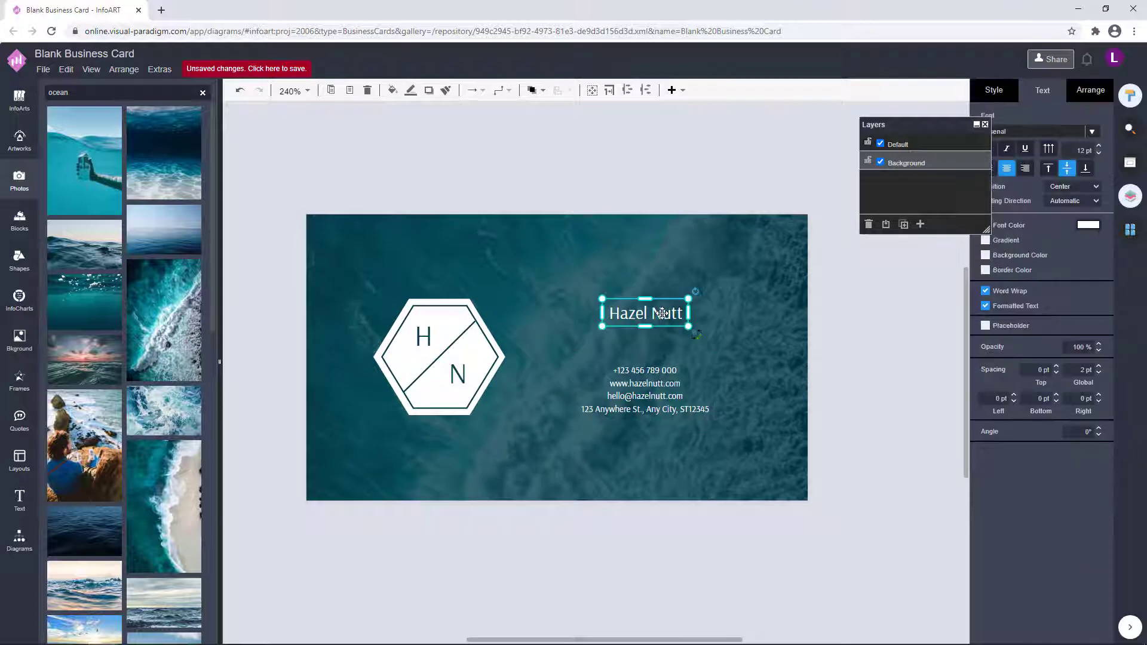
left_click_drag(662, 313, 803, 327)
left_click(1092, 131)
scroll(1028, 250, "down", 10)
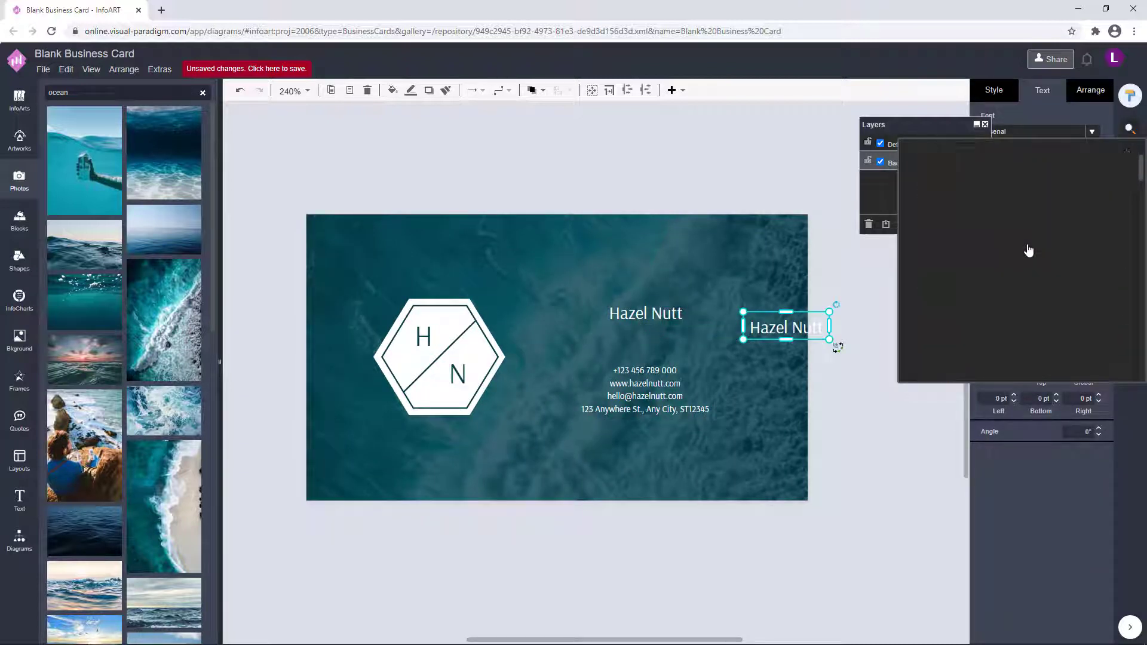
scroll(1028, 251, "down", 10)
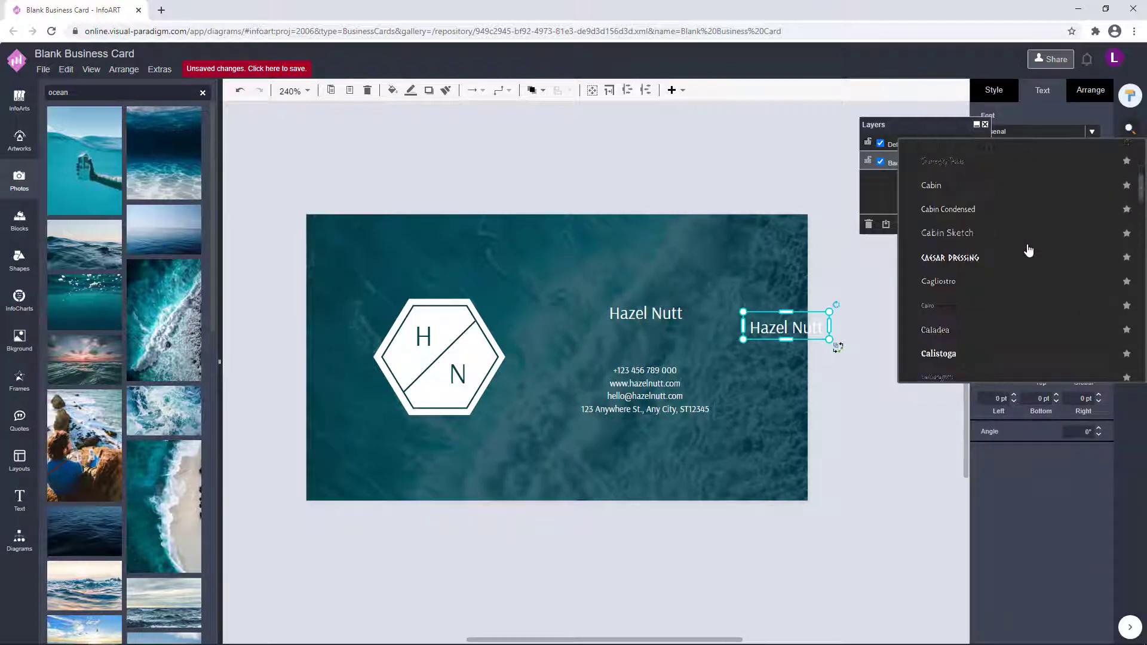
left_click(983, 351)
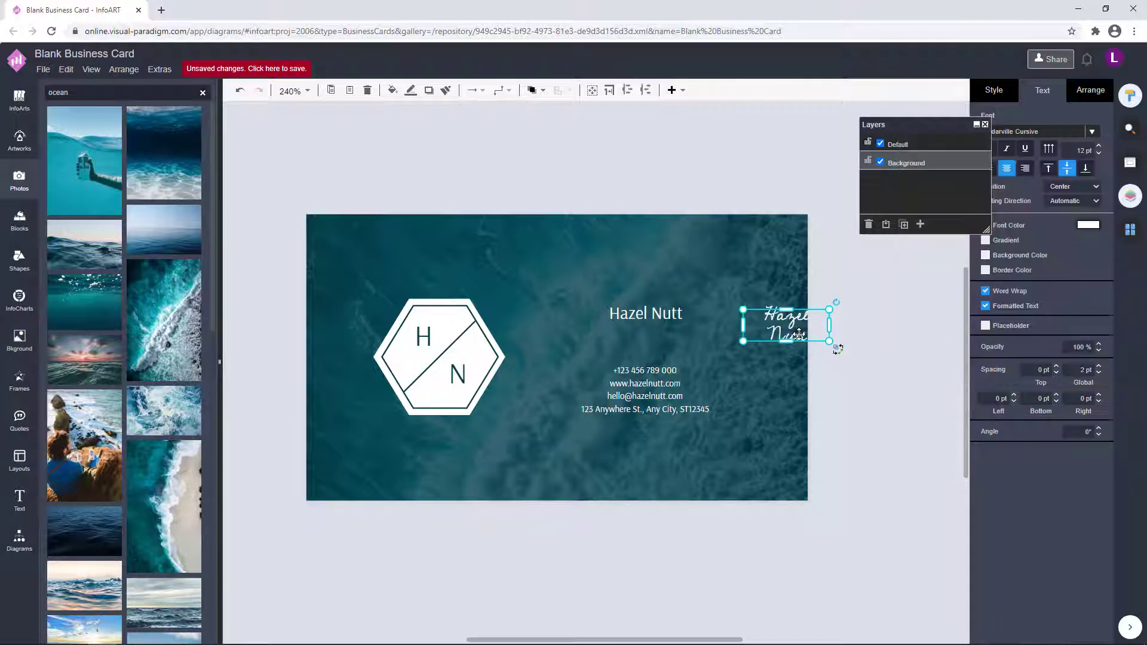
Change the copy to 'Photographer', fit it on one line and place it right of the name.
double_click(800, 333)
type("Photographer")
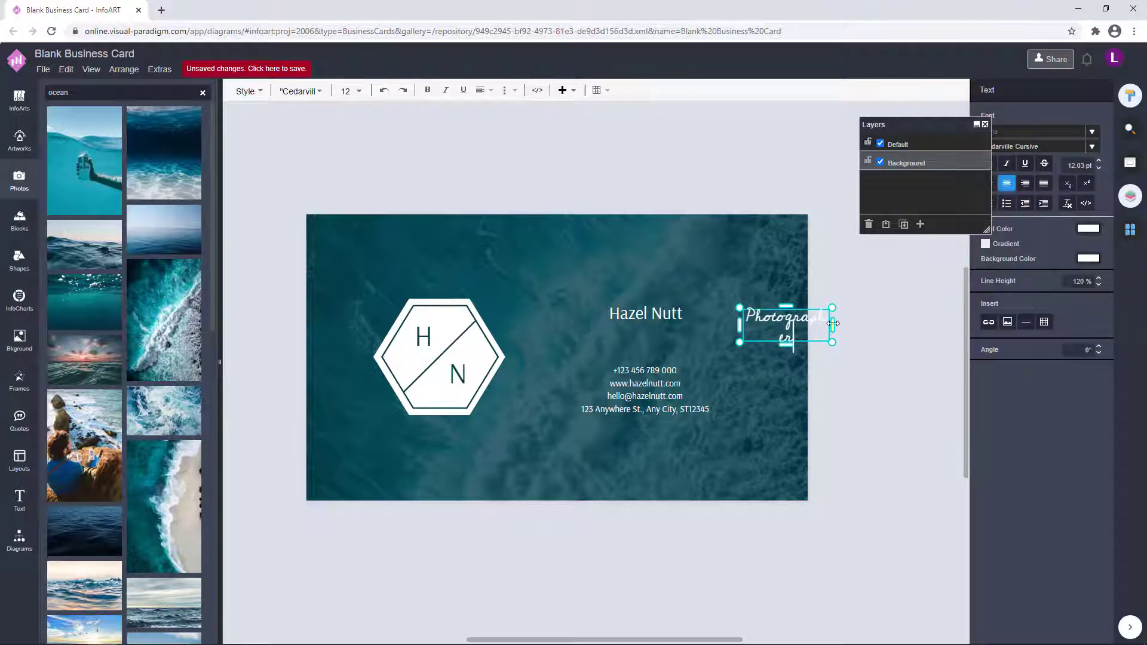
left_click_drag(834, 323, 686, 317)
left_click(785, 318)
Move the name and Photographer title together slightly left.
left_click(882, 305)
left_click(651, 313)
left_click(710, 318)
left_click(651, 312, "shift")
left_click(837, 292)
left_click(631, 312)
left_click(681, 194)
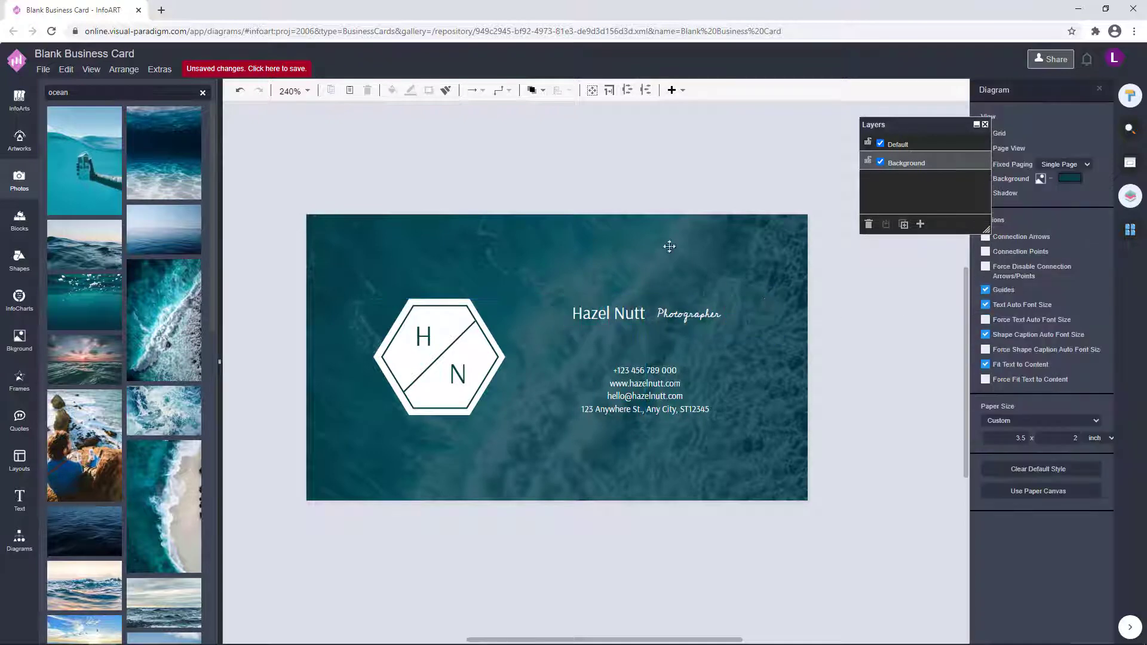
left_click(640, 378)
left_click(865, 343)
Enlarge the name and Photographer title together.
left_click_drag(883, 373, 856, 388)
left_click(592, 330)
left_click(660, 329, "shift")
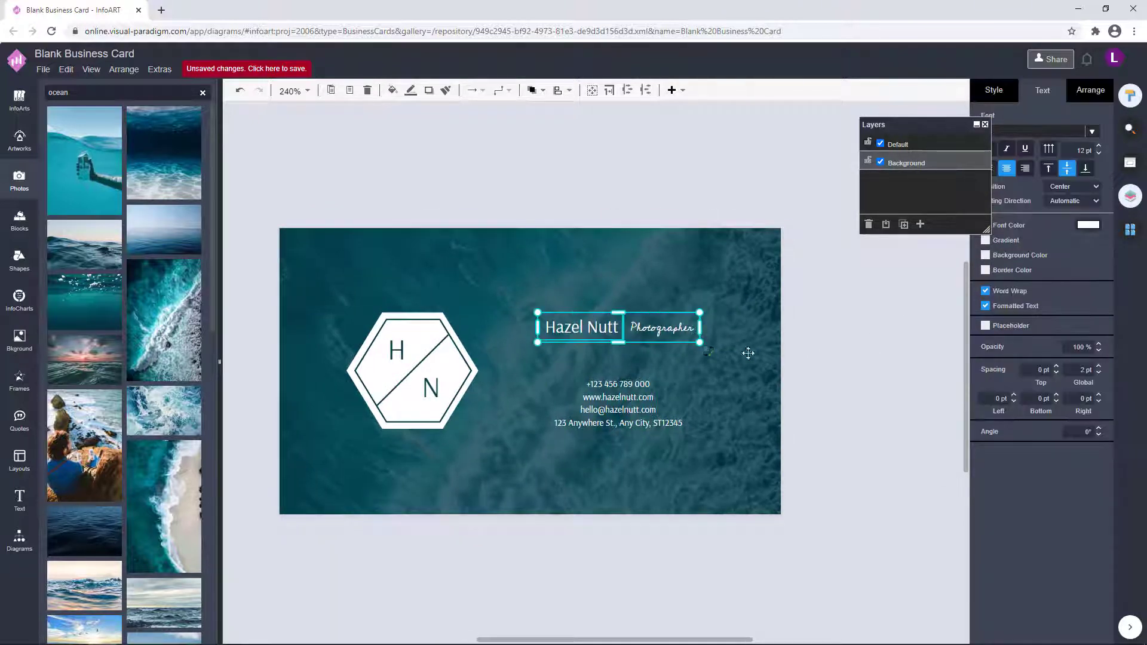
left_click(1092, 106)
left_click_drag(708, 351, 677, 337)
left_click(818, 343)
left_click(817, 382)
Select all the card's elements and centre the design on the card.
left_click_drag(621, 401, 623, 401)
left_click(816, 457)
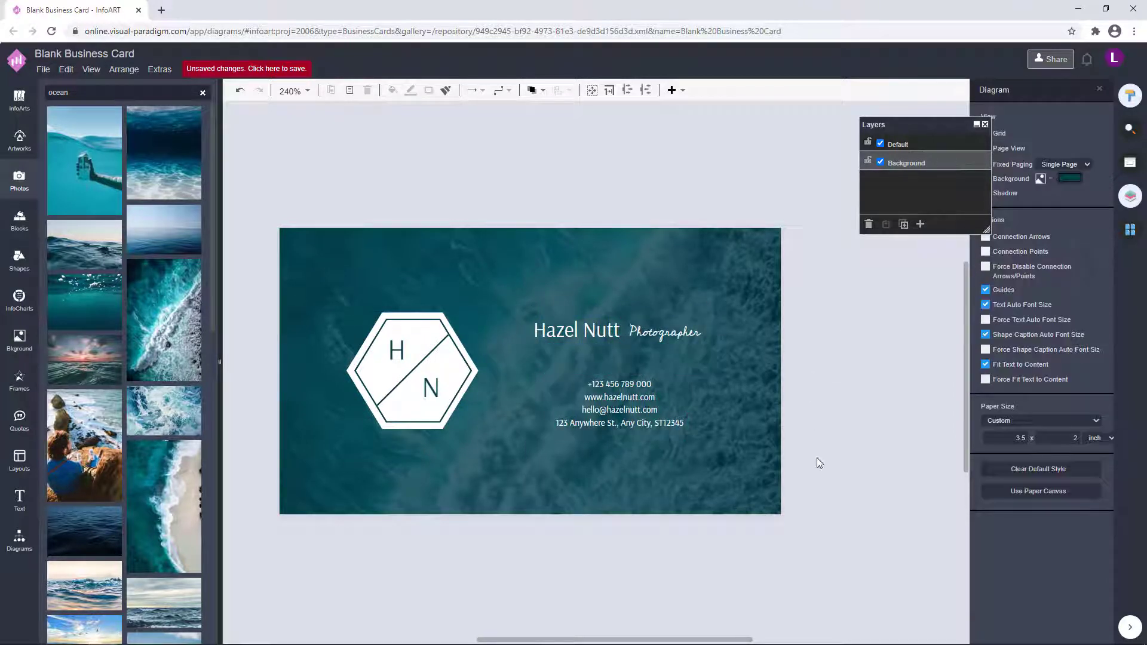
left_click_drag(799, 476, 492, 282)
left_click(853, 486)
left_click_drag(852, 485, 245, 216)
left_click_drag(435, 363, 438, 360)
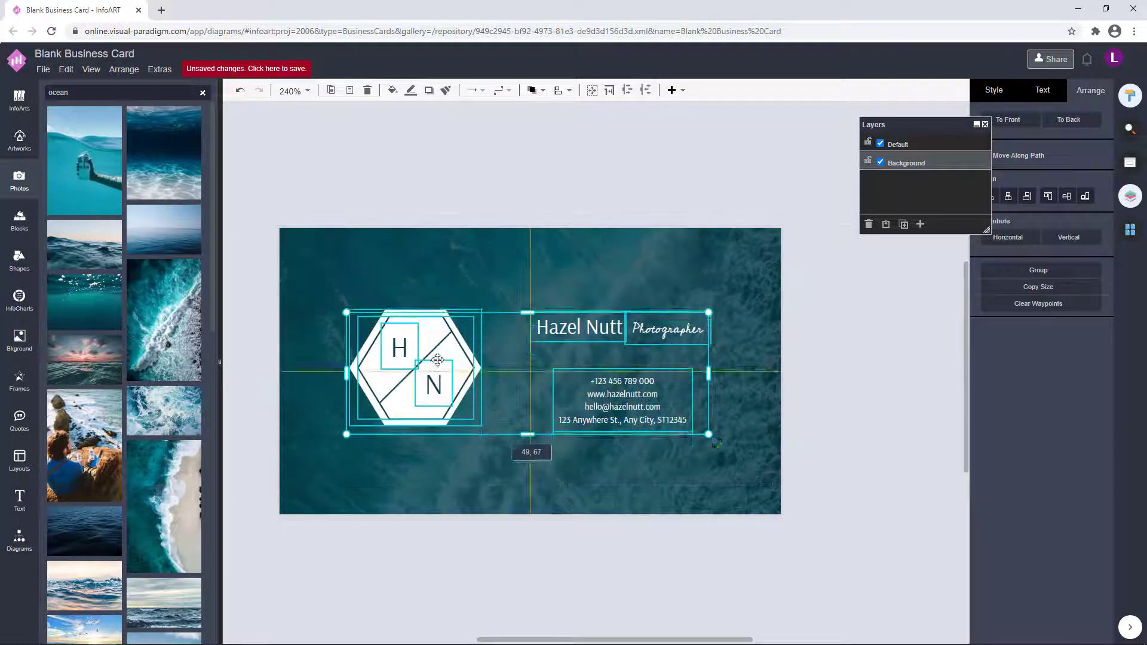
left_click(934, 350)
Insert a General rectangle onto the back card and check its outline colour.
scroll(864, 389, "down", 1)
left_click(1130, 230)
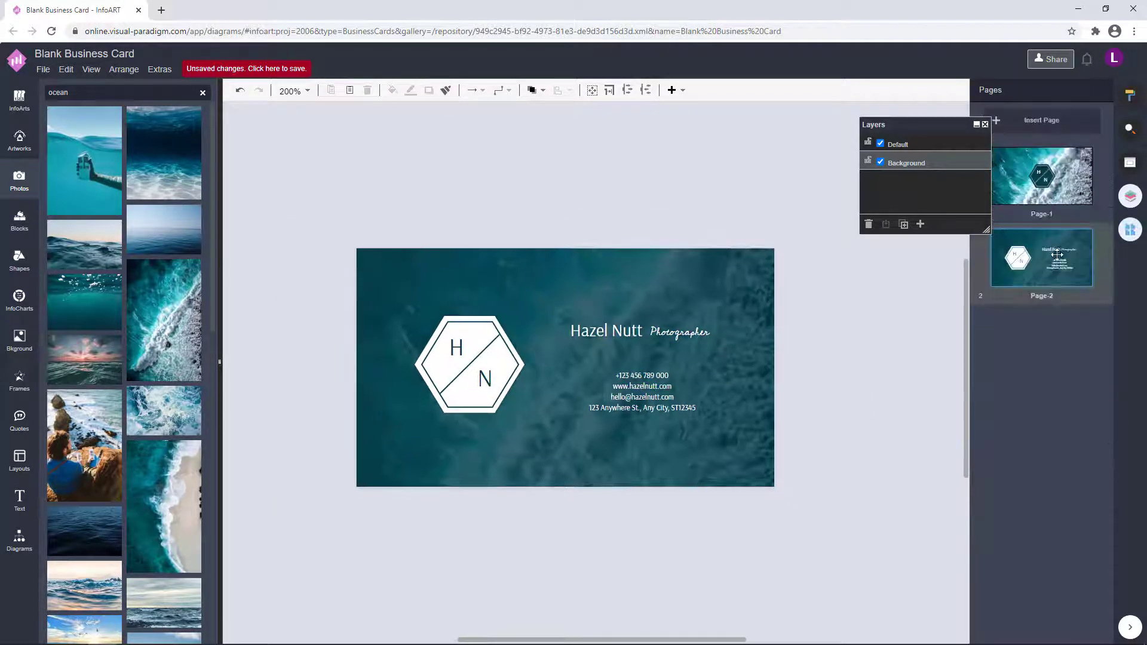
left_click(1054, 184)
left_click(1057, 267)
left_click(20, 540)
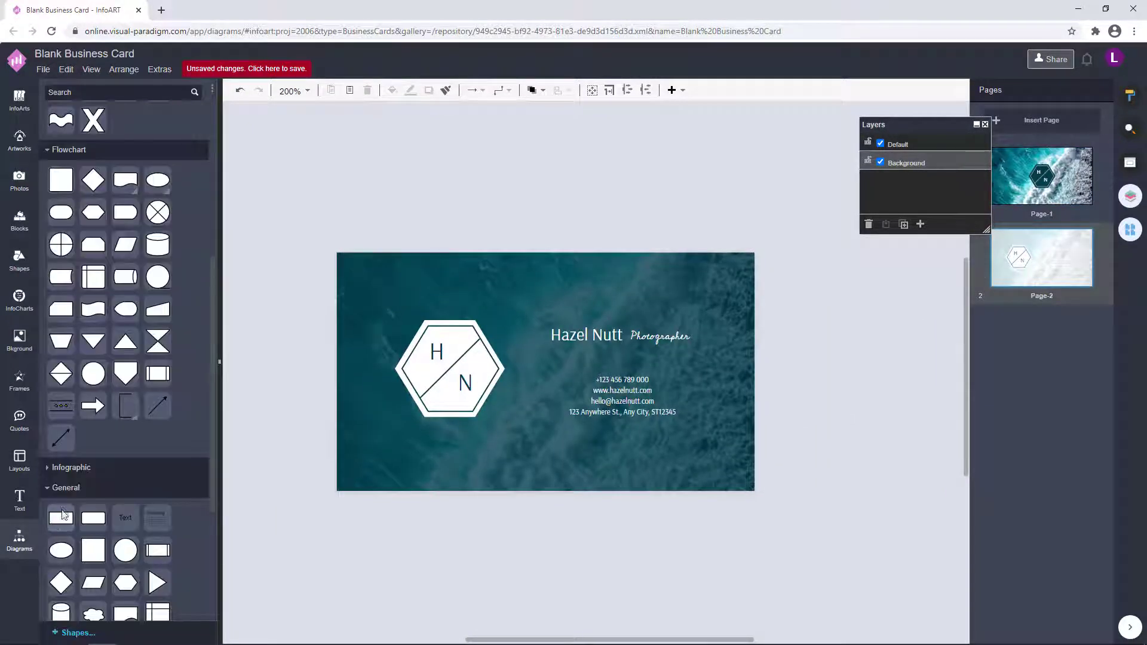
left_click(62, 517)
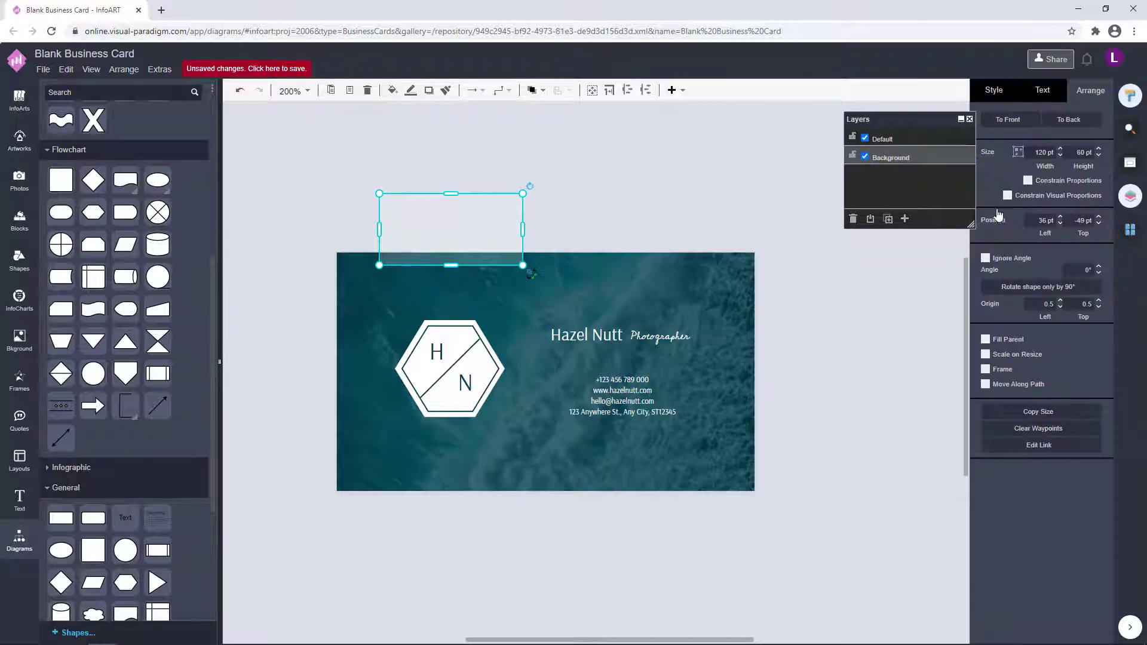
left_click(1088, 196)
left_click(1106, 468)
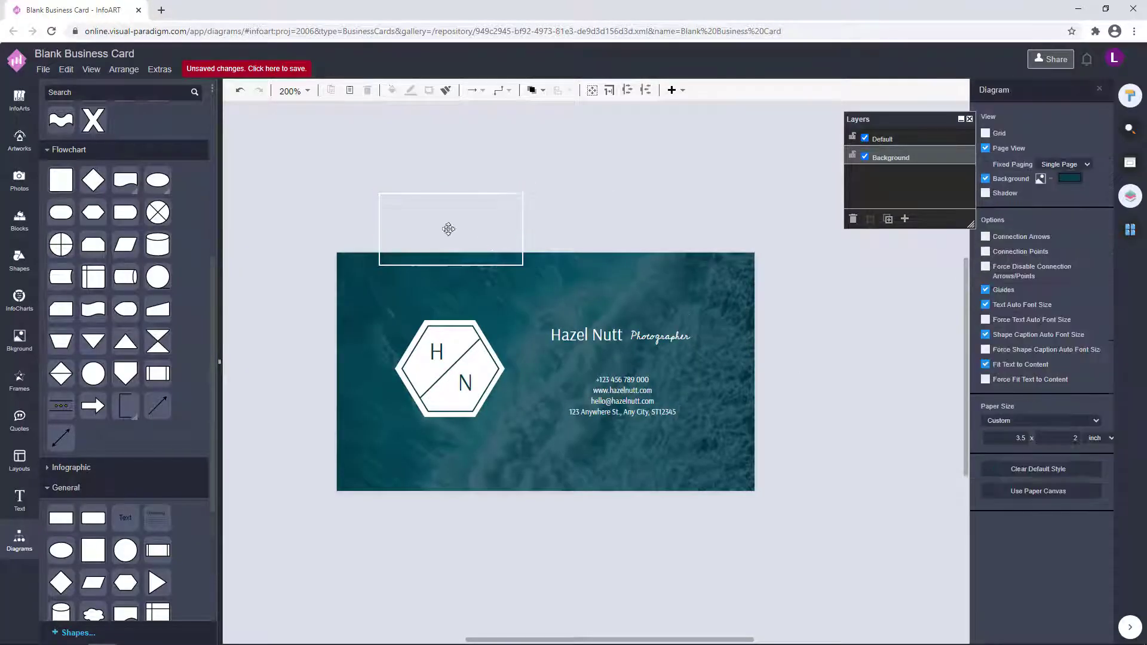
Size the rectangle as a frame just inside the card's edges.
left_click_drag(449, 227, 415, 293)
left_click_drag(491, 295, 746, 295)
left_click_drag(545, 332, 546, 480)
left_click_drag(649, 291, 649, 295)
left_click(817, 337)
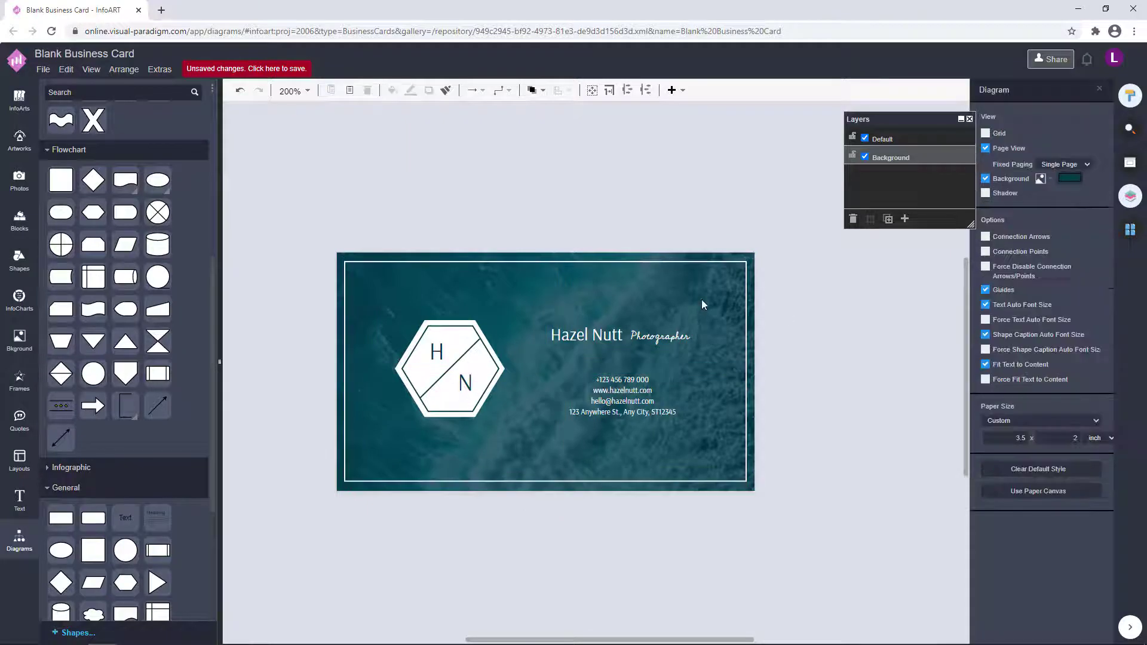
Send the border behind the text, then the background photo to the very back.
left_click(720, 262)
left_click(536, 91)
left_click(567, 133)
left_click(817, 339)
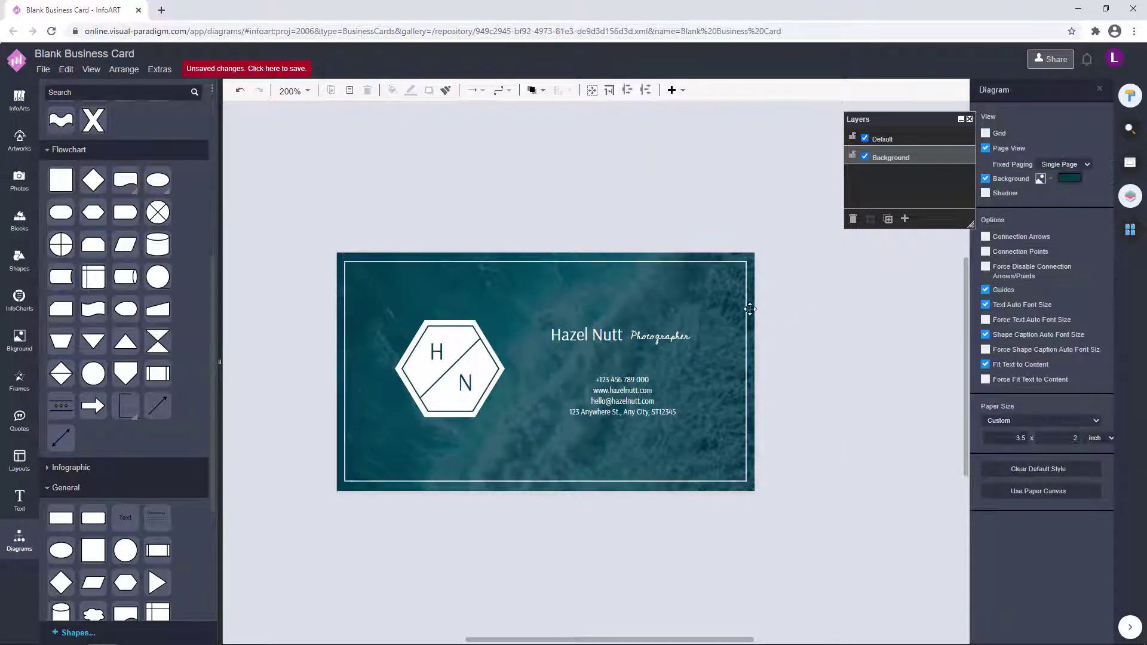
left_click(556, 490)
left_click(799, 464)
left_click(566, 488)
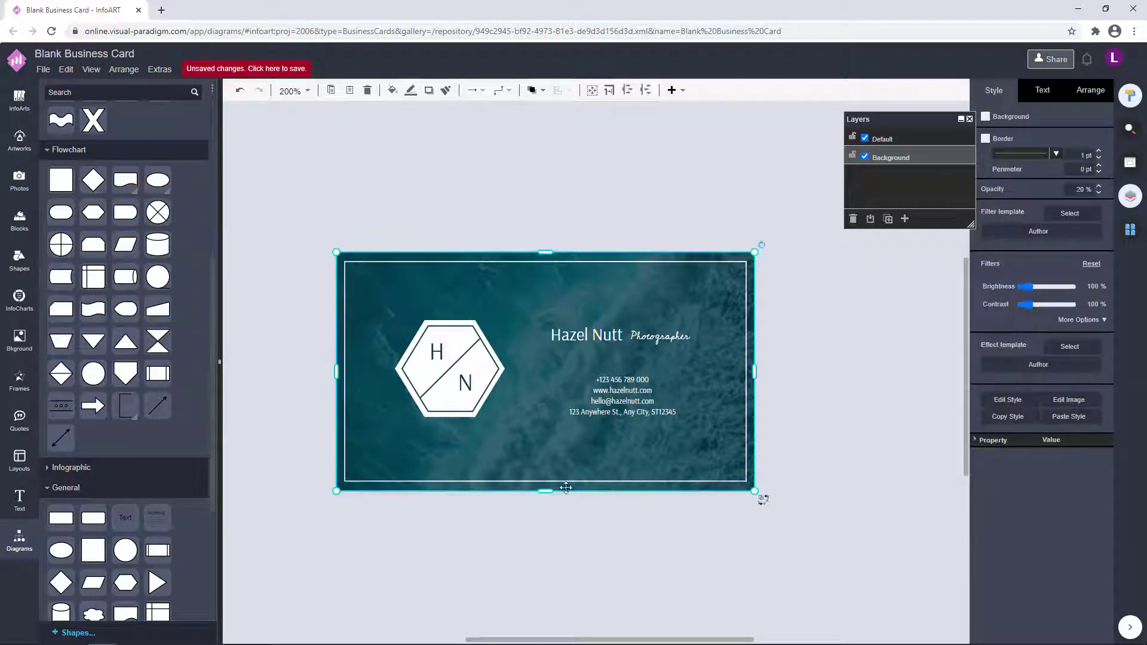
left_click(536, 91)
left_click(558, 133)
Fine-tune the white border's top edge so it sits centred on the card.
left_click(515, 262)
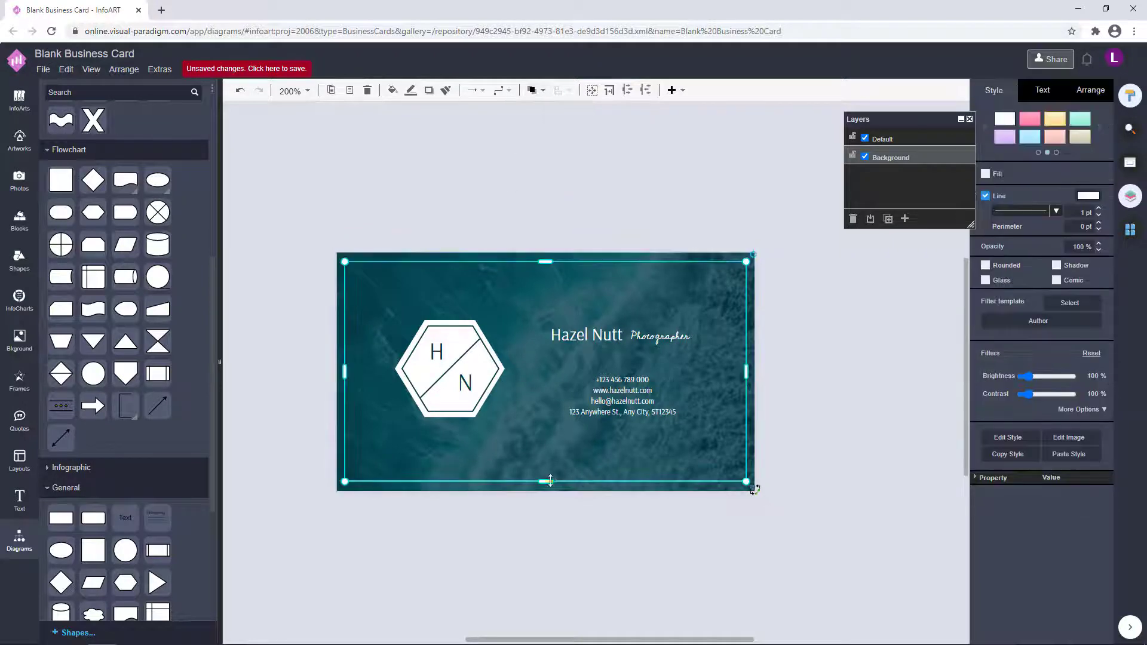
left_click_drag(546, 262, 545, 260)
left_click_drag(528, 283, 528, 282)
left_click(868, 336)
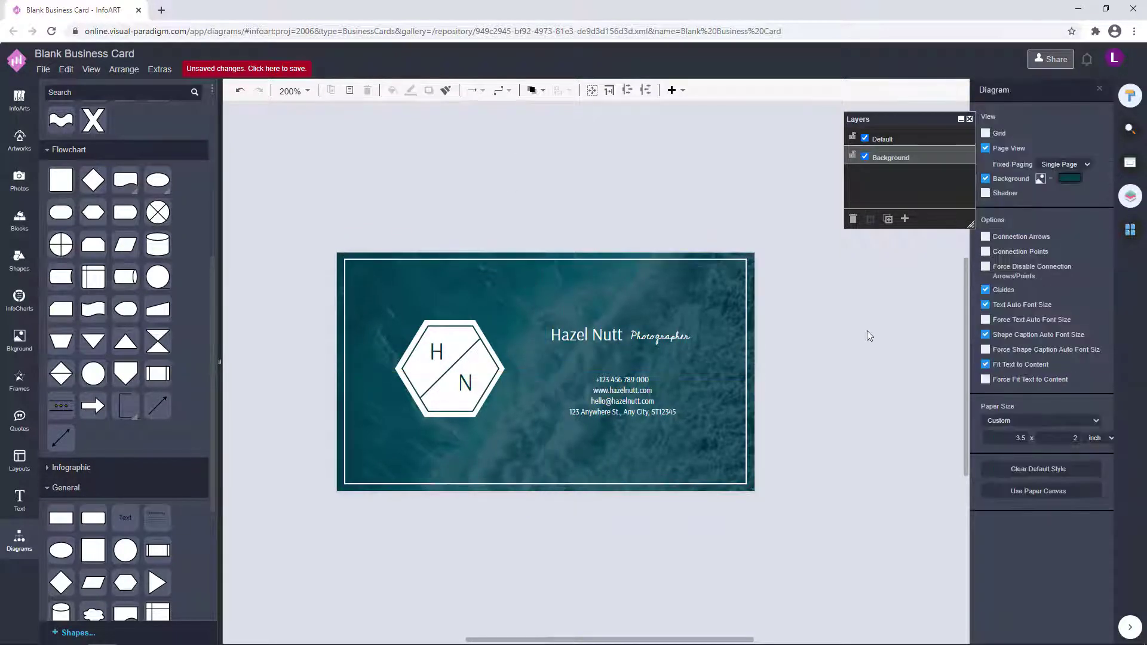
left_click_drag(825, 343, 795, 339)
left_click(1130, 230)
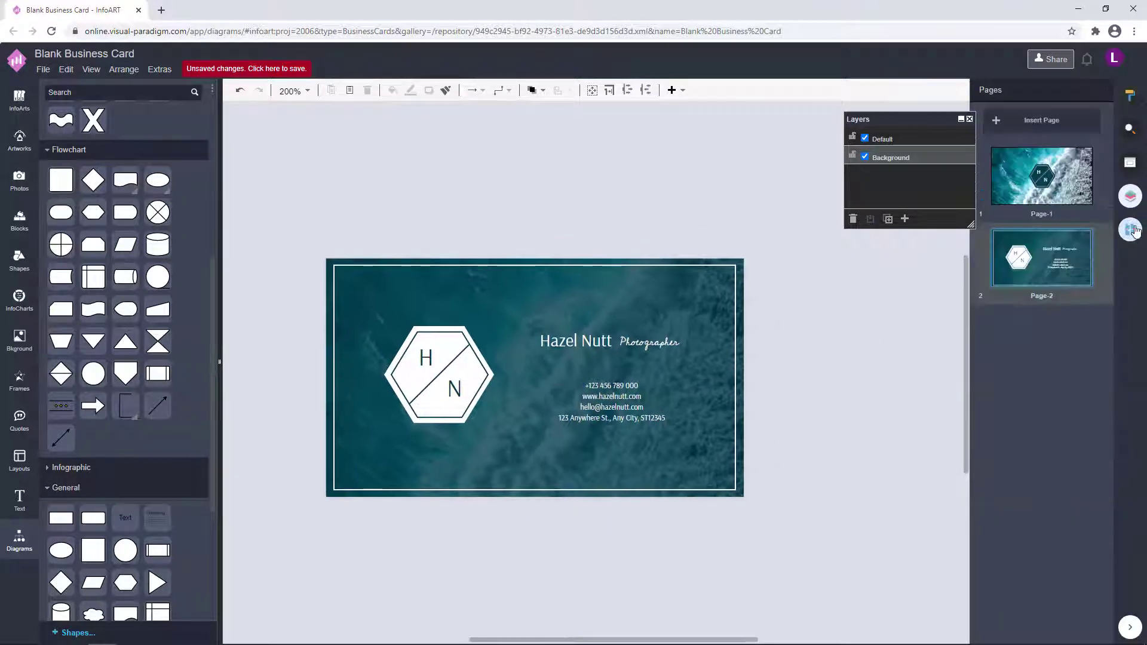
Compare the front on Page-1 with the back on Page-2.
left_click(1042, 179)
left_click_drag(751, 291, 736, 334)
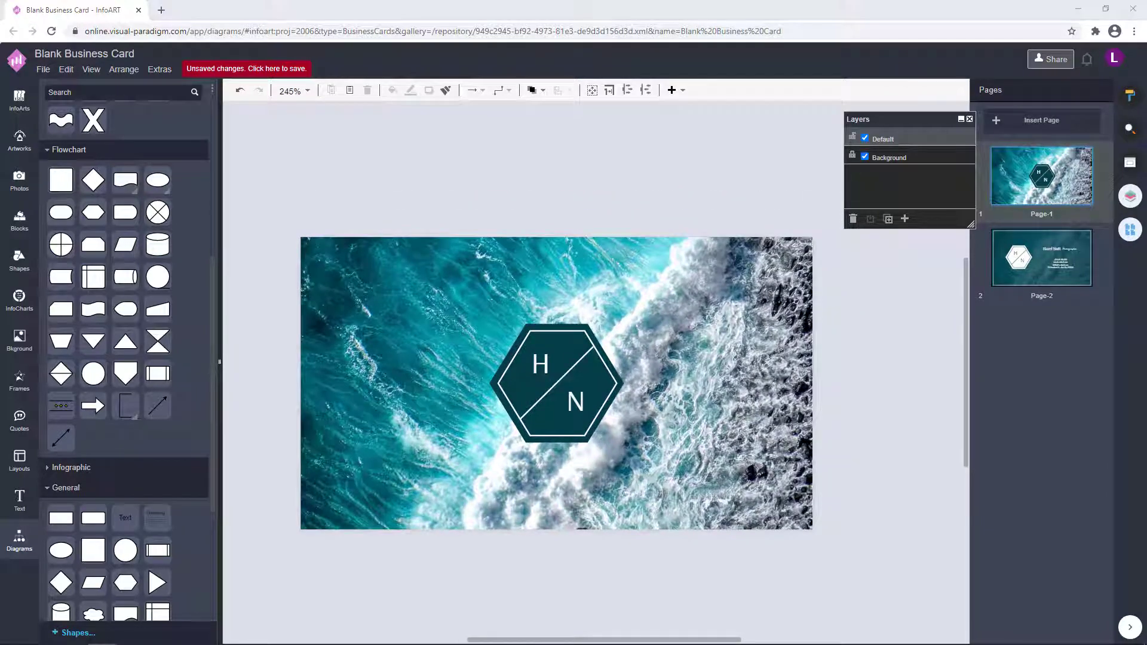
left_click(871, 367)
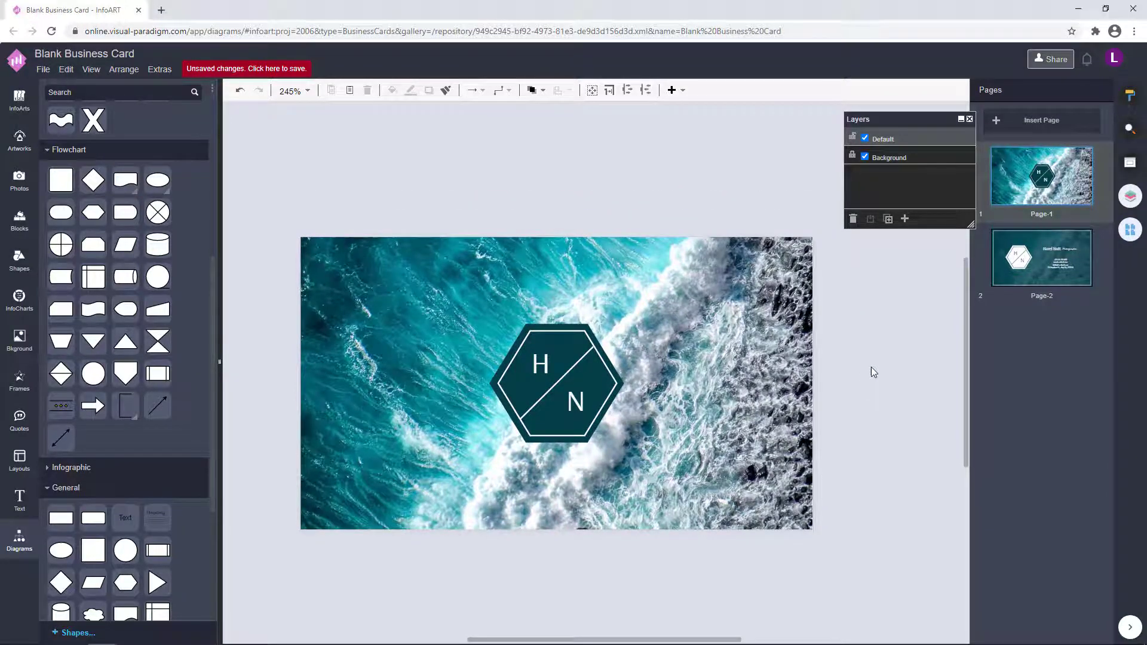
left_click(1042, 257)
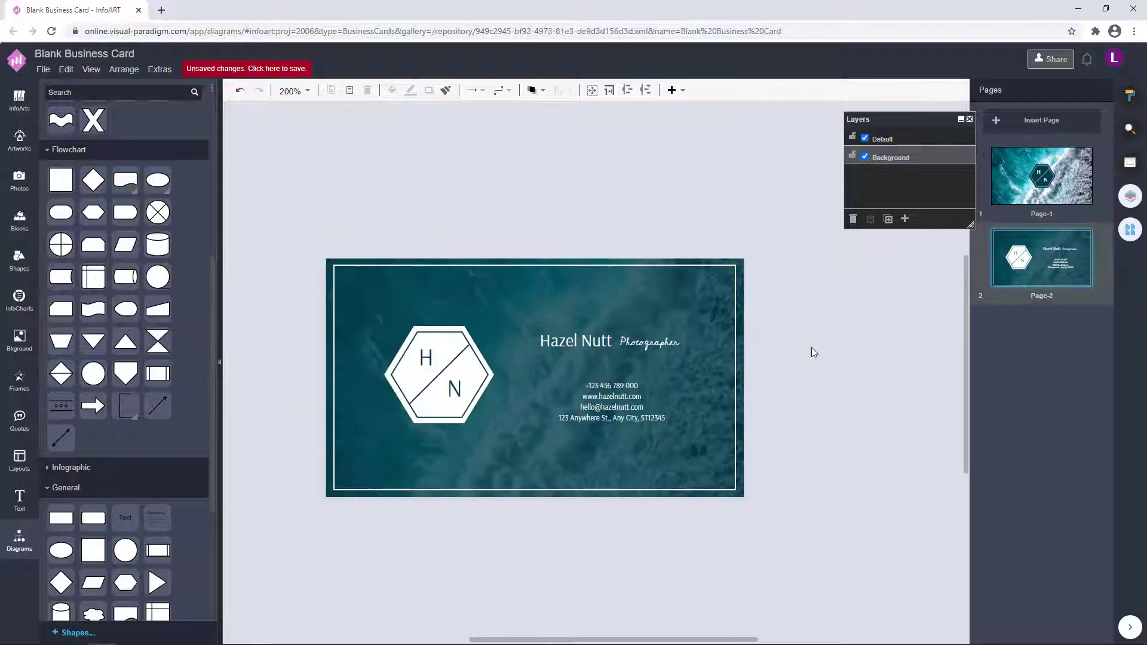
left_click(1059, 187)
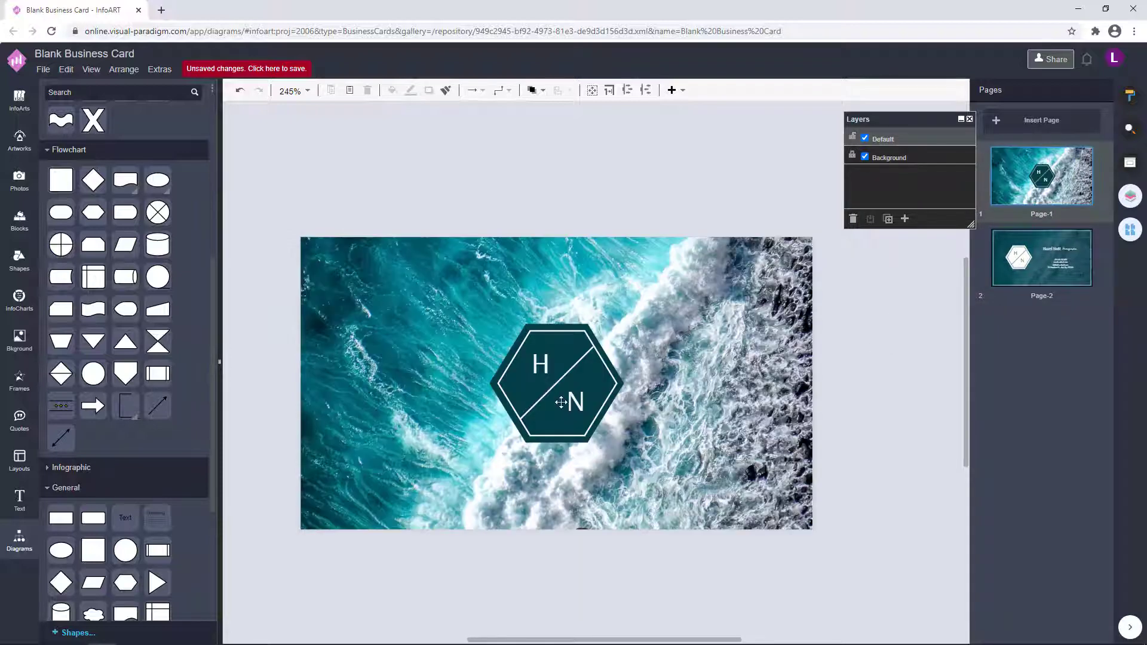
scroll(562, 402, "up", 1)
left_click(1056, 248)
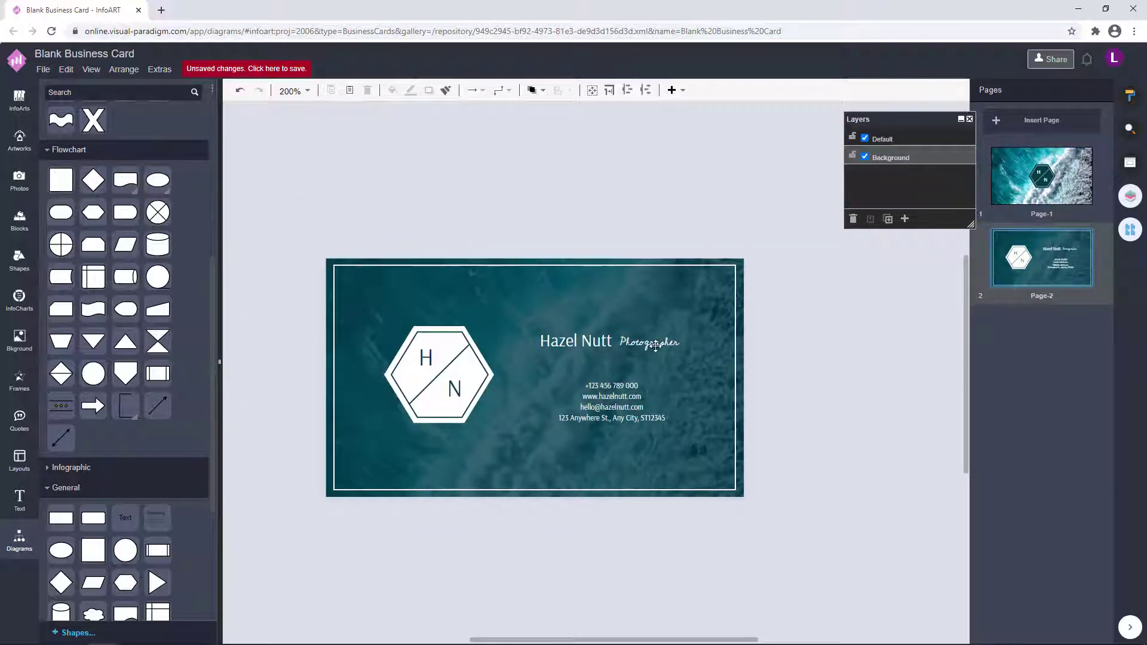
left_click(1015, 182)
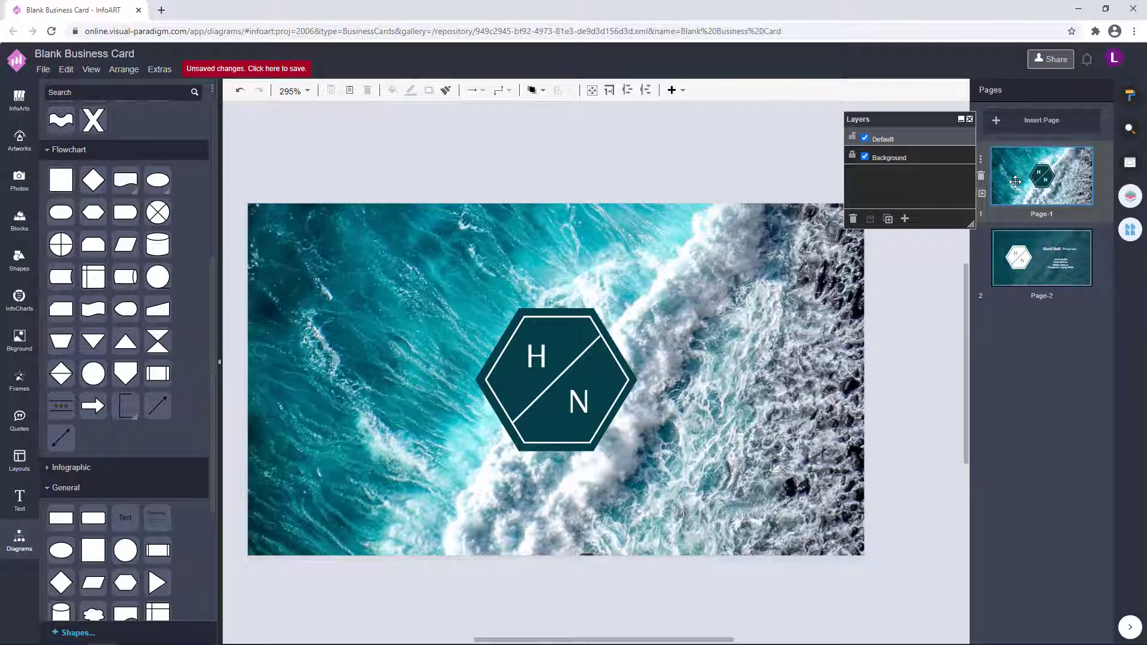
Paste a trial copy of the name onto the front, then delete it.
left_click(1026, 253)
left_click(667, 340)
key("ctrl+c")
left_click(1018, 194)
key("ctrl+v")
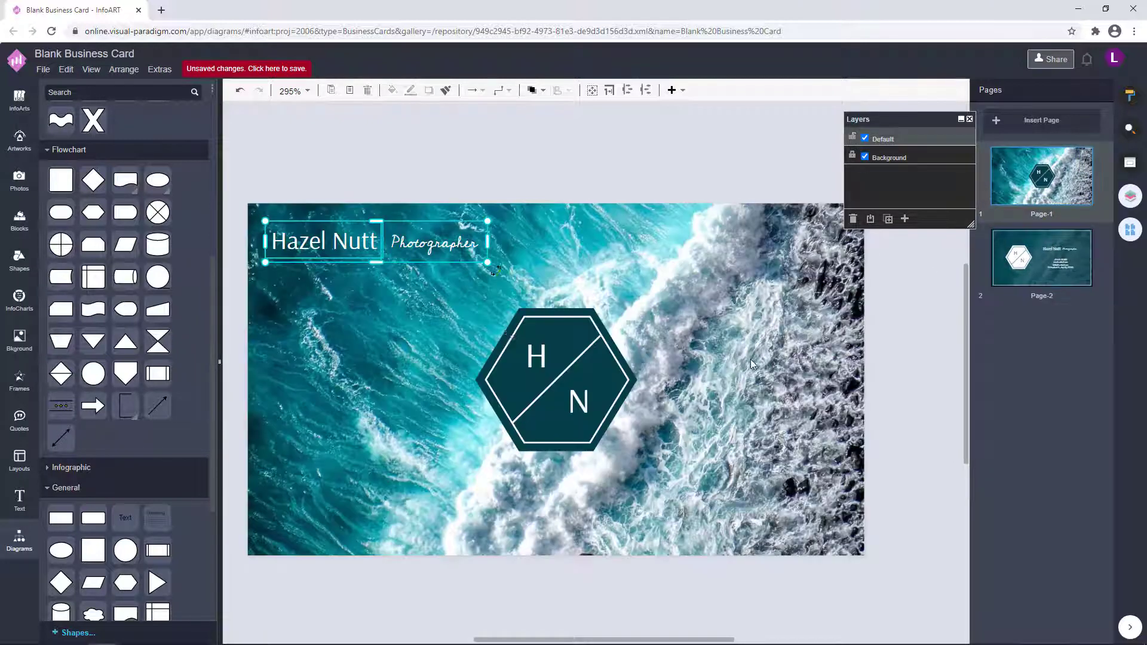
mouse_move(419, 250)
left_mouse_down()
mouse_move(402, 234)
mouse_move(417, 231)
mouse_move(418, 260)
left_mouse_up()
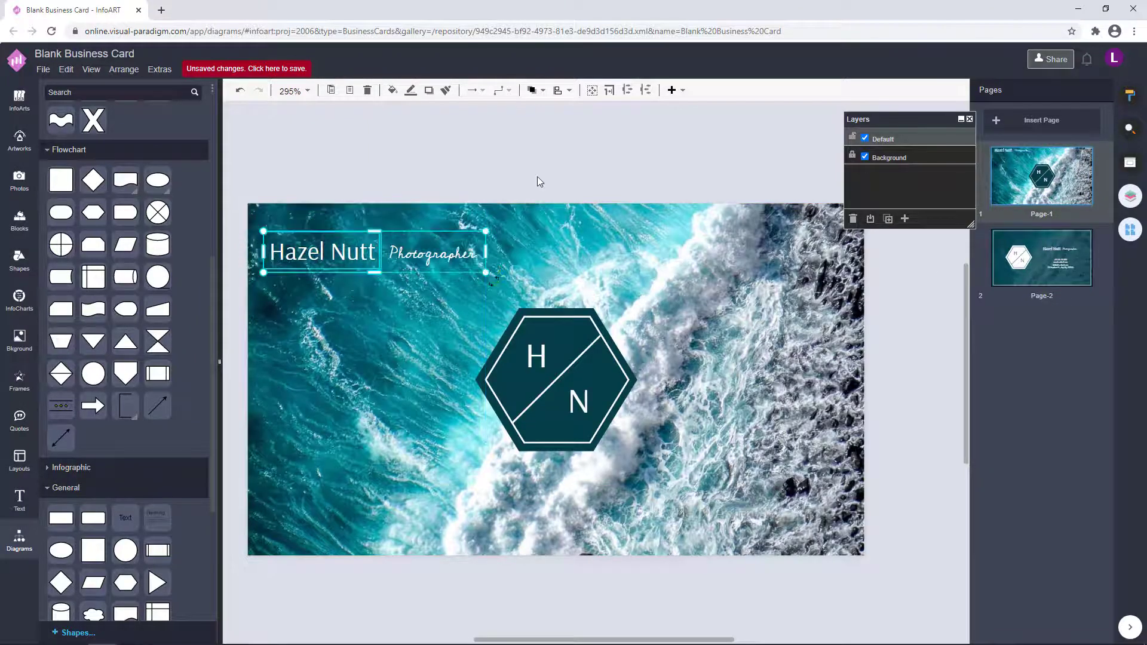
left_click(538, 183)
left_click(437, 265)
key("Delete")
Delete the textured background image on Page-2, leaving flat teal.
left_click(1085, 256)
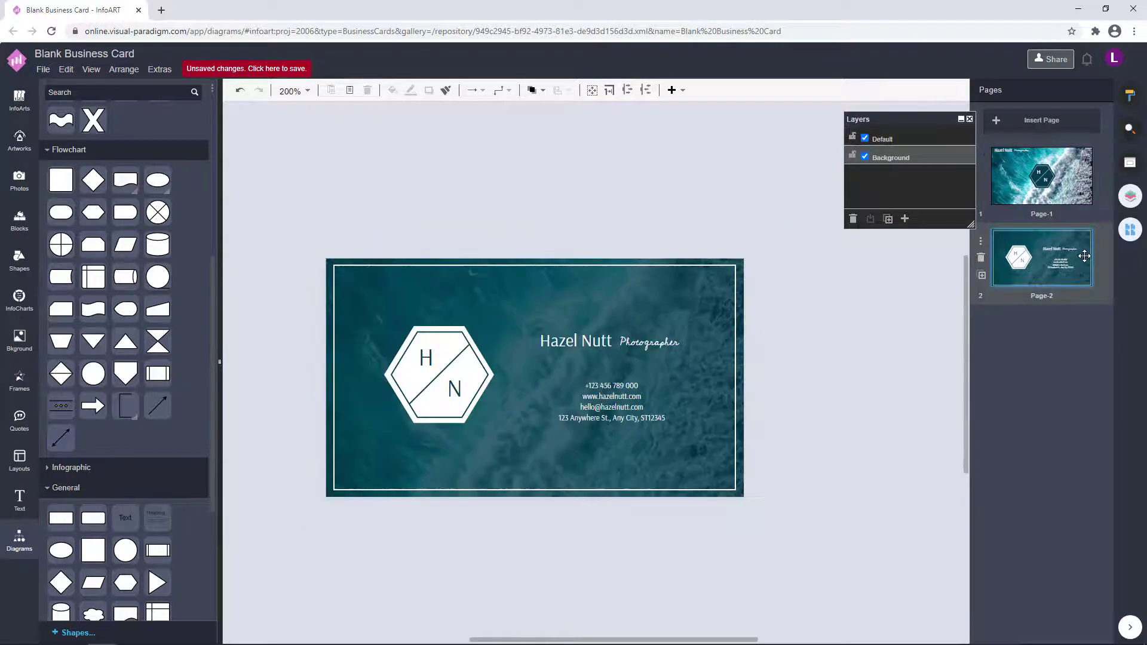
left_click(747, 354)
key("Delete")
On the back card, check the Hazel Nutt Photographer text group's size and position and the page background settings.
left_click(1016, 188)
left_click(1043, 263)
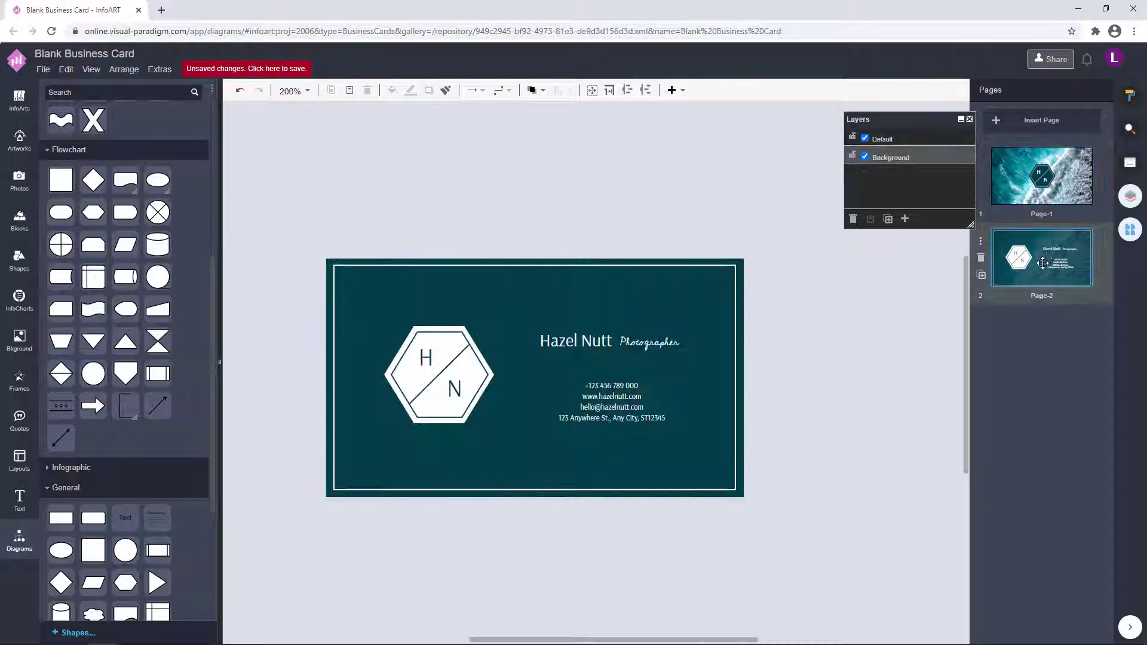
left_click(669, 356)
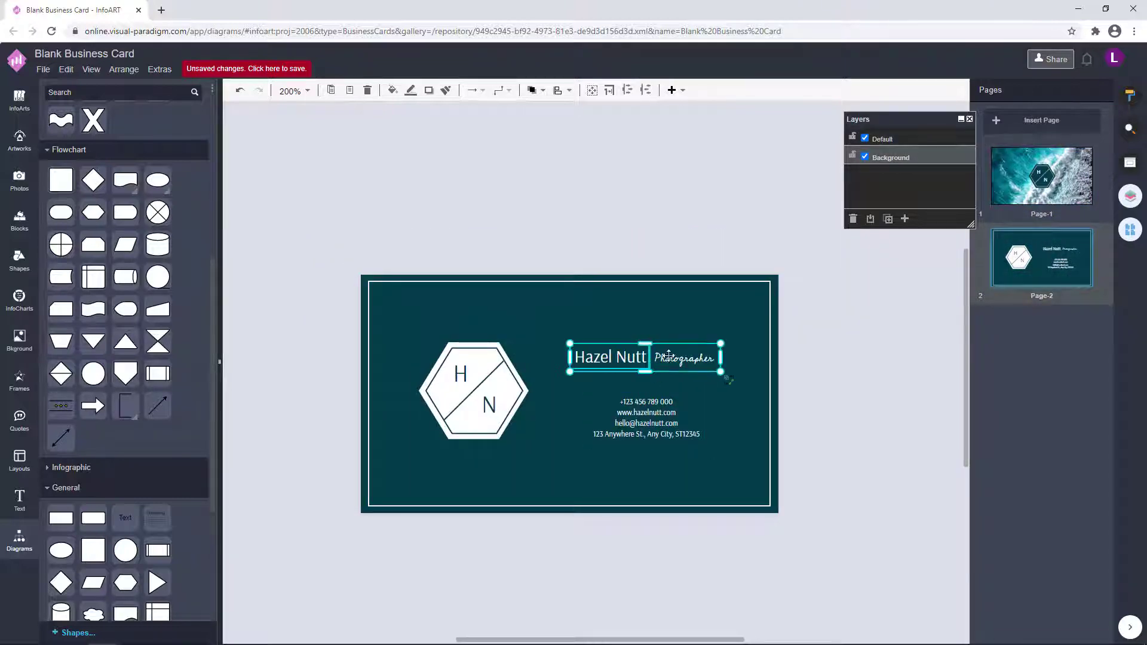
left_click(1131, 99)
left_click(1090, 91)
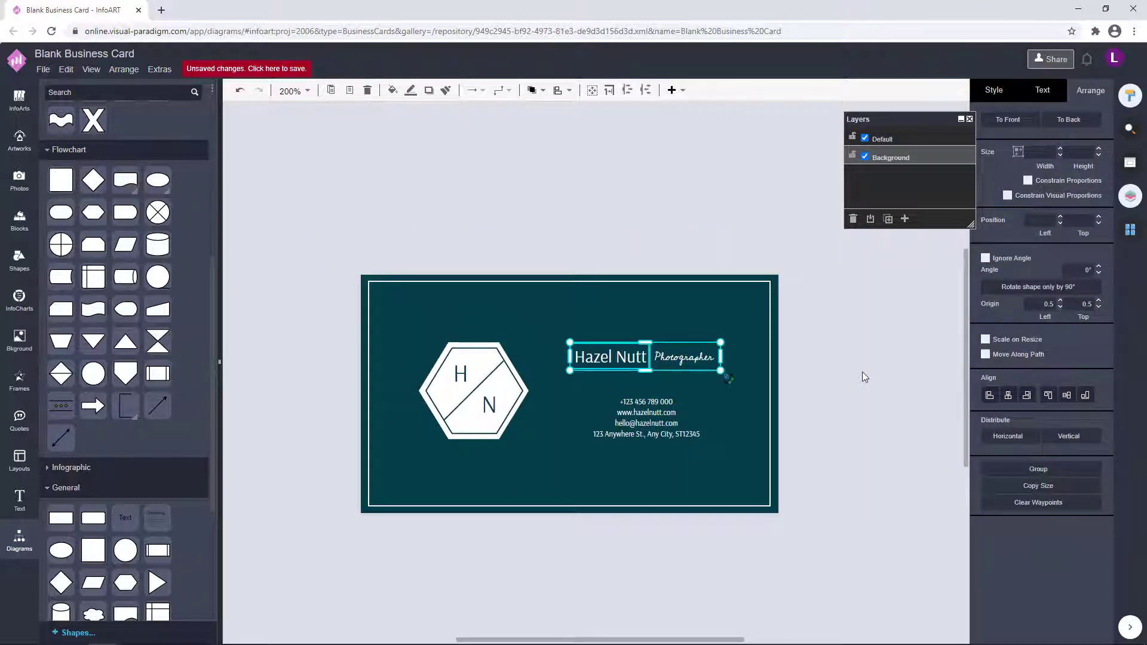
left_click(841, 422)
left_click(513, 294)
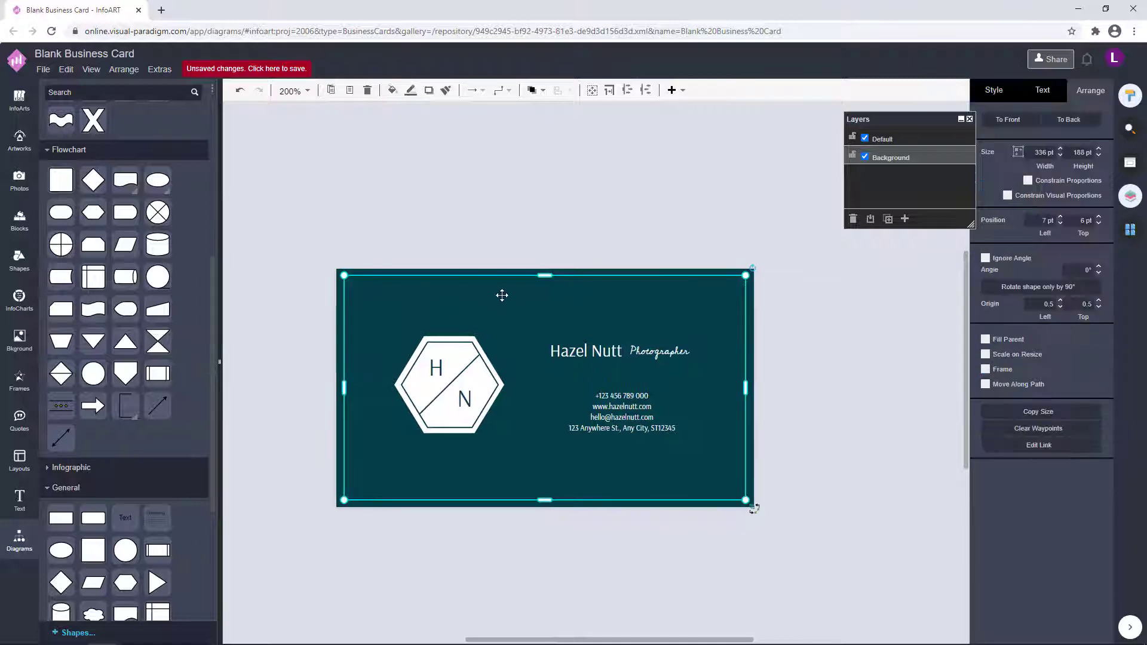
left_click(835, 367)
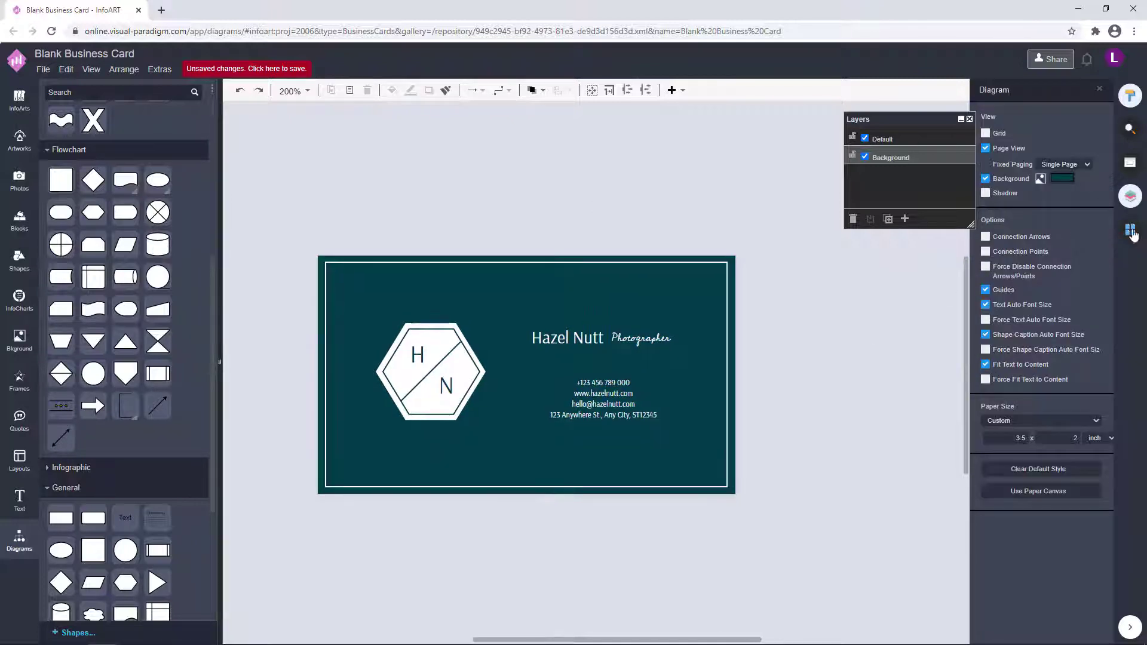
Flip between the back and front pages, ending on Page-1 with the ocean photo and H/N logo.
left_click(1130, 230)
left_click(1058, 190)
left_click(1045, 248)
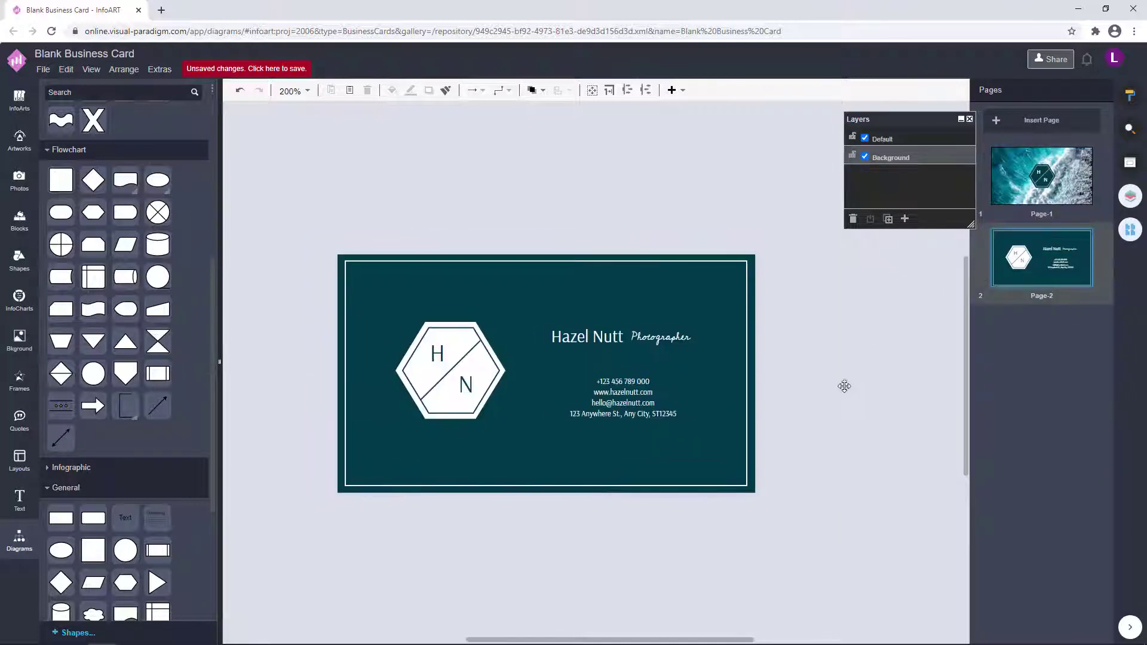
left_click(1059, 185)
left_click(1040, 260)
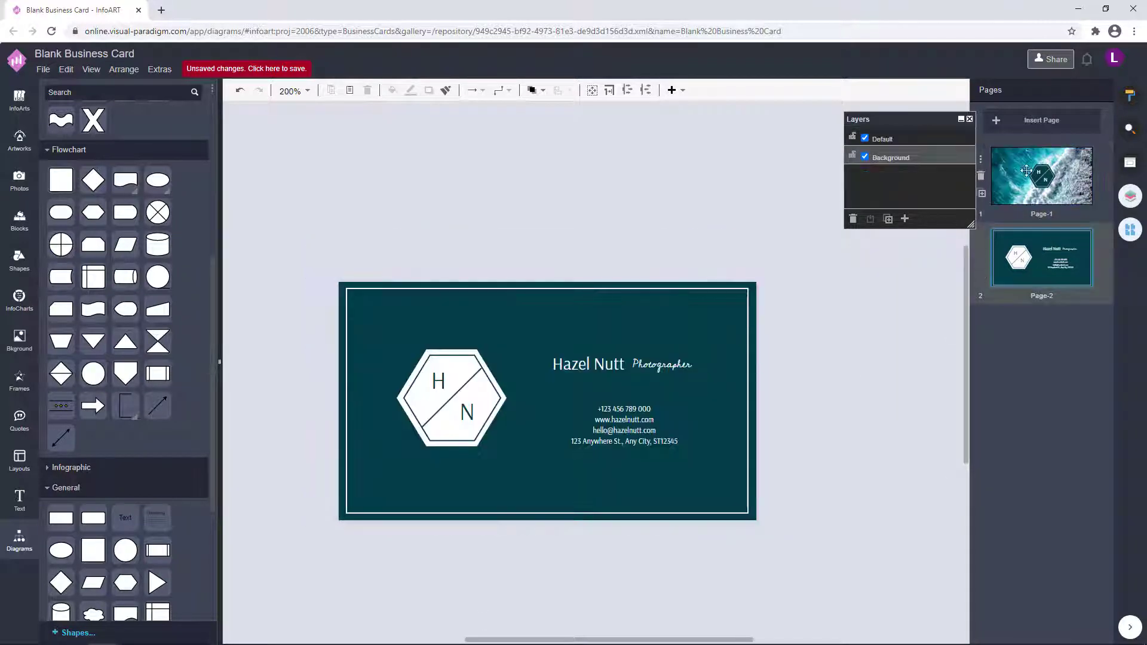
left_click(1057, 161)
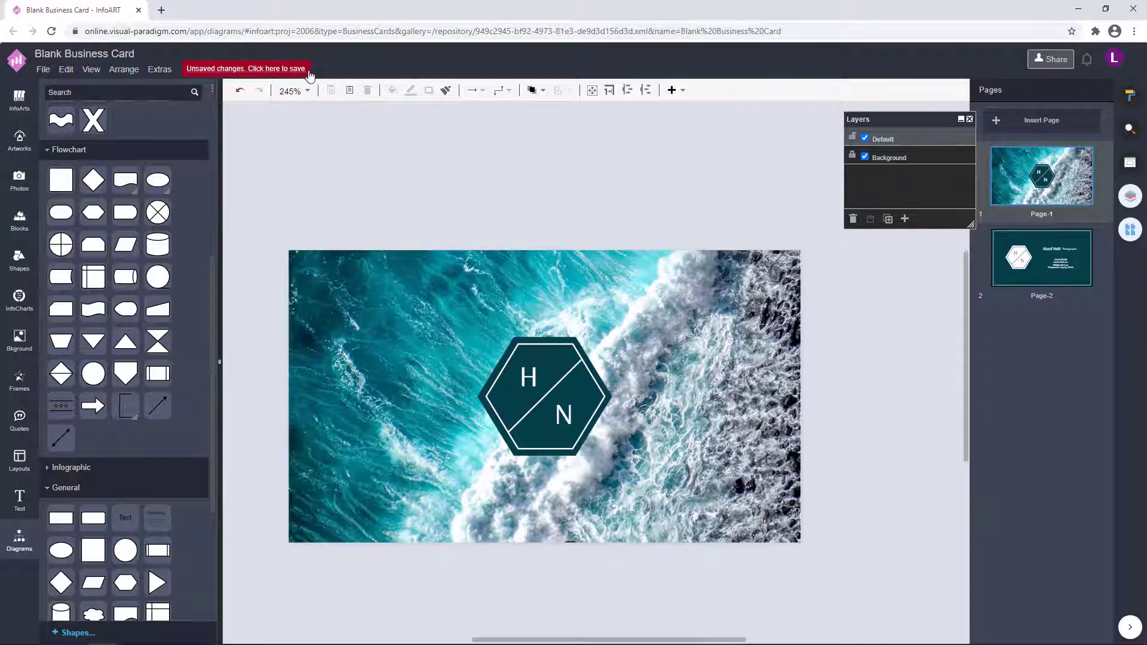
Search the stock photos for 'blue' and preview a blue photo and a light-blue cloud photo on the front card.
left_click(19, 180)
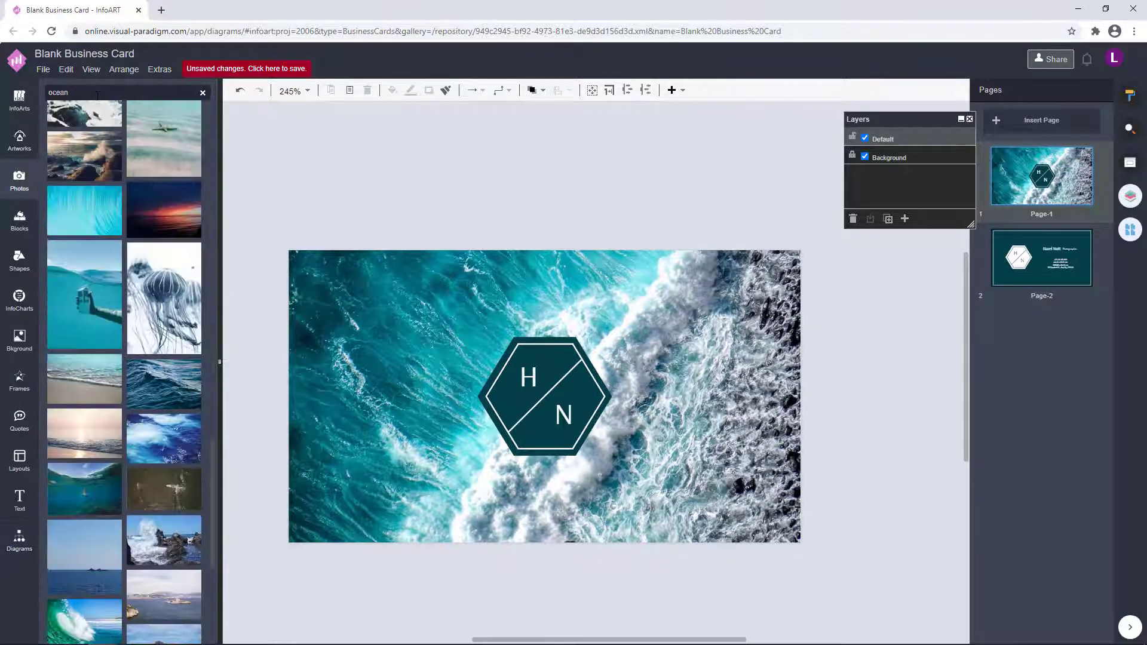
type("blue")
key("Return")
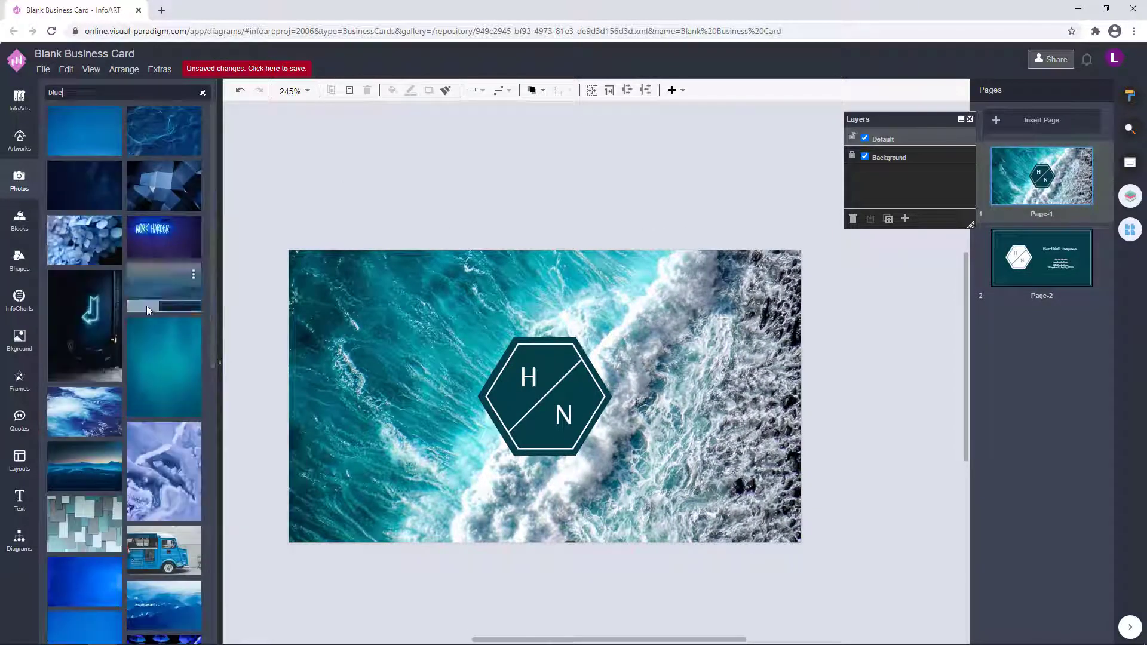
scroll(146, 306, "down", 7)
scroll(146, 306, "down", 5)
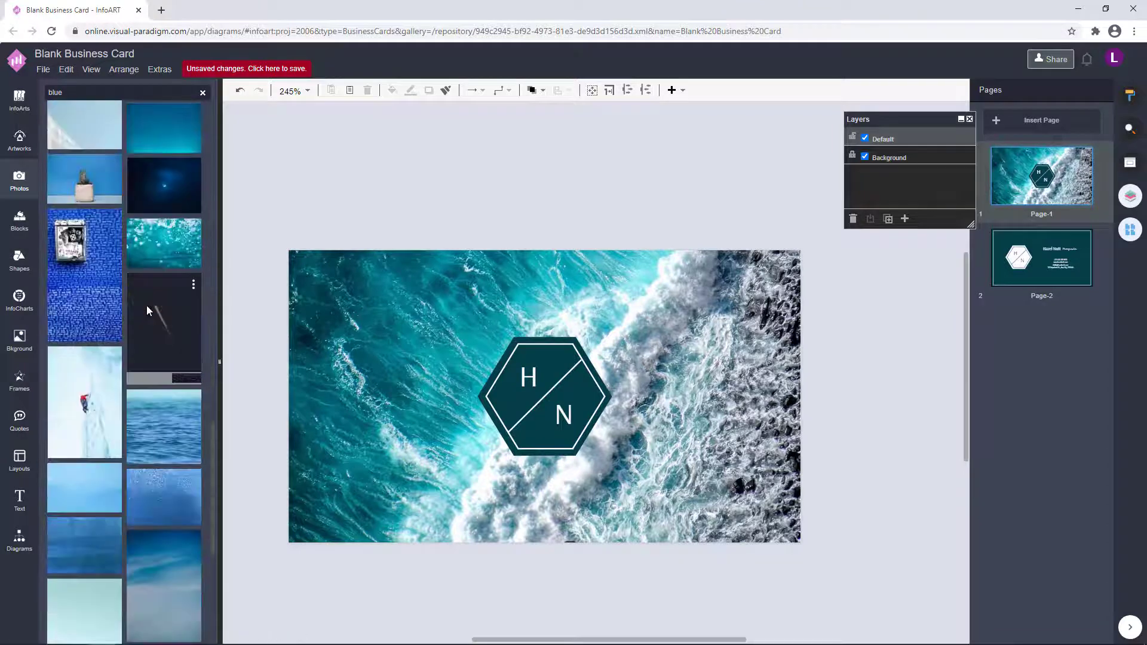
left_click_drag(90, 275, 443, 184)
scroll(95, 407, "down", 5)
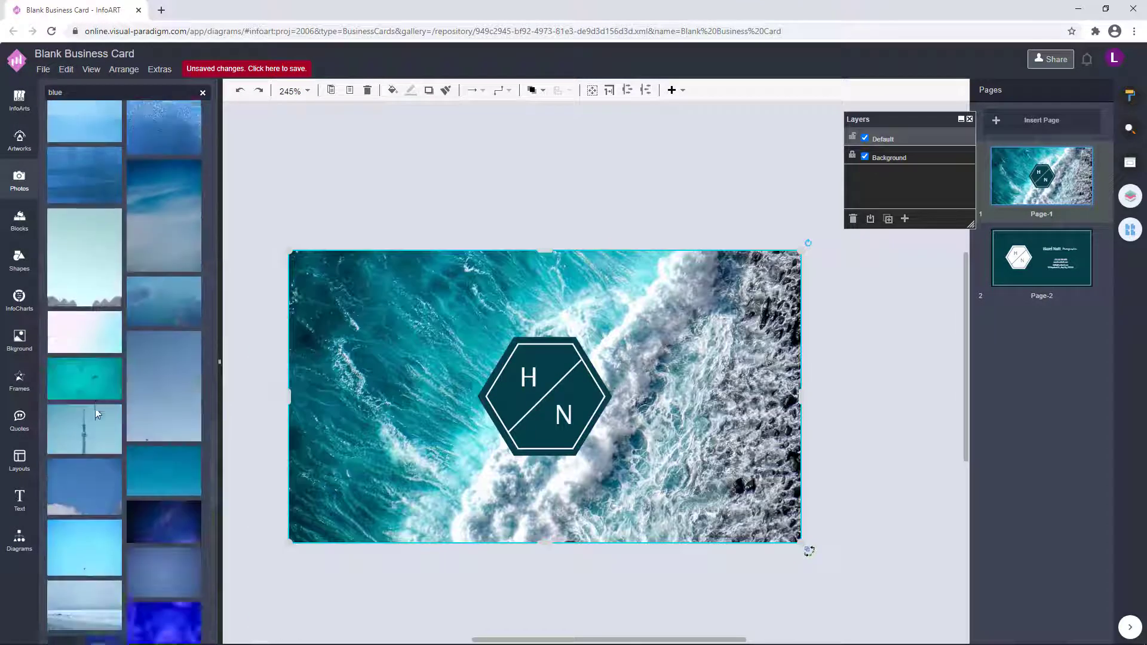
scroll(95, 408, "down", 5)
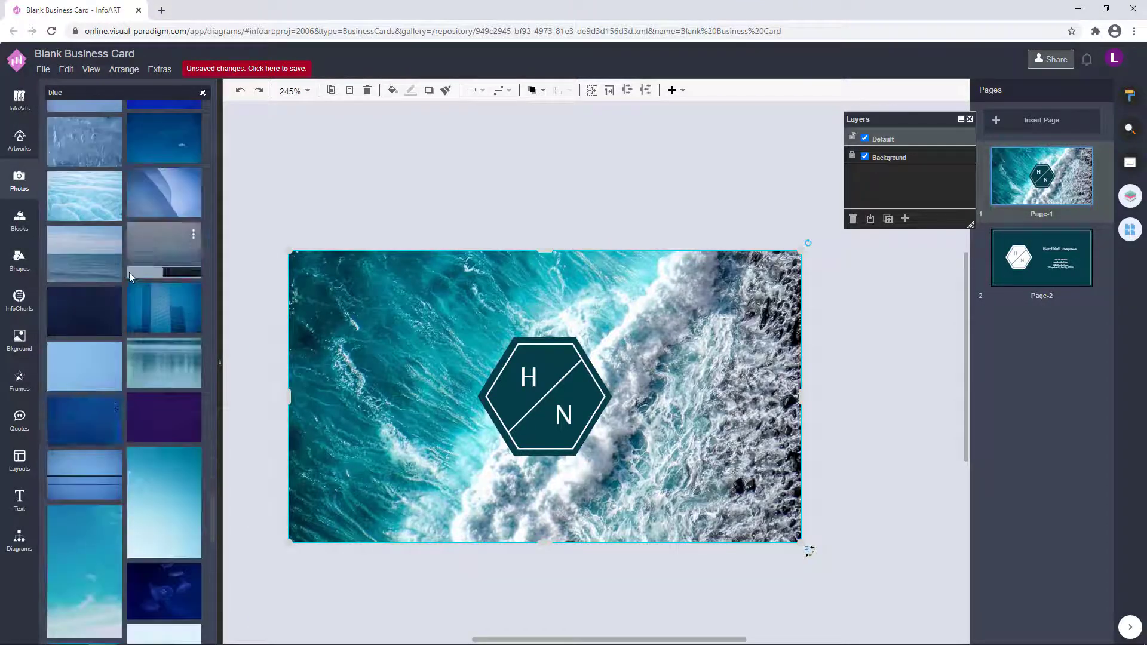
left_click_drag(102, 197, 400, 205)
Try a light teal texture and a blue cloud photo as the front background, then undo back to the ocean photo.
scroll(150, 357, "down", 5)
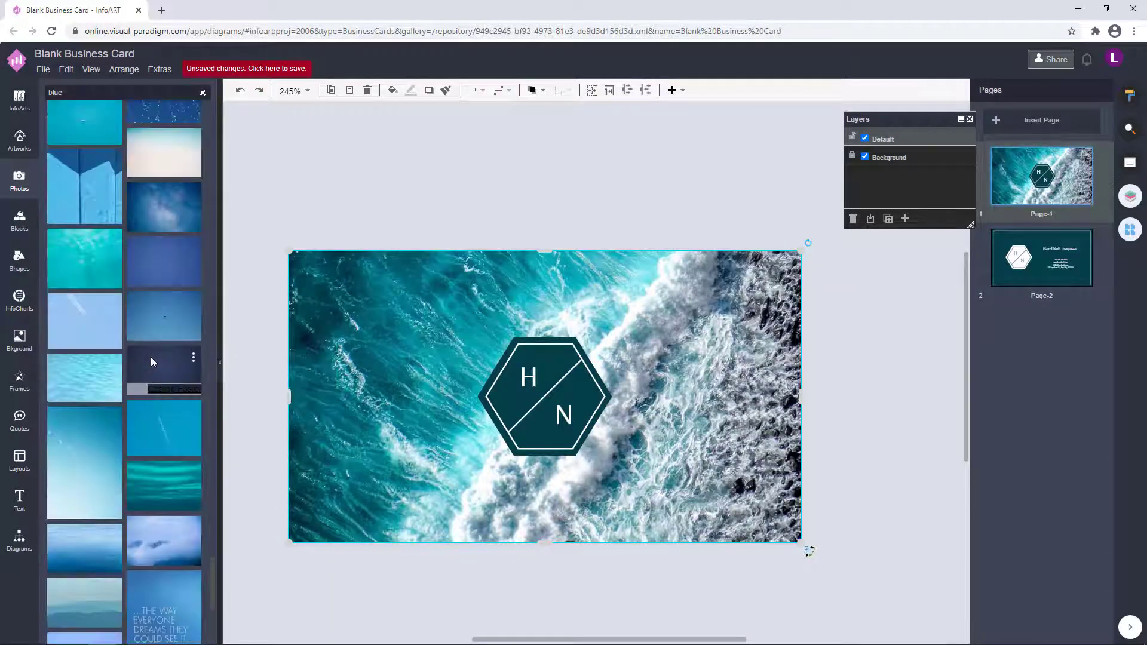
scroll(151, 357, "down", 8)
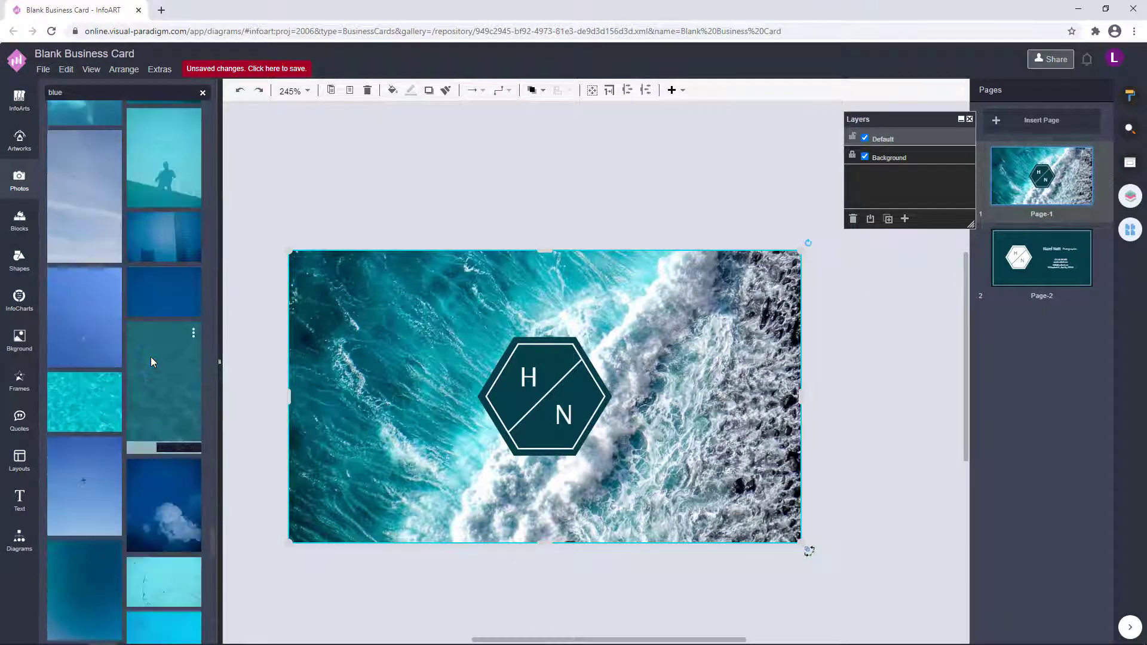
scroll(151, 362, "down", 3)
scroll(151, 361, "down", 10)
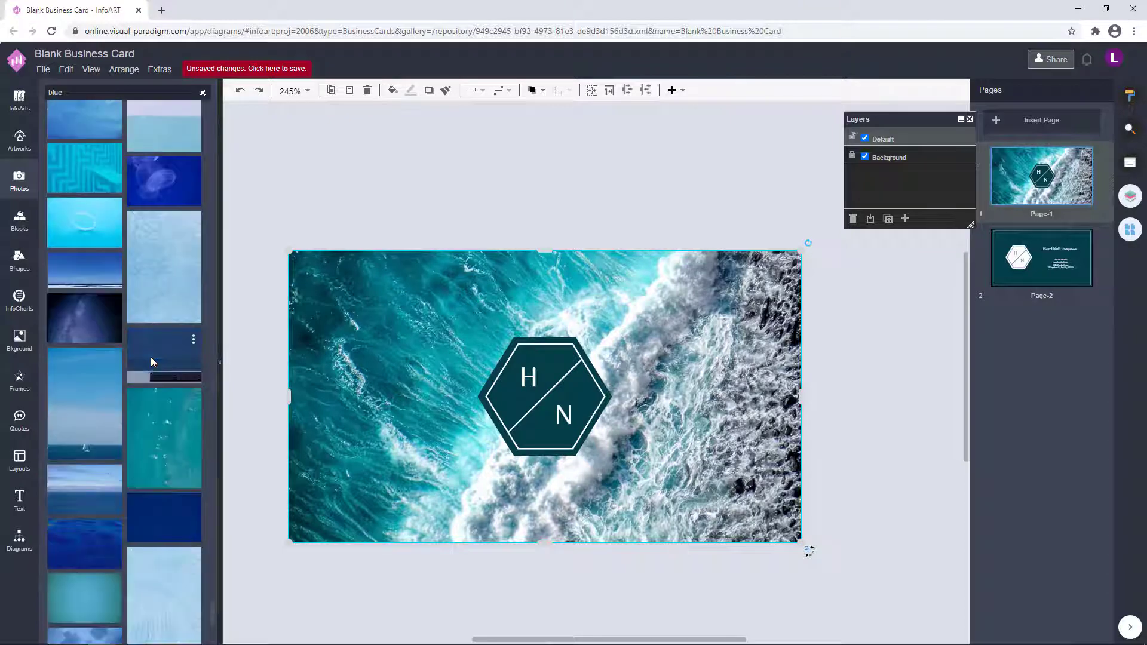
scroll(152, 365, "down", 8)
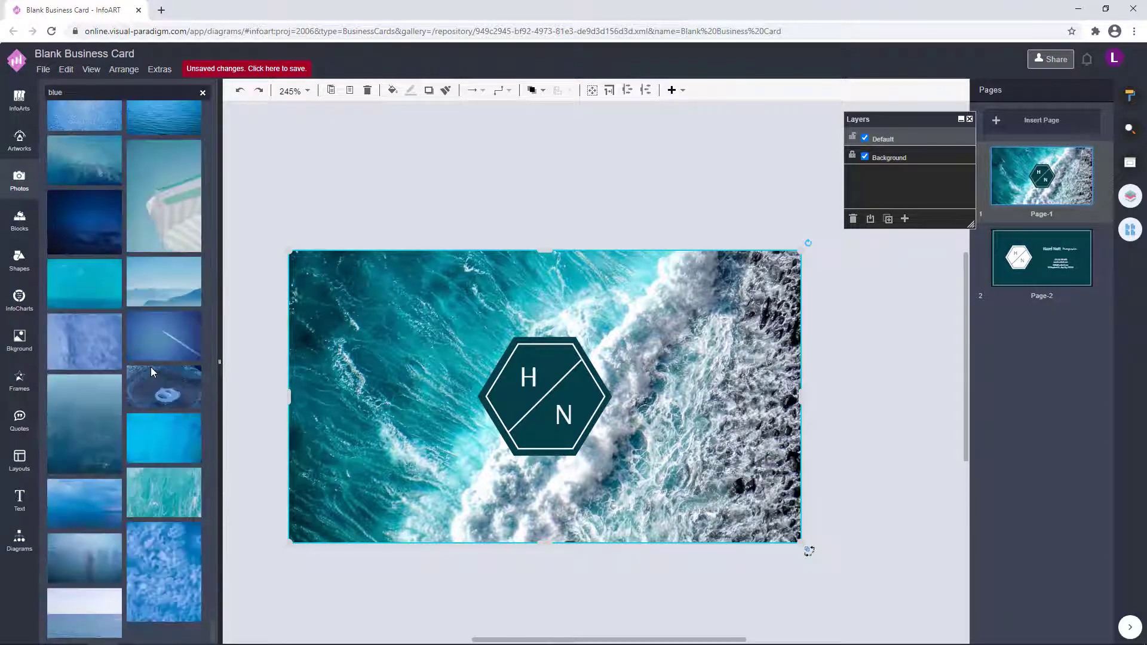
left_click_drag(164, 275, 158, 395)
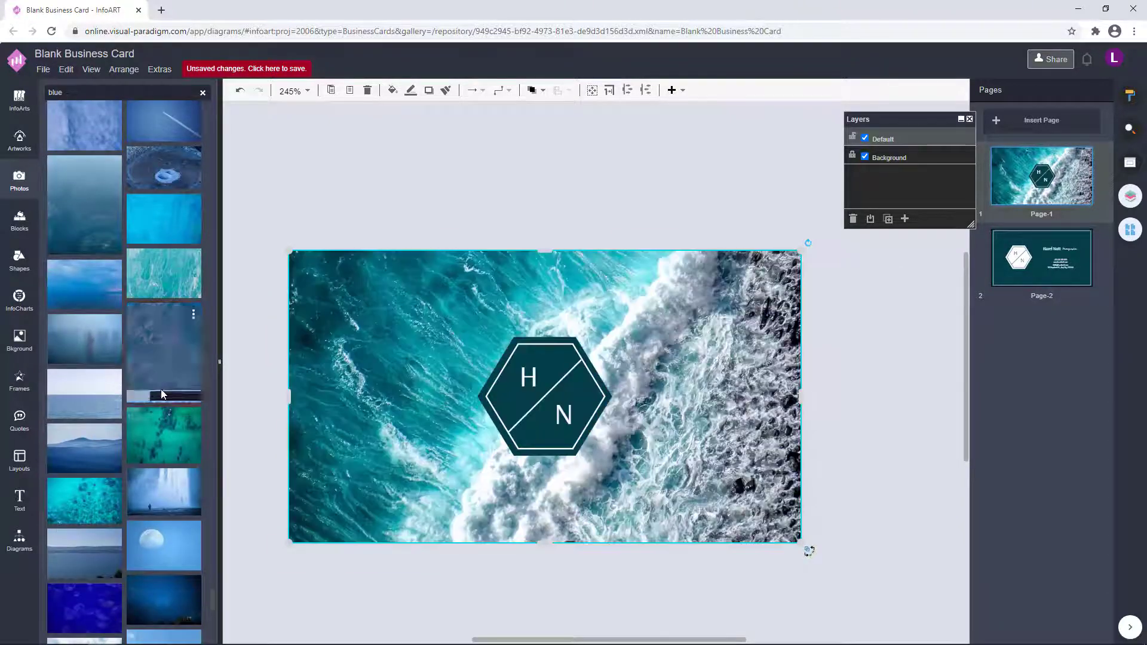
scroll(153, 412, "down", 15)
left_click_drag(305, 276, 306, 277)
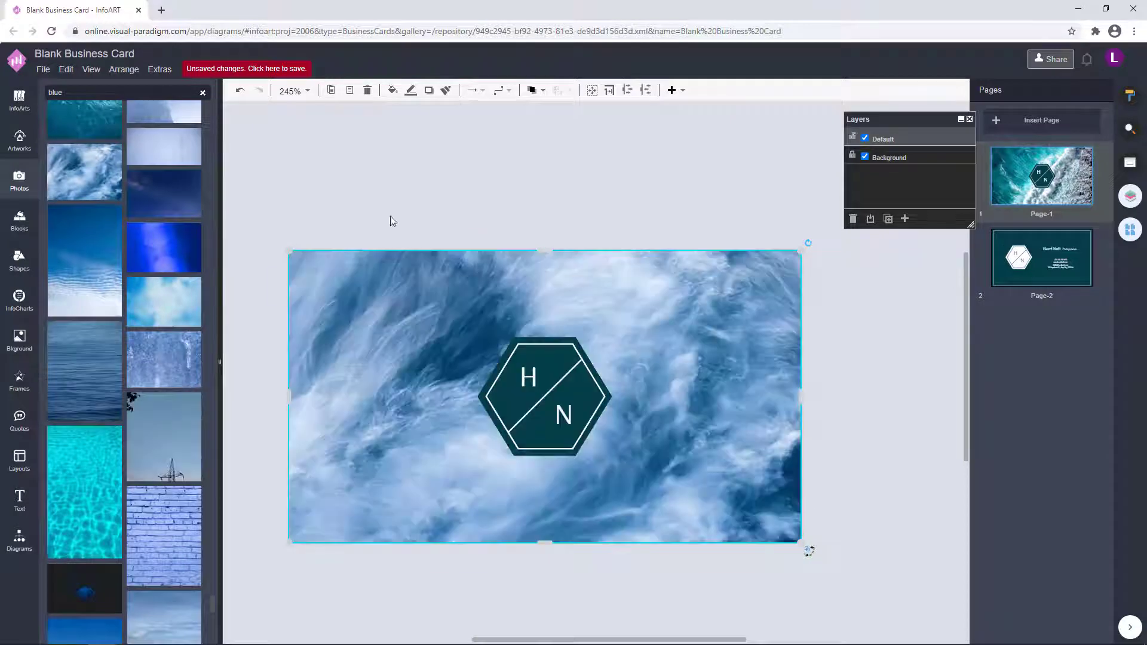
key("ctrl+z")
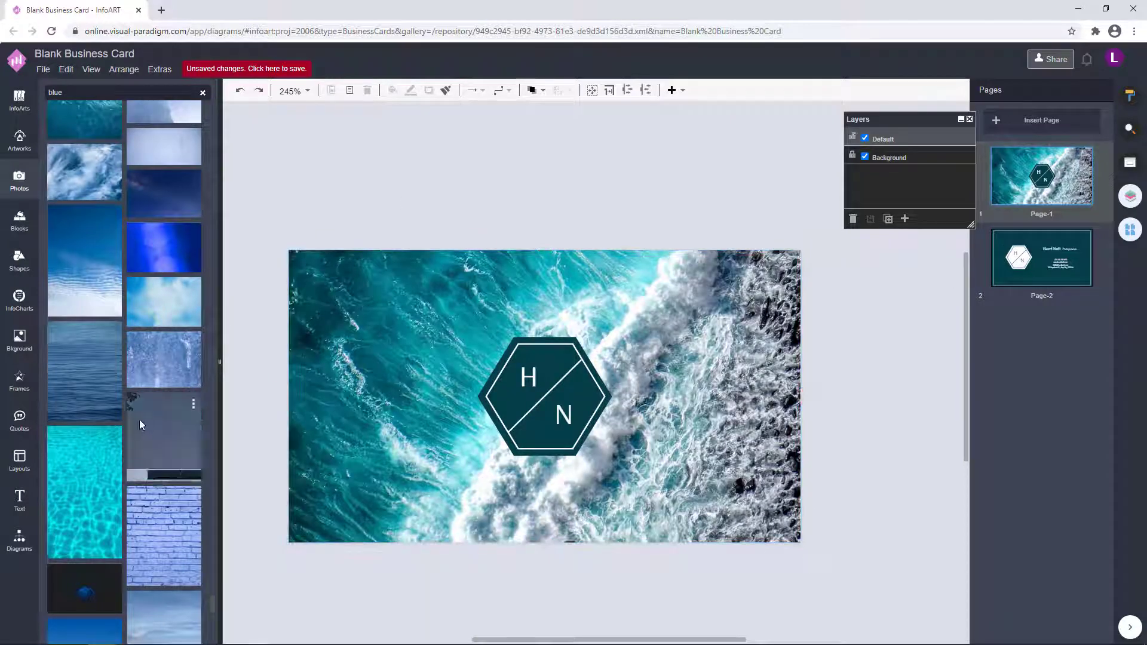
Try two more sea photos as the background, undo each to keep the original ocean wave photo, and re-centre the card.
scroll(138, 420, "down", 5)
scroll(139, 420, "down", 6)
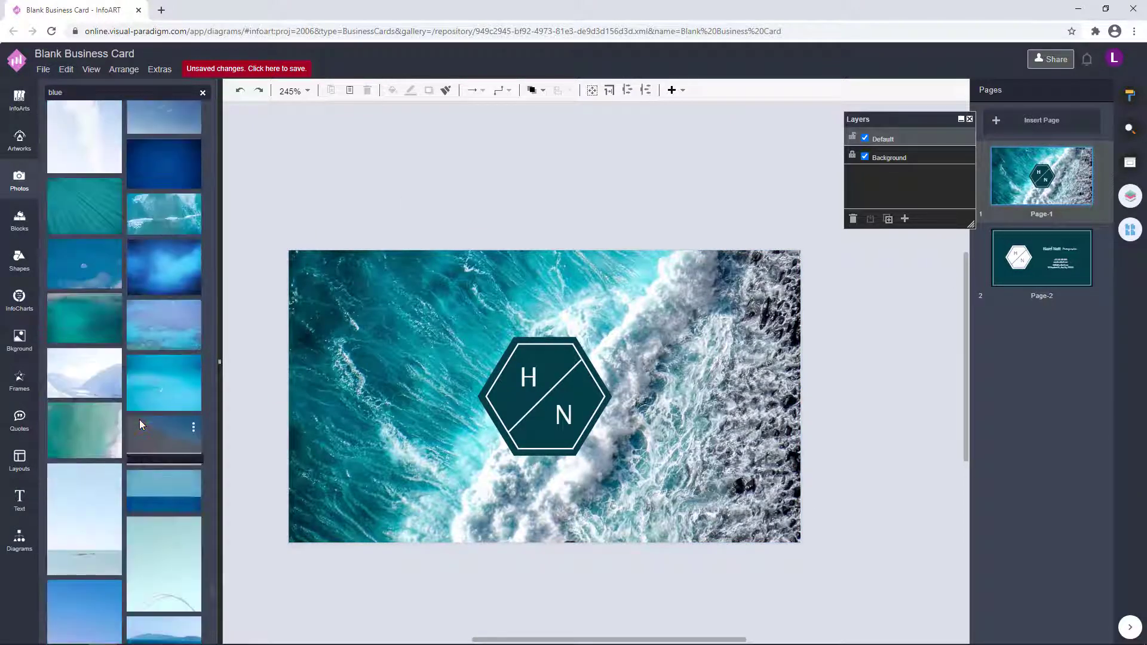
scroll(154, 416, "down", 3)
scroll(154, 417, "down", 3)
scroll(152, 412, "down", 3)
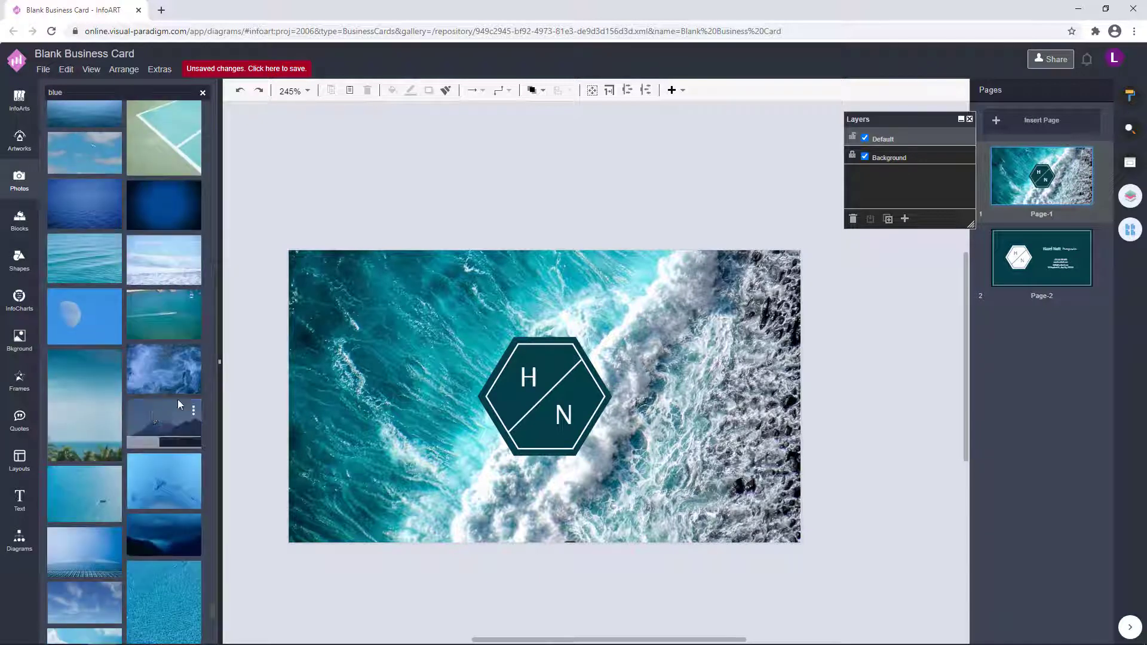
scroll(139, 280, "down", 3)
left_click_drag(92, 239, 324, 258)
key("ctrl+z")
left_click_drag(85, 477, 305, 332)
key("ctrl+z")
left_click_drag(614, 235, 610, 199)
Save the card to VP Online storage as 'Blue Sea Photo Photographer Business Card'.
left_click(234, 73)
type("Blue Sea Photo Photographer")
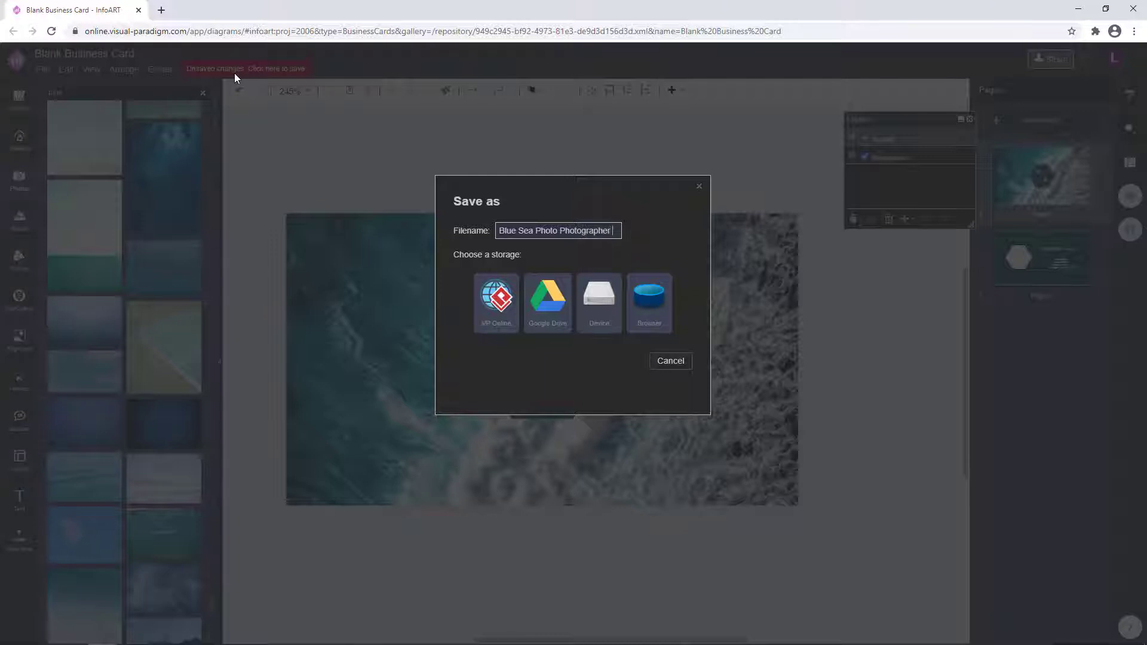
type(" Business Card")
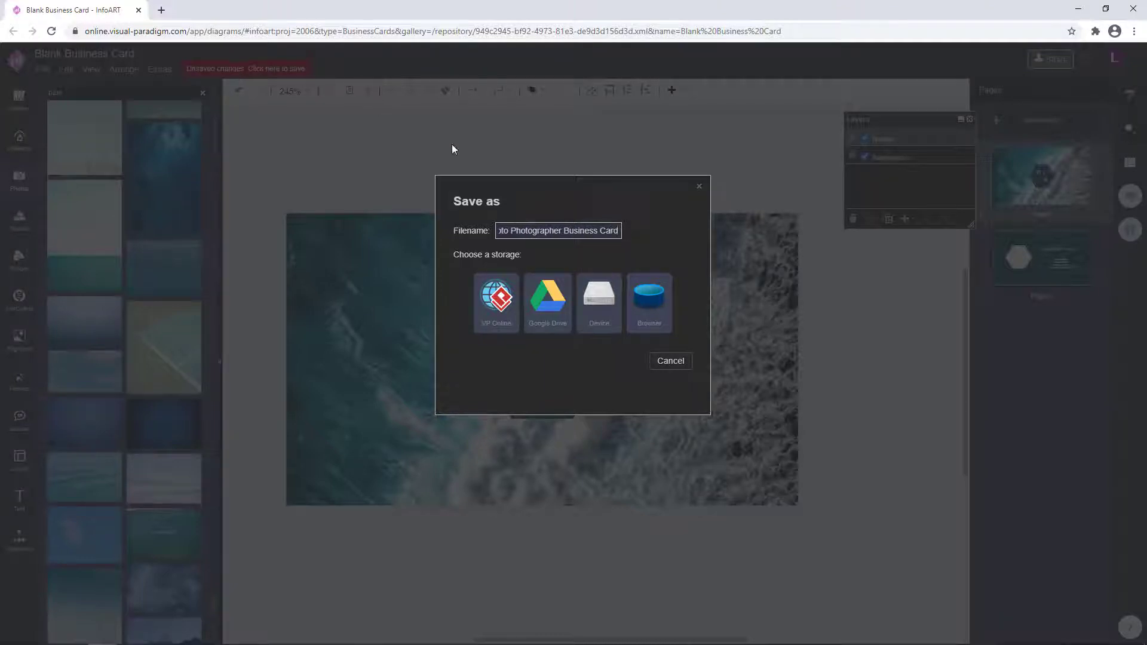
left_click(497, 298)
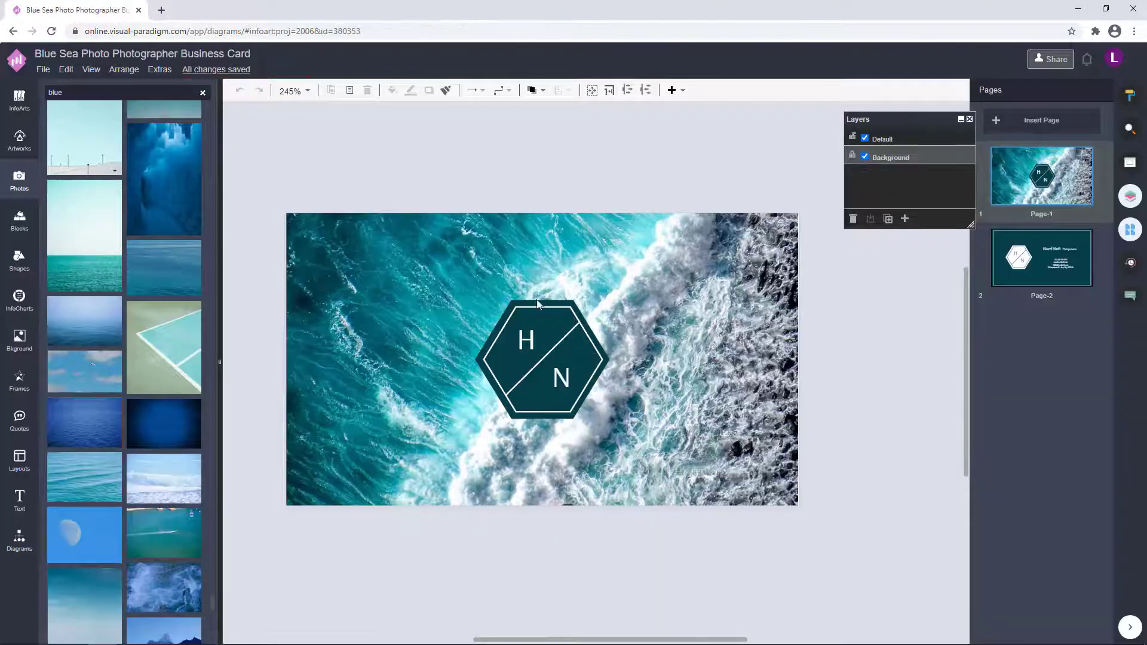